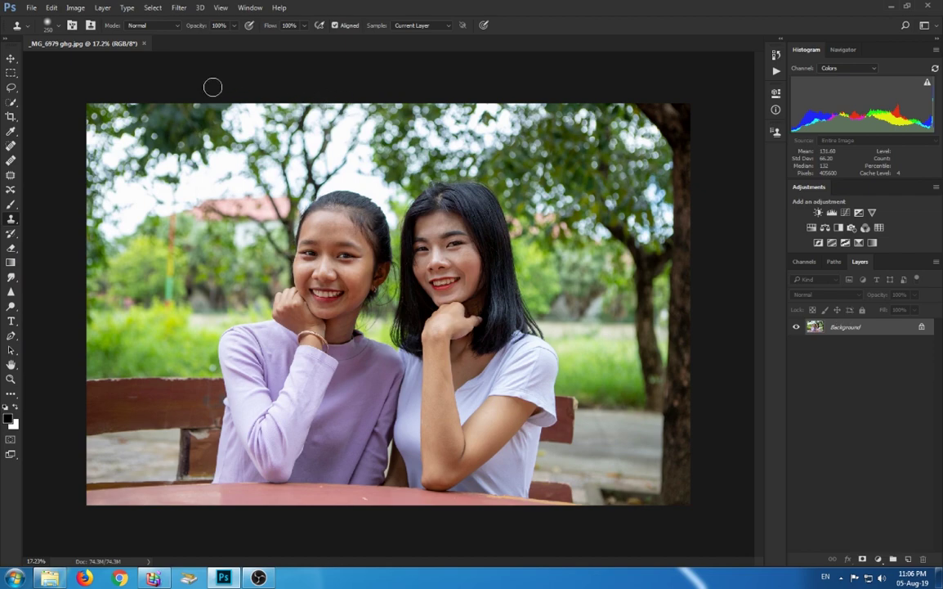
Step: Duplicate the photo onto a new Layer 1
scroll(214, 94, "down", 3)
scroll(214, 94, "up", 3)
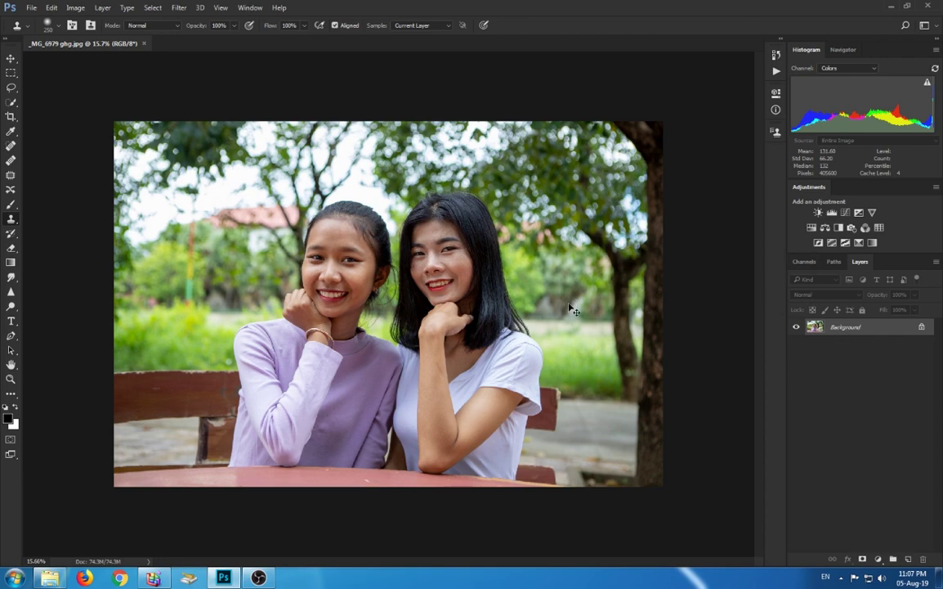
key("ctrl+j")
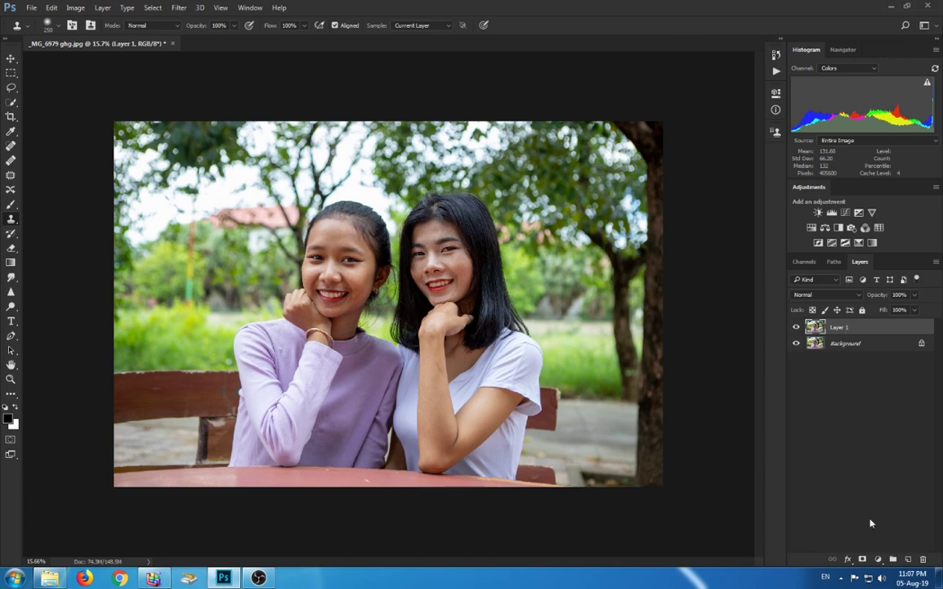
Step: Add a Color Balance layer with midtones Cyan-Red +100 and Yellow-Blue −45, dismissing the clone-stamp error
left_click(879, 560)
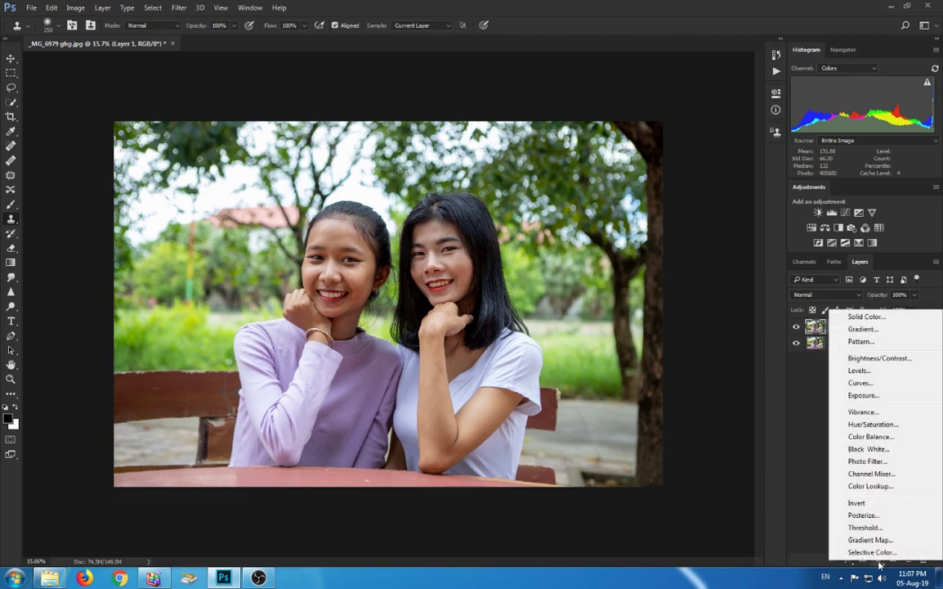
left_click(867, 437)
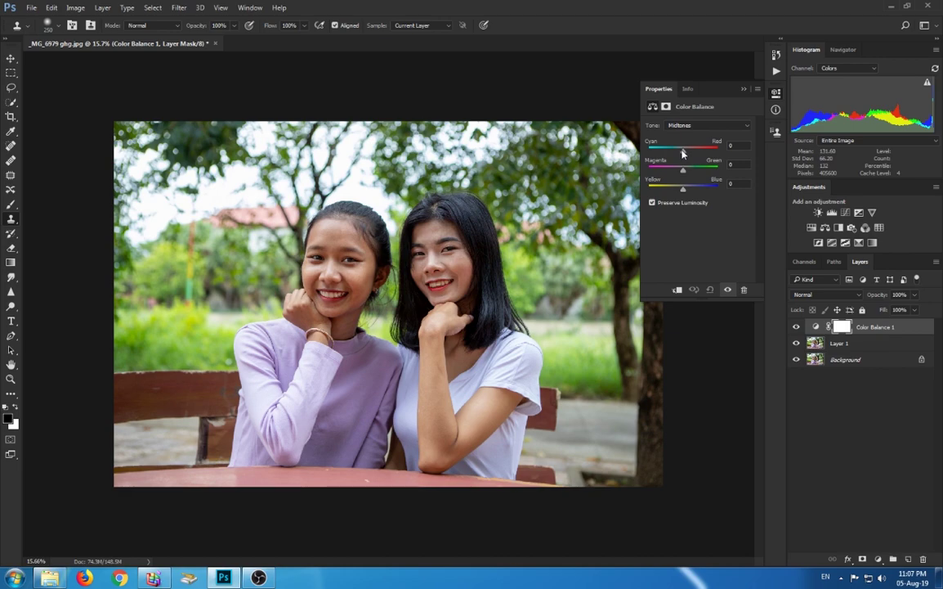
left_click(684, 153)
type("100")
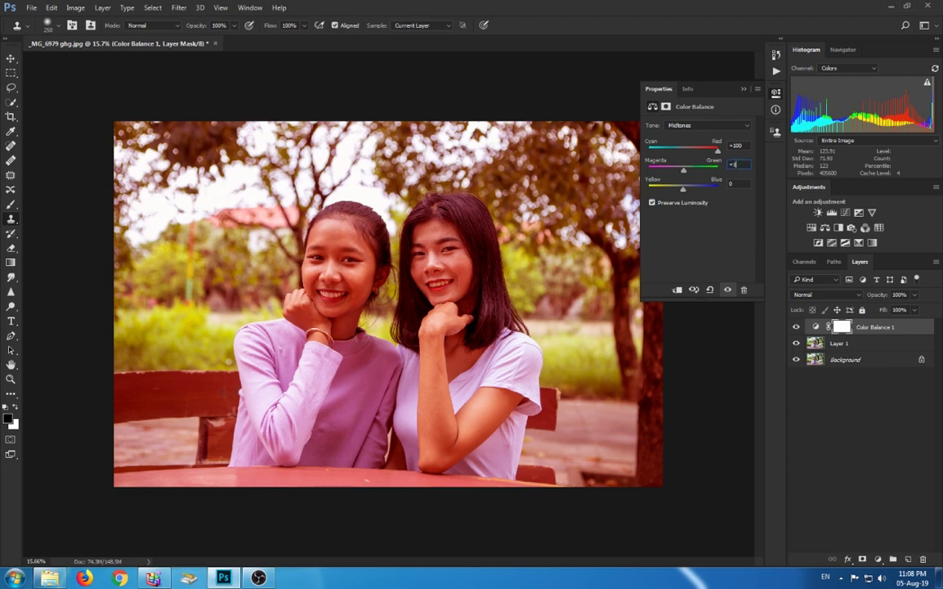
type("00")
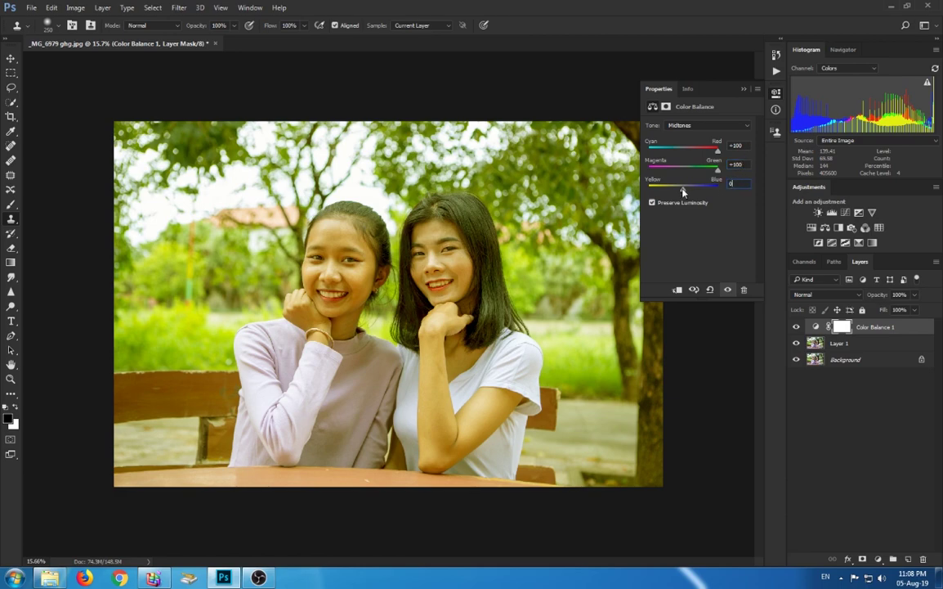
left_click_drag(684, 188, 668, 188)
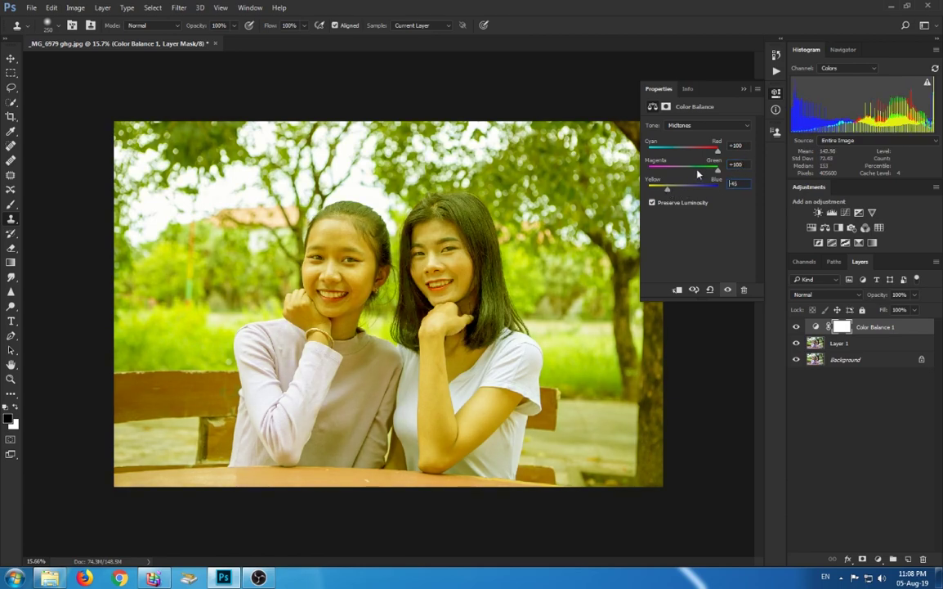
left_click(697, 170)
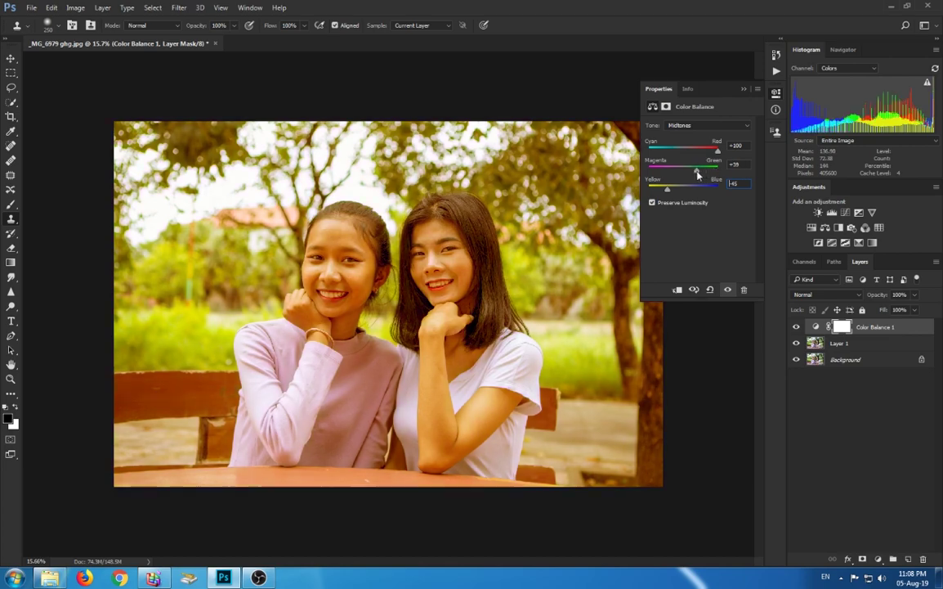
left_click_drag(697, 173, 684, 177)
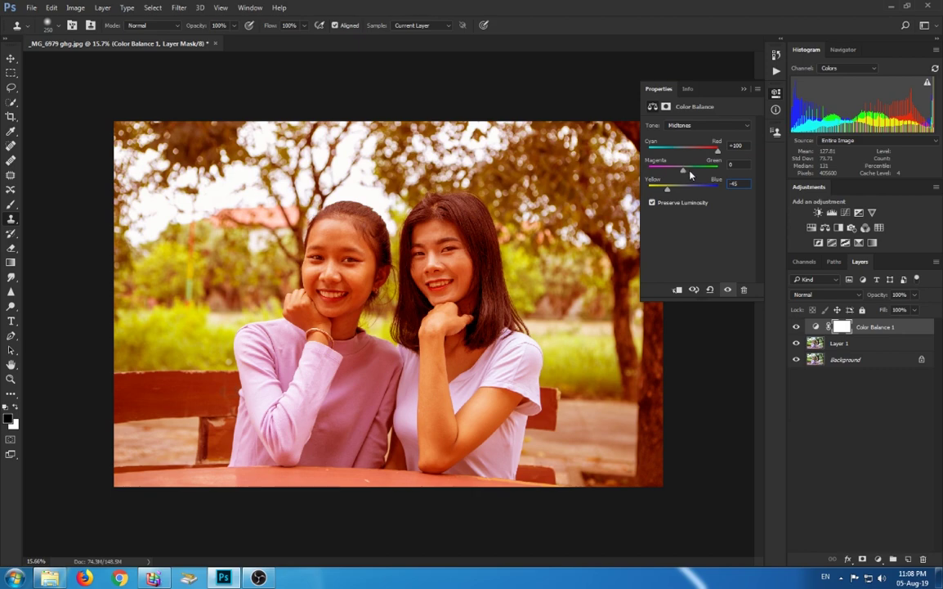
left_click(743, 90)
left_click(743, 90)
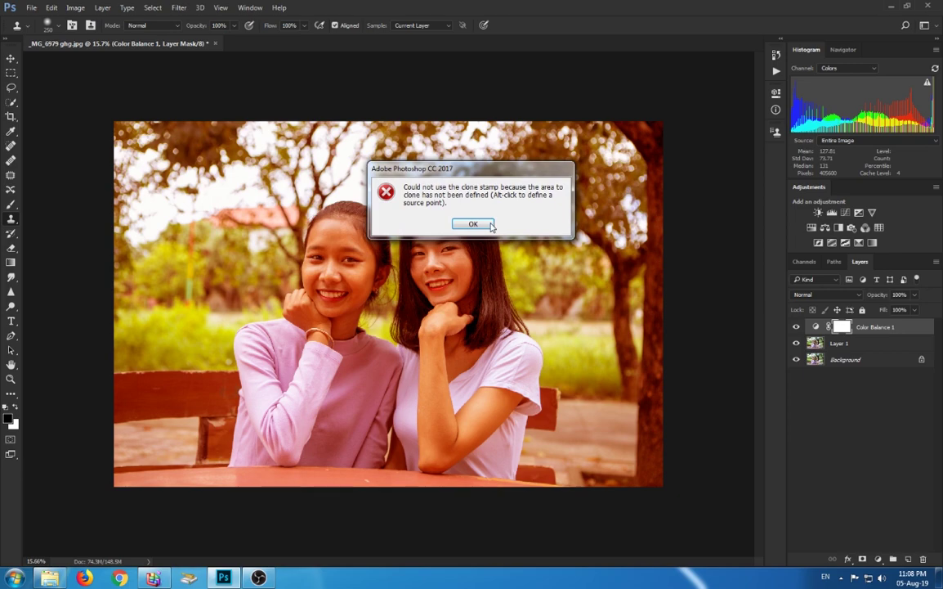
key("Return")
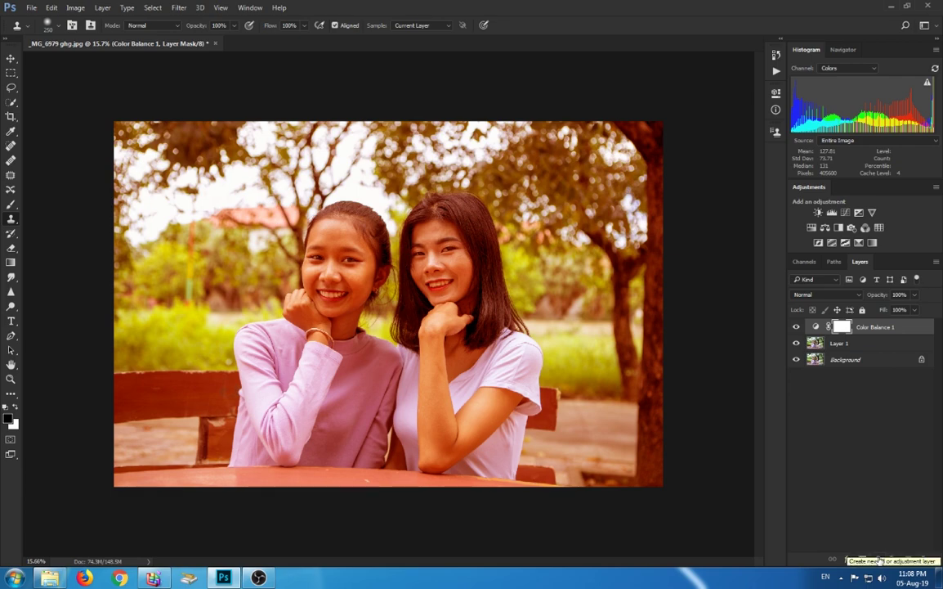
Step: Add a Hue/Saturation adjustment layer with Hue −20, Saturation +2 and Lightness +2
left_click(879, 559)
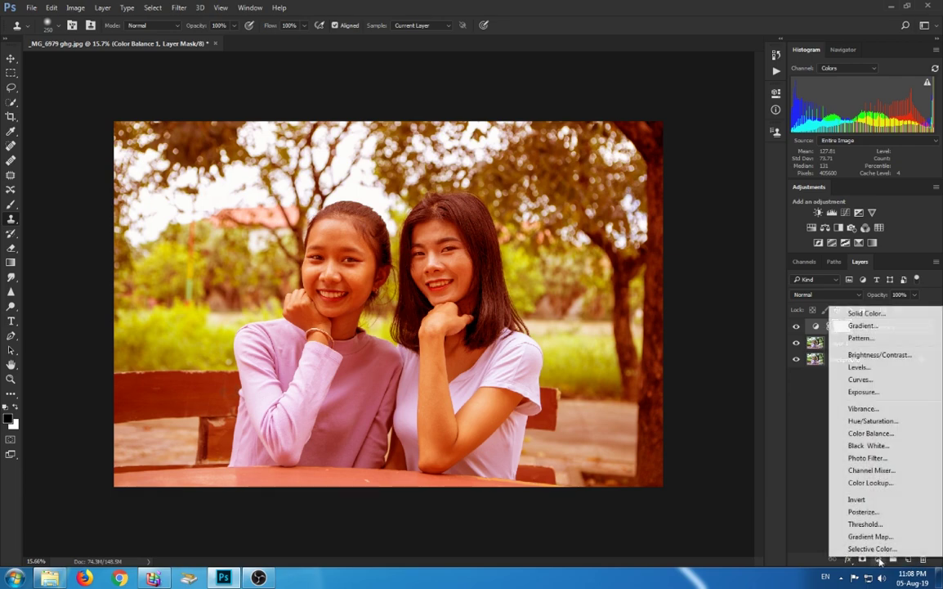
left_click(873, 421)
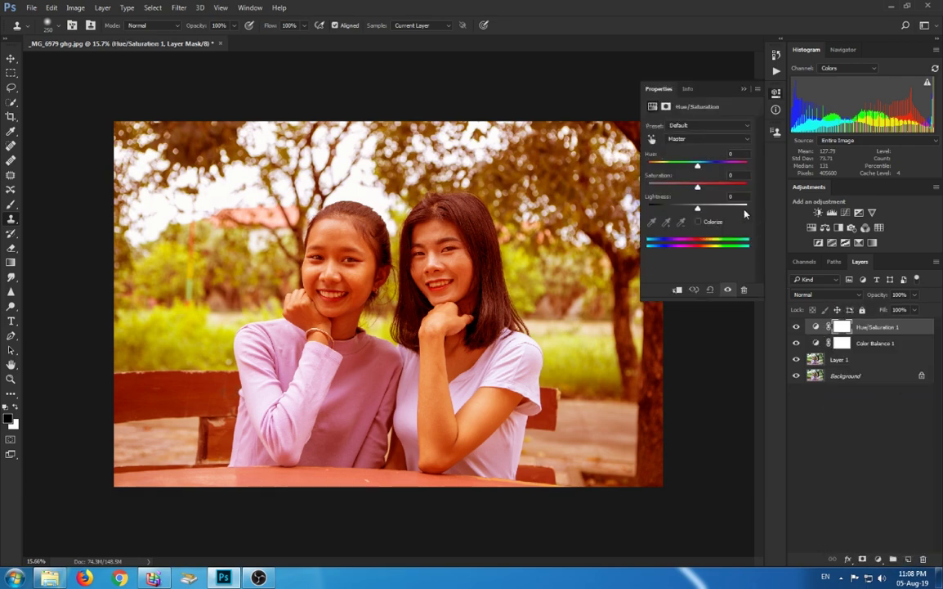
left_click(697, 188)
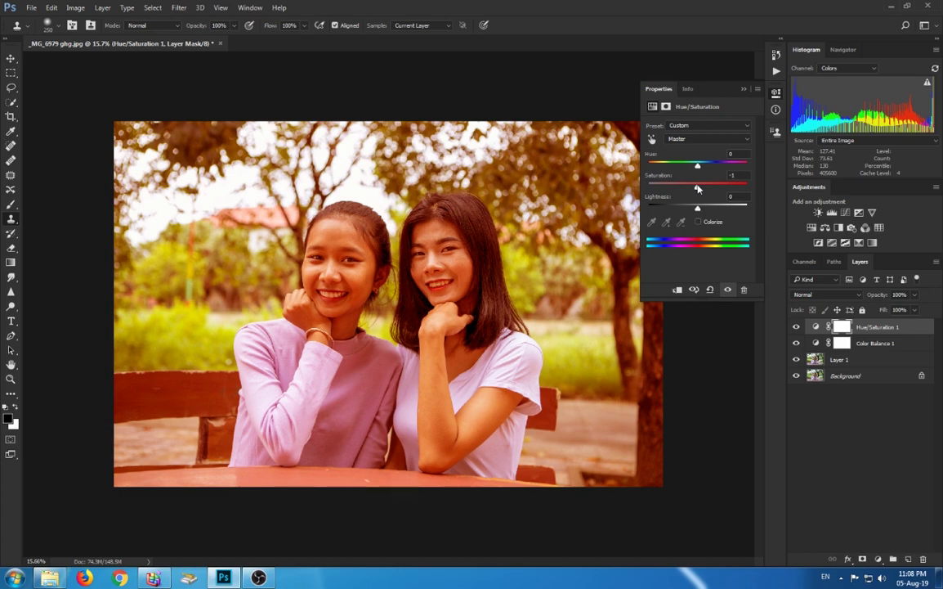
left_click_drag(696, 188, 705, 187)
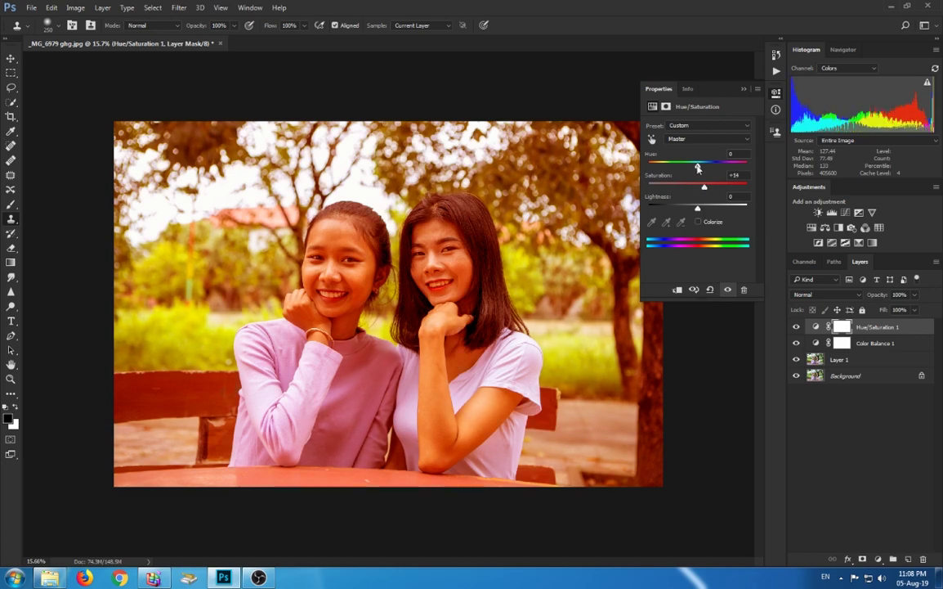
left_click_drag(697, 168, 690, 169)
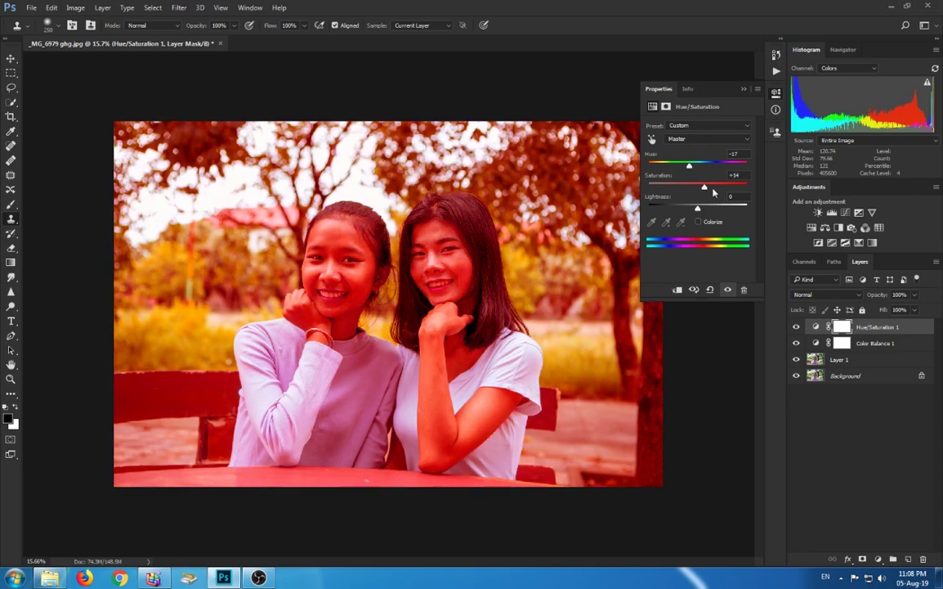
left_click_drag(705, 188, 698, 190)
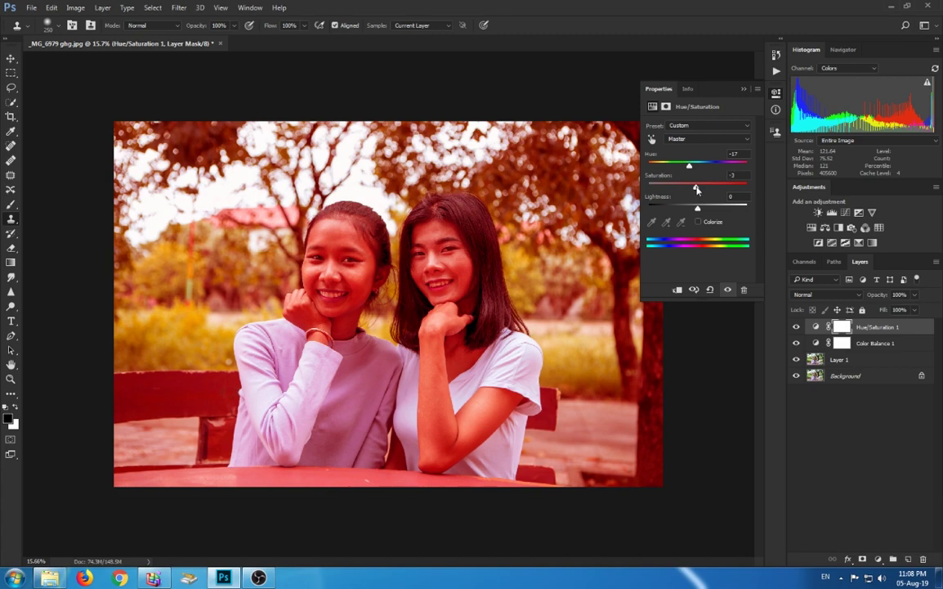
left_click_drag(700, 208, 699, 209)
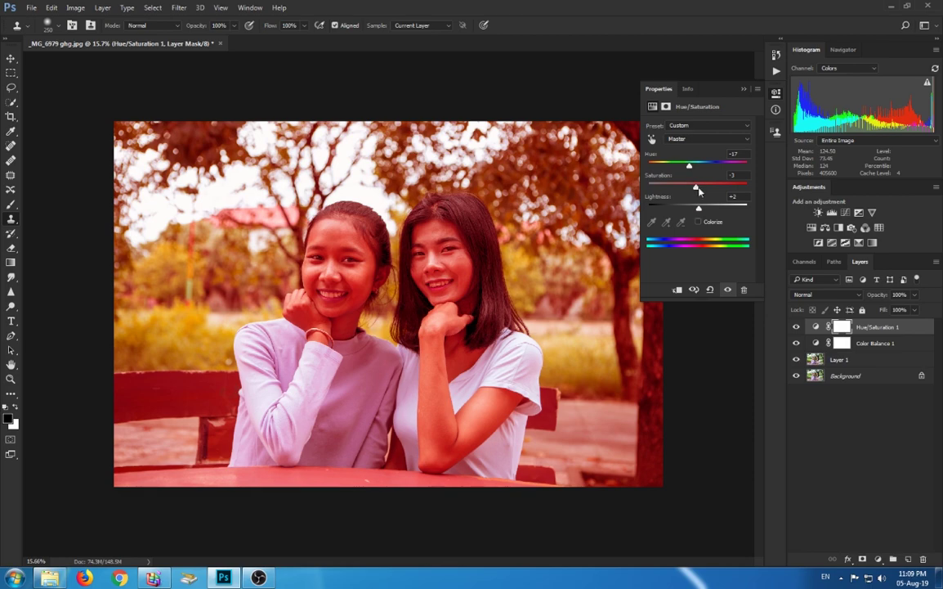
left_click_drag(690, 166, 689, 167)
left_click_drag(696, 188, 699, 190)
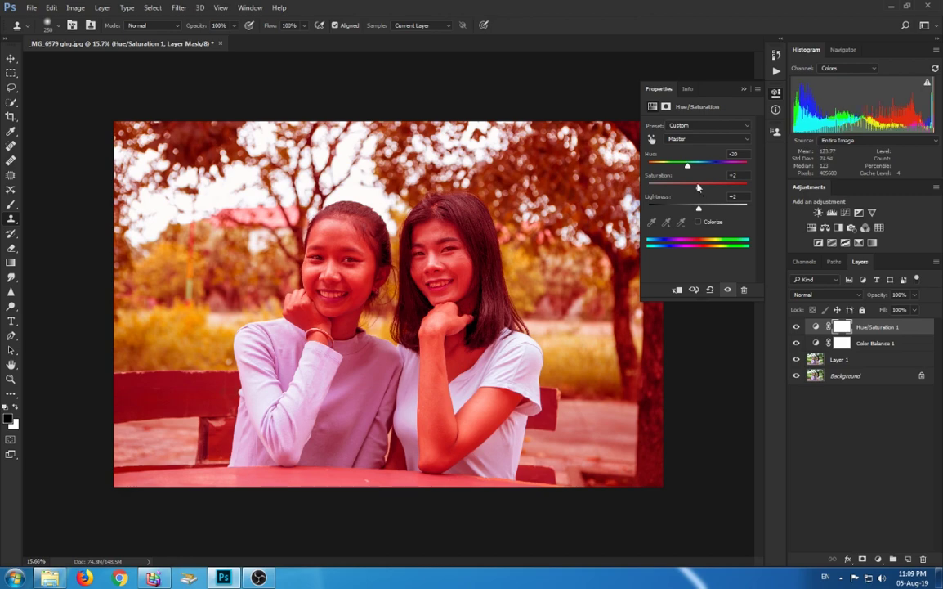
Step: Collapse the Hue/Saturation properties, zoom around the red-toned photo, and bring up the adjustment layer list
left_click(745, 88)
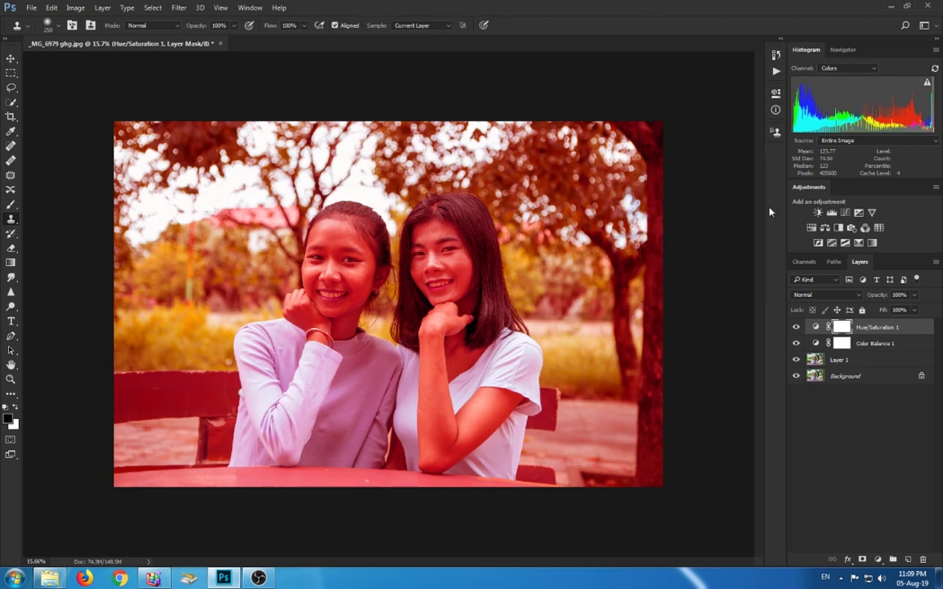
scroll(529, 211, "up", 3)
scroll(530, 212, "down", 2)
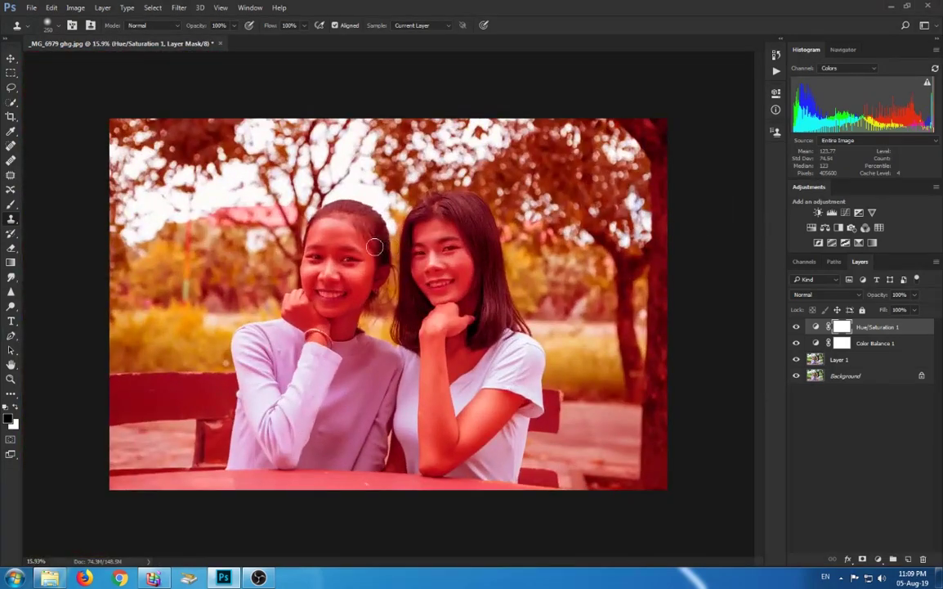
scroll(152, 302, "up", 1)
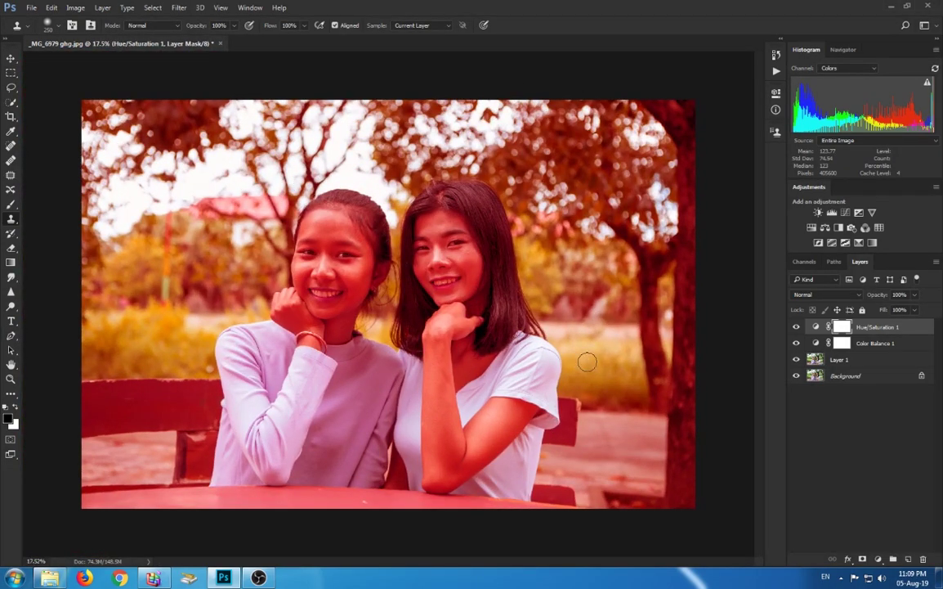
scroll(372, 317, "down", 2)
scroll(372, 318, "up", 1)
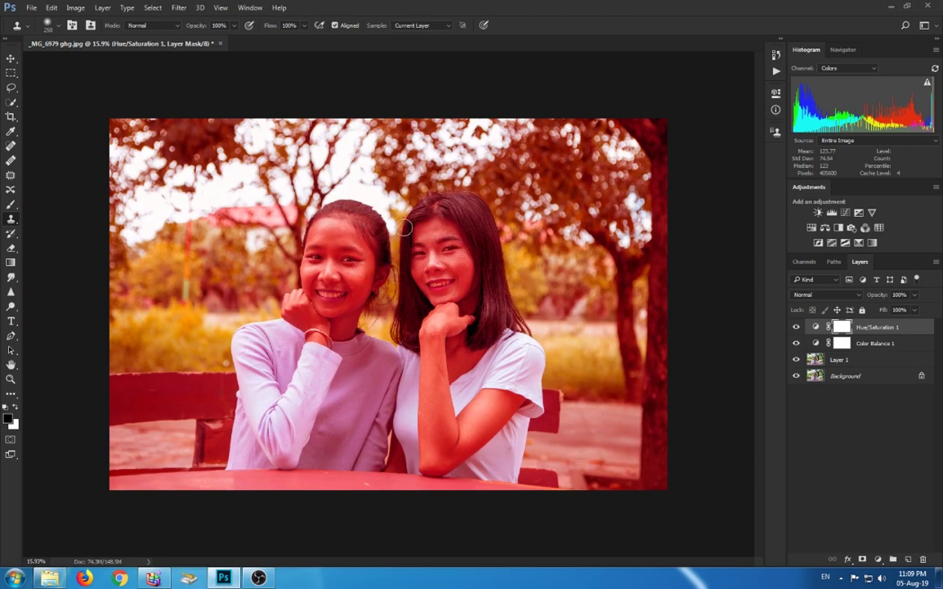
scroll(368, 206, "up", 1)
scroll(388, 302, "down", 1)
scroll(360, 284, "up", 2)
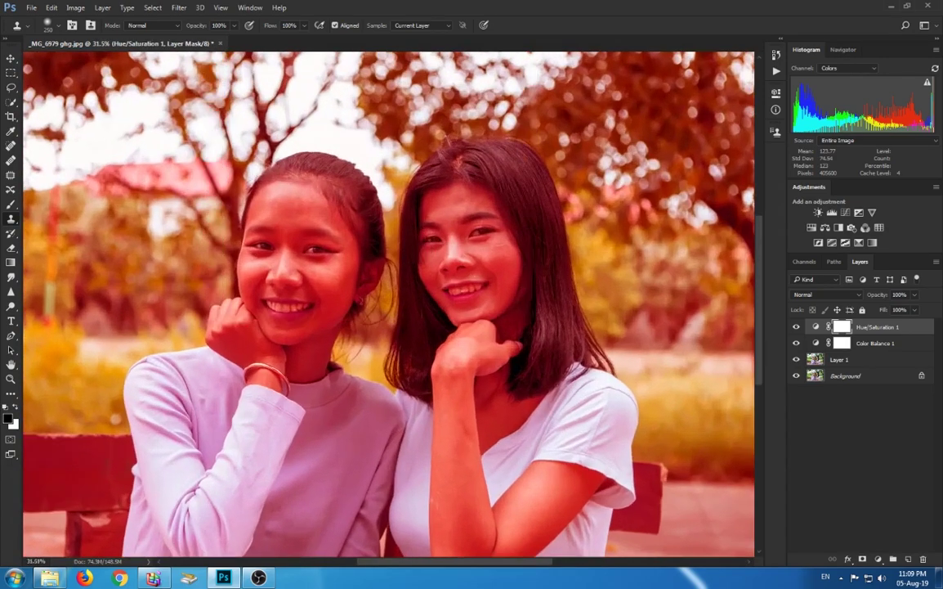
scroll(496, 262, "up", 1)
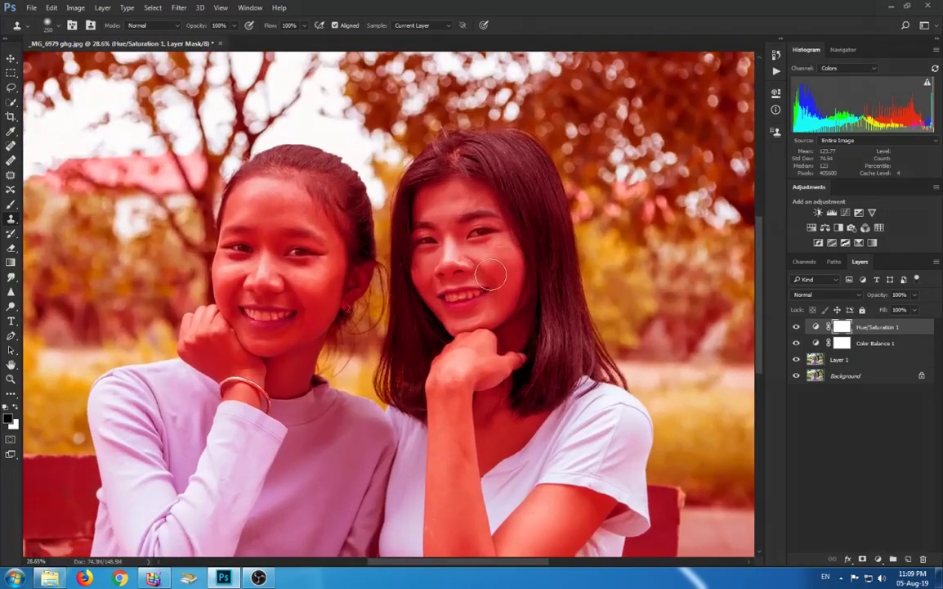
scroll(399, 257, "down", 1)
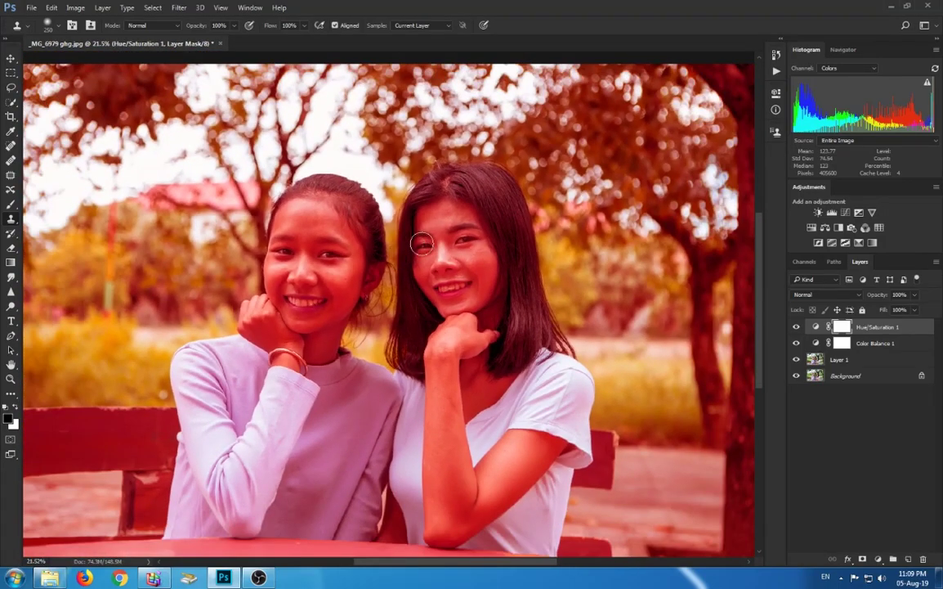
scroll(449, 235, "down", 1)
scroll(448, 235, "up", 1)
scroll(404, 212, "up", 1)
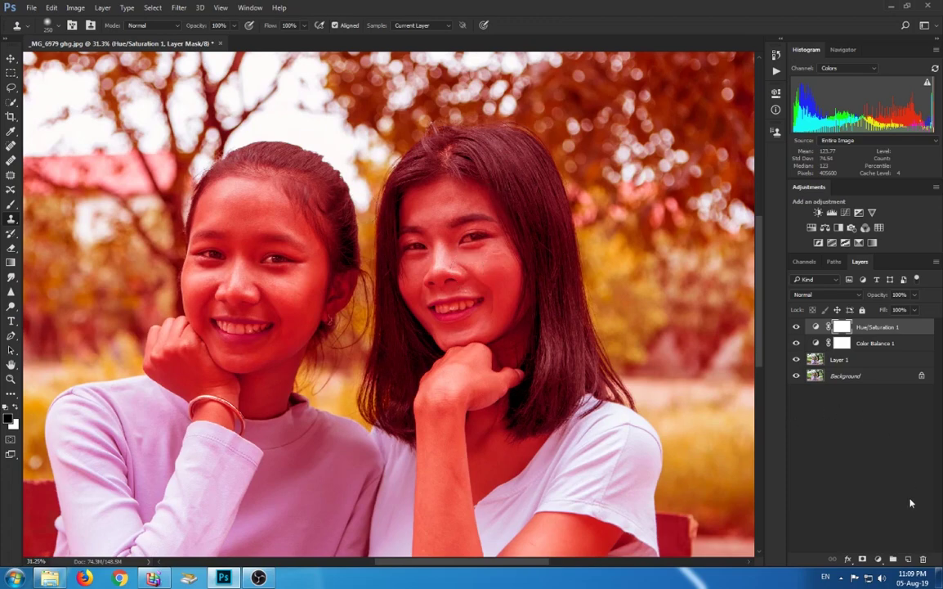
left_click(877, 559)
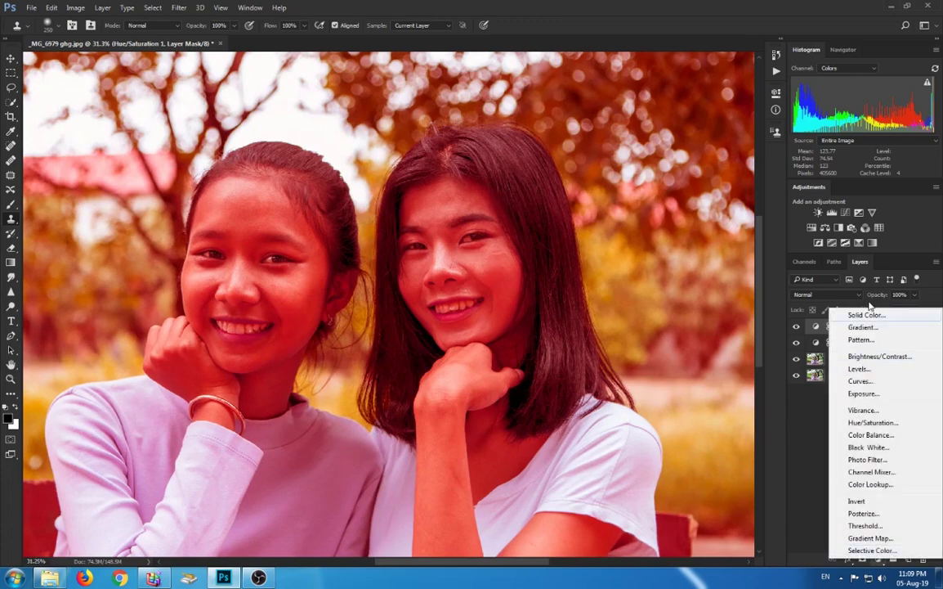
Step: Add an Exposure adjustment layer with exposure +0.23 and offset −0.0057
left_click(872, 394)
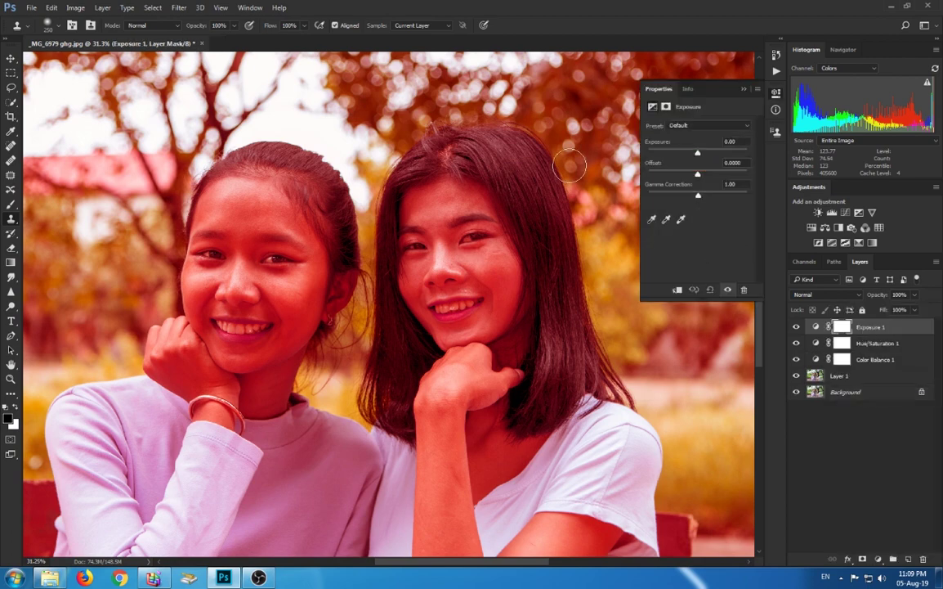
scroll(501, 164, "down", 2)
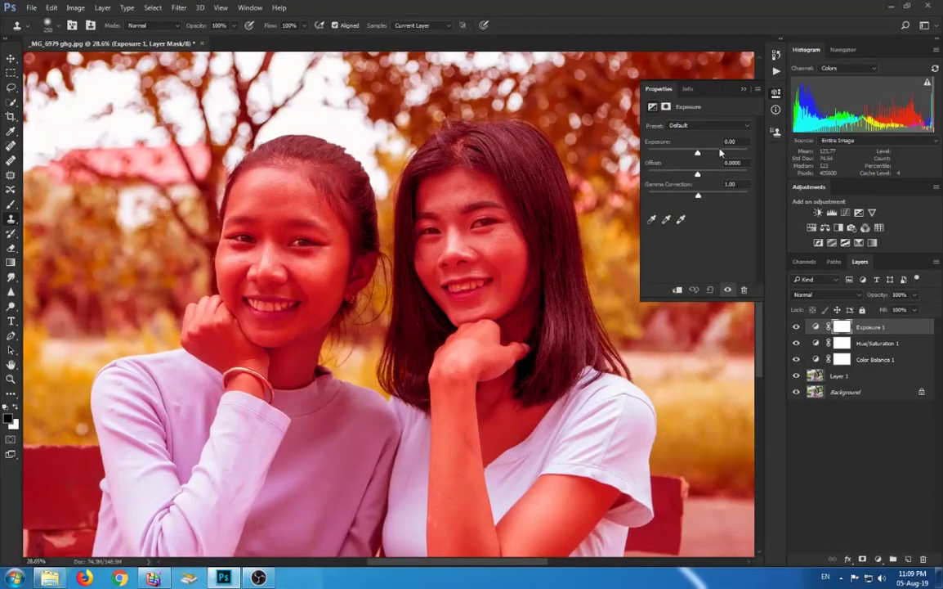
left_click_drag(698, 152, 699, 157)
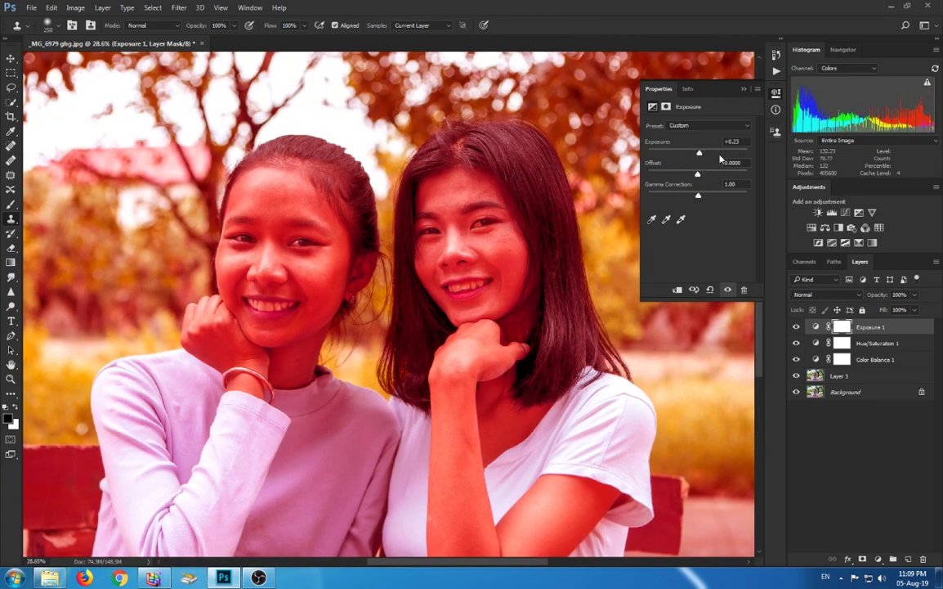
left_click_drag(698, 174, 696, 174)
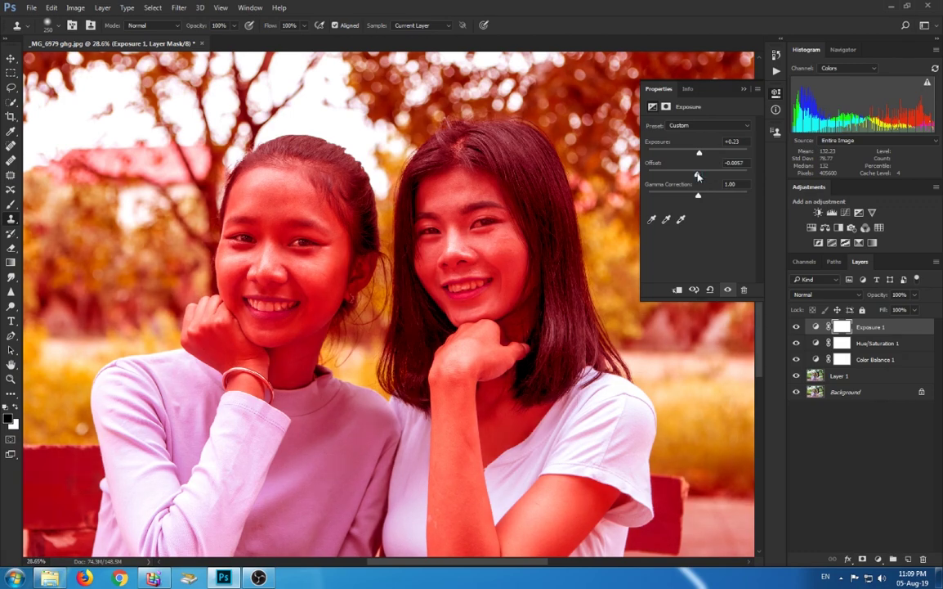
left_click(741, 90)
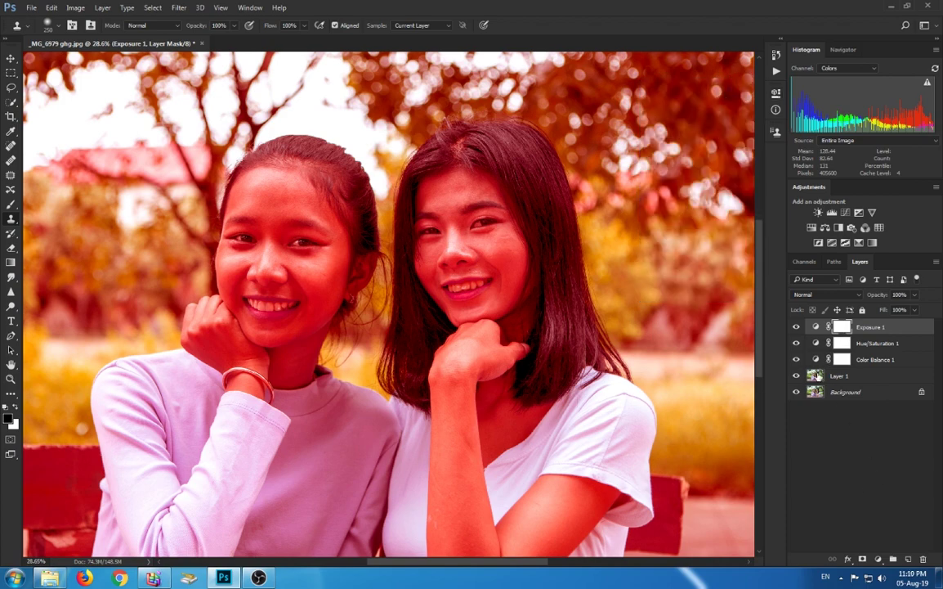
Step: Make Layer 1 the active layer and zoom to inspect the photo
left_click(840, 375)
scroll(520, 274, "down", 3)
scroll(472, 245, "down", 1)
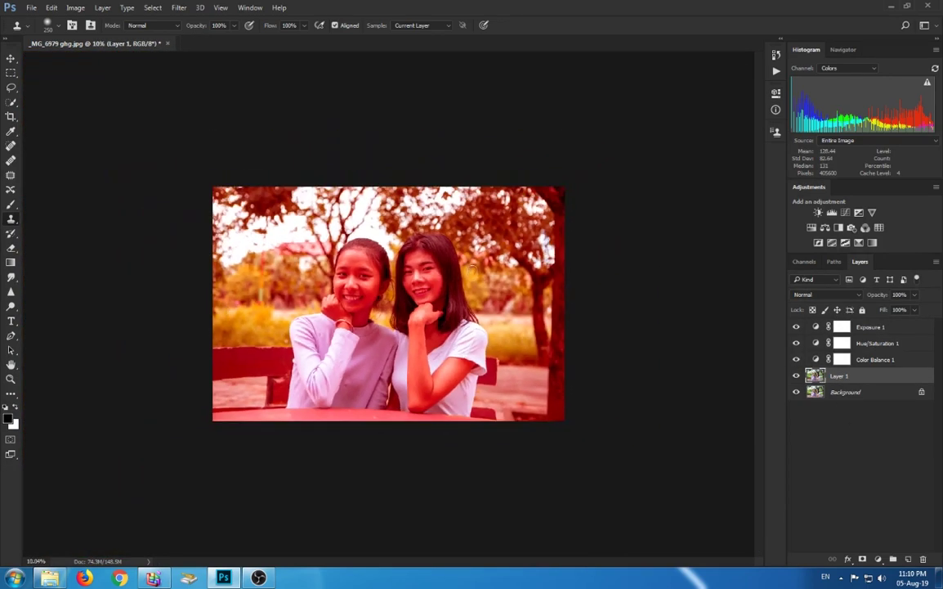
scroll(392, 260, "up", 1)
scroll(391, 260, "up", 1)
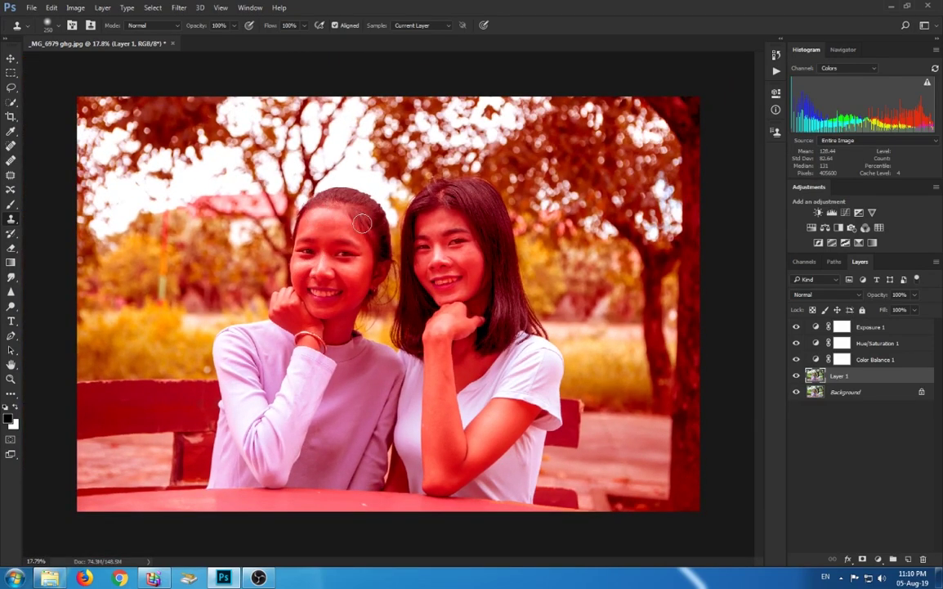
Step: Paint a Quick Selection with a smaller brush over both girls' heads, shirts and arms
left_click(10, 102)
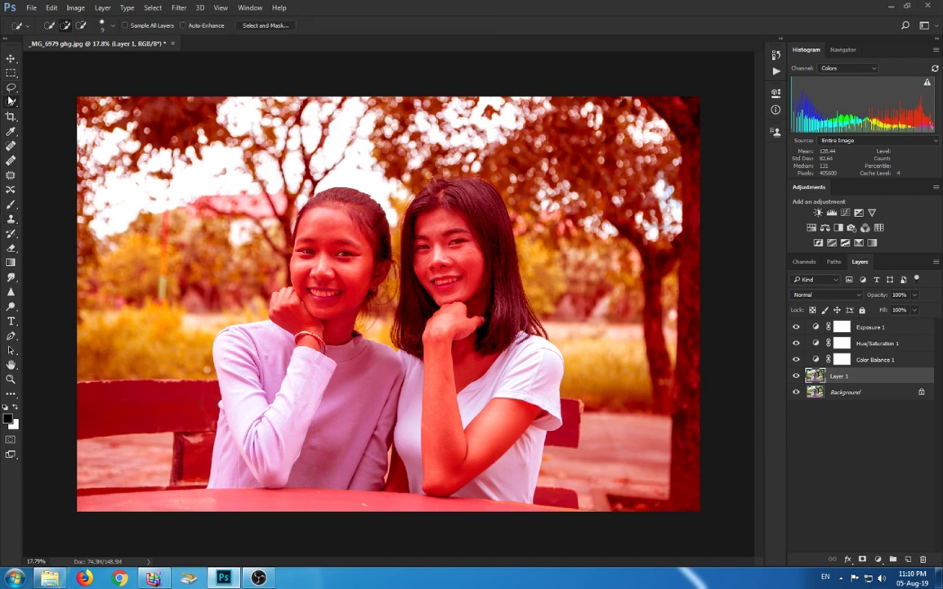
scroll(339, 225, "up", 1)
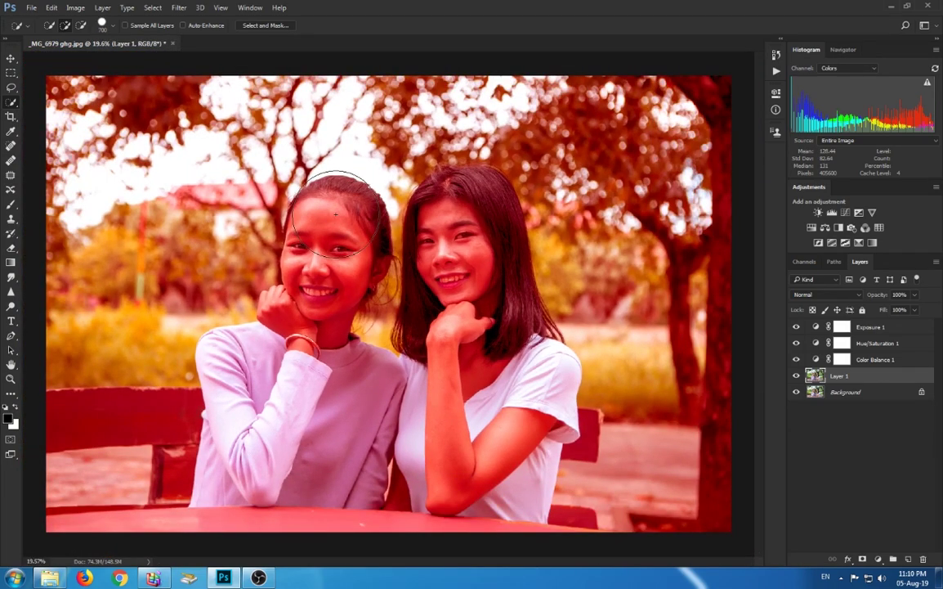
scroll(335, 214, "up", 3)
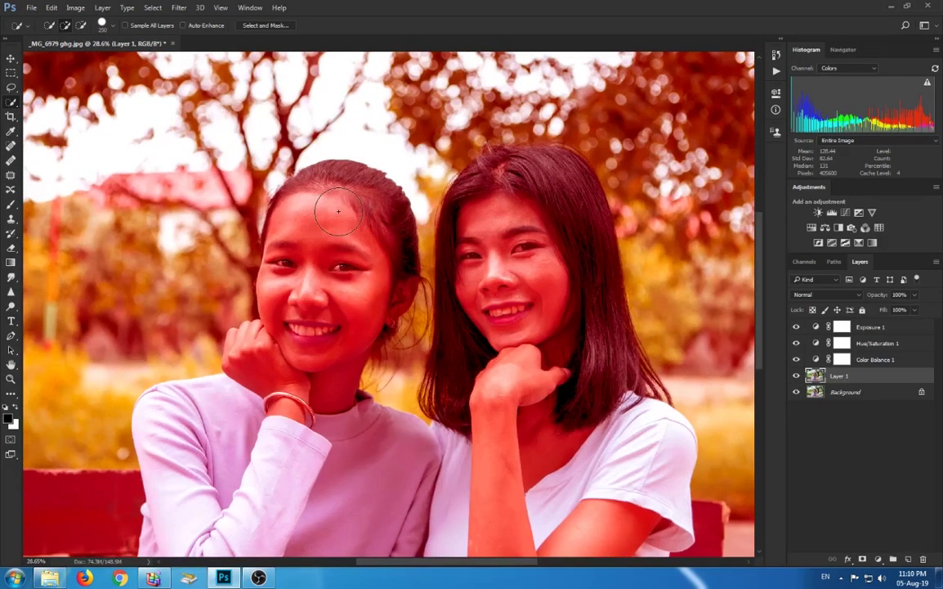
key("bracketleft")
key("bracketleft")
mouse_move(347, 201)
left_mouse_down()
mouse_move(332, 441)
mouse_move(348, 441)
left_mouse_up()
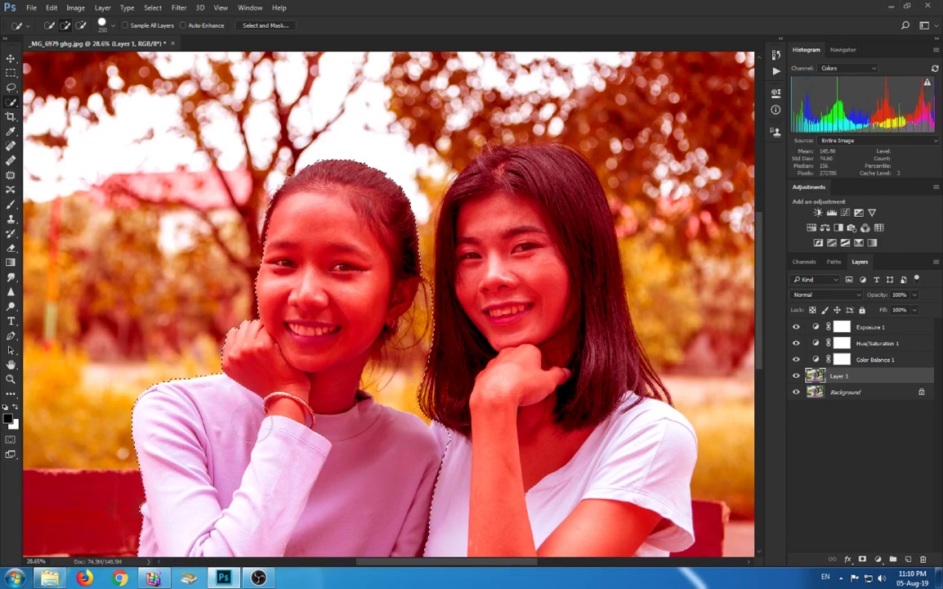
scroll(339, 404, "down", 3)
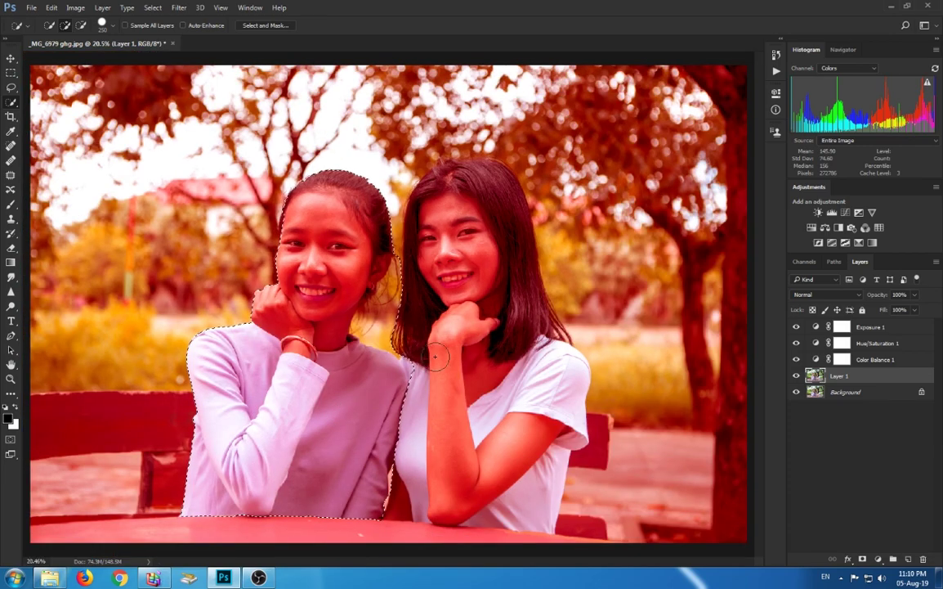
scroll(474, 192, "up", 2)
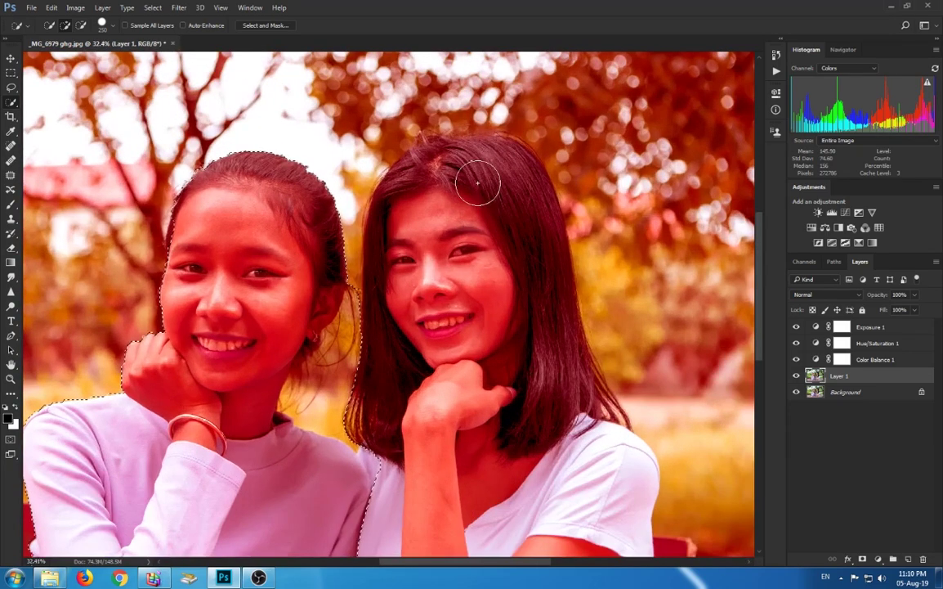
mouse_move(478, 179)
left_mouse_down()
mouse_move(441, 200)
mouse_move(388, 164)
mouse_move(507, 204)
mouse_move(505, 365)
mouse_move(438, 437)
left_mouse_up()
scroll(438, 286, "down", 2)
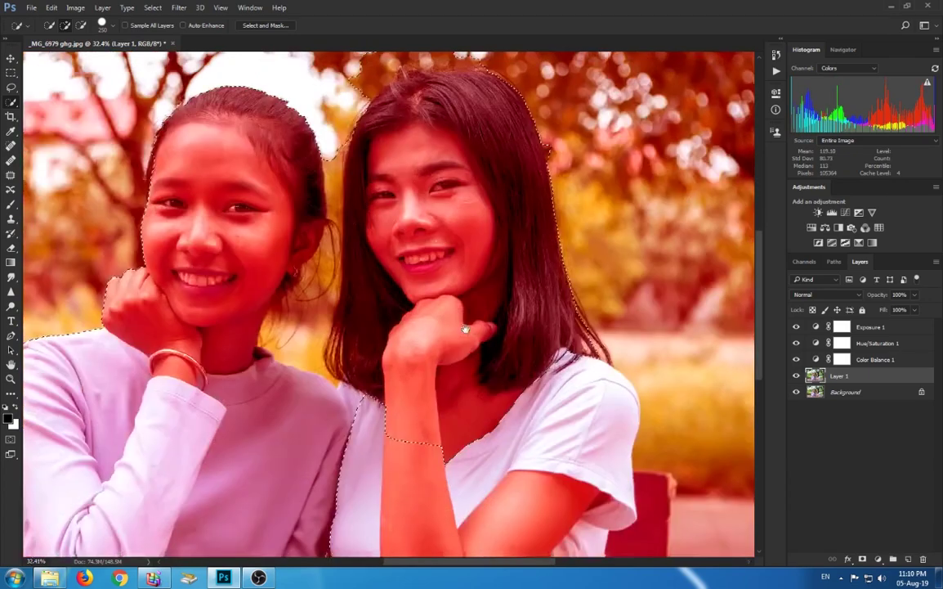
scroll(438, 172, "down", 3)
left_click_drag(392, 270, 499, 316)
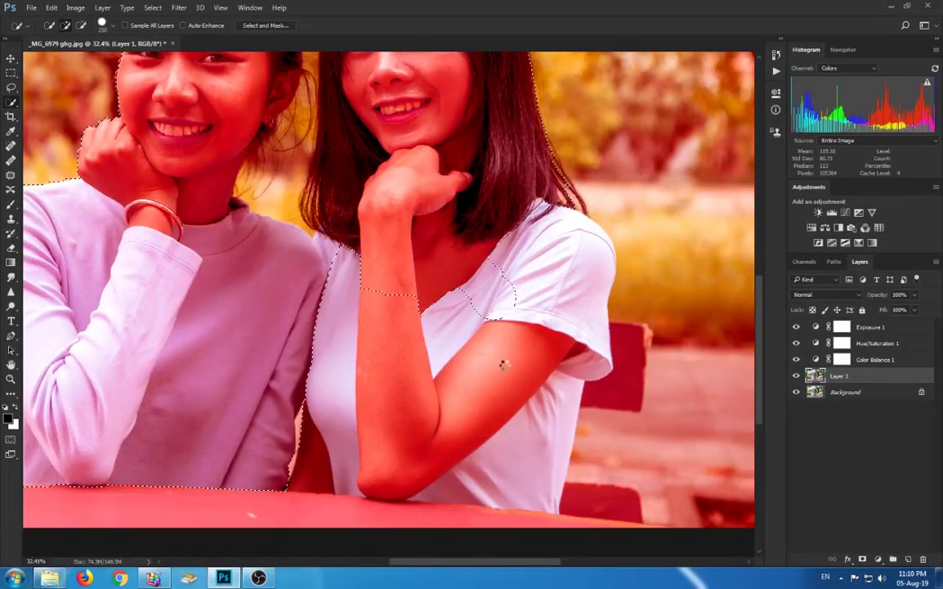
mouse_move(551, 256)
left_mouse_down()
mouse_move(421, 330)
mouse_move(521, 412)
mouse_move(512, 455)
left_mouse_up()
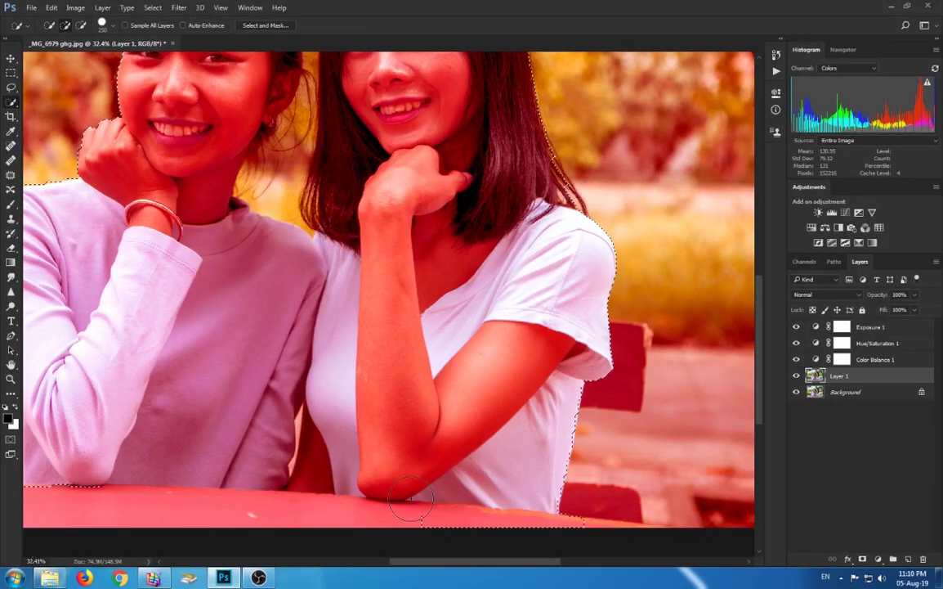
Step: Zoom out and add the red bench pieces on both sides to the selection
key("ctrl+minus")
key("ctrl+minus")
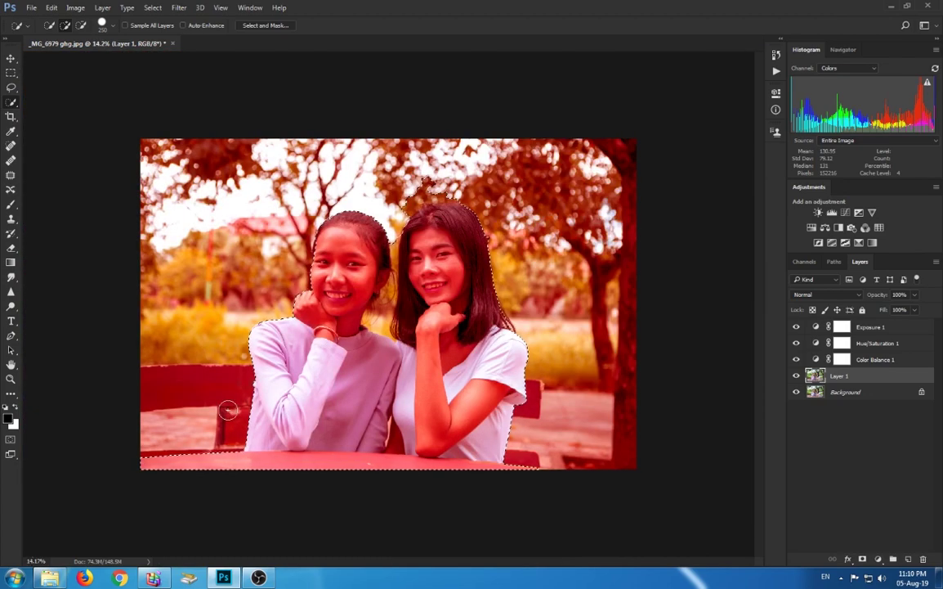
key("ctrl+0")
key("ctrl+minus")
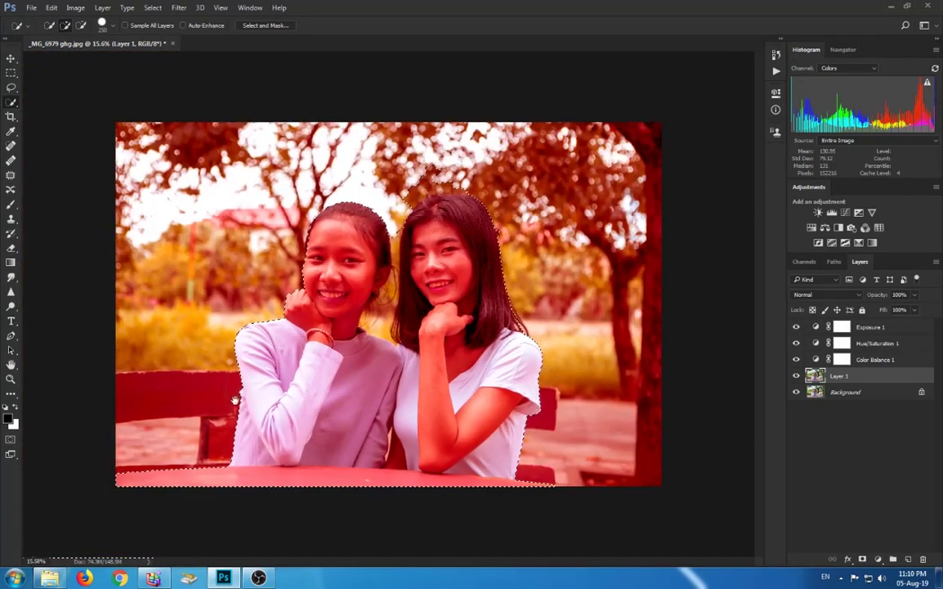
left_click_drag(237, 396, 196, 389)
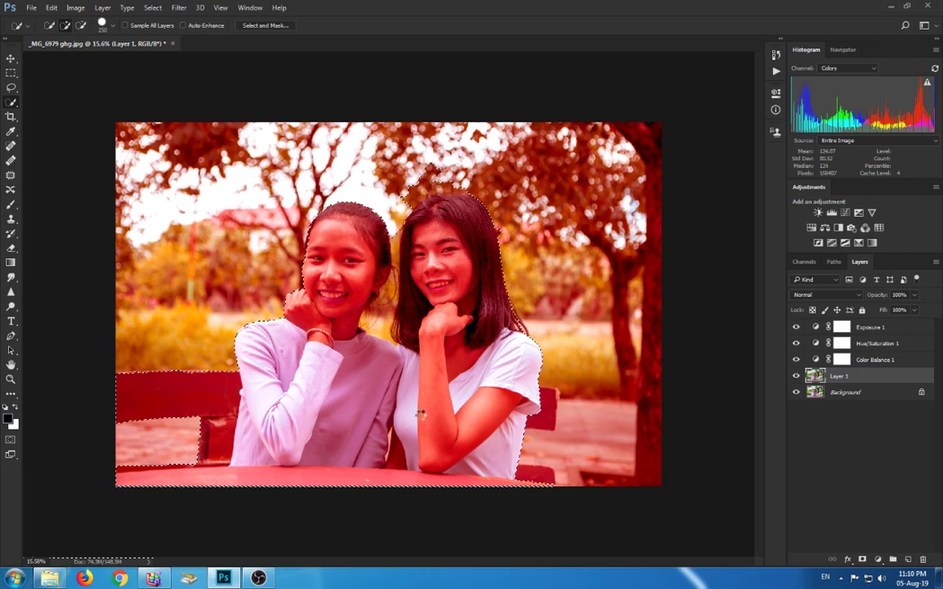
left_click(546, 407)
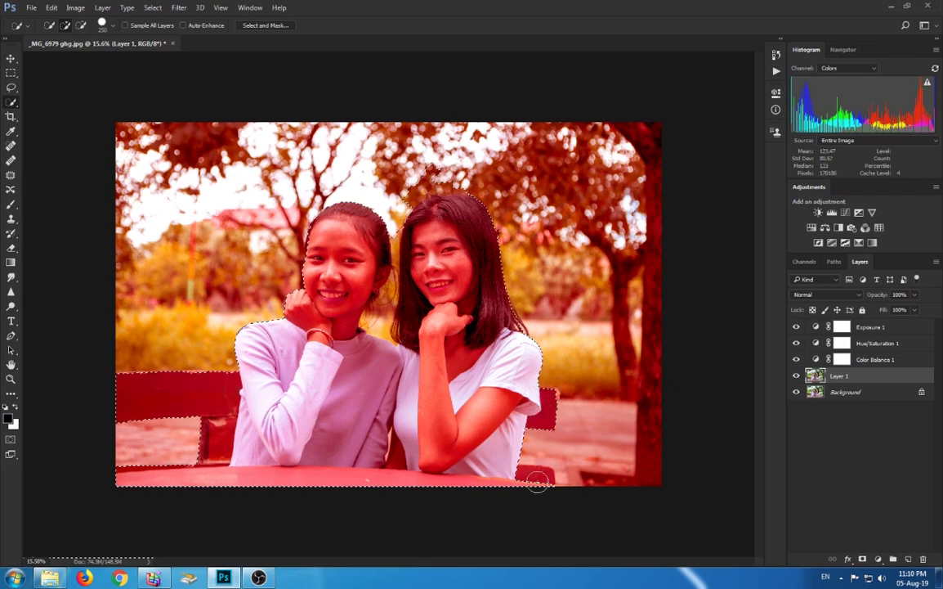
scroll(392, 290, "up", 2)
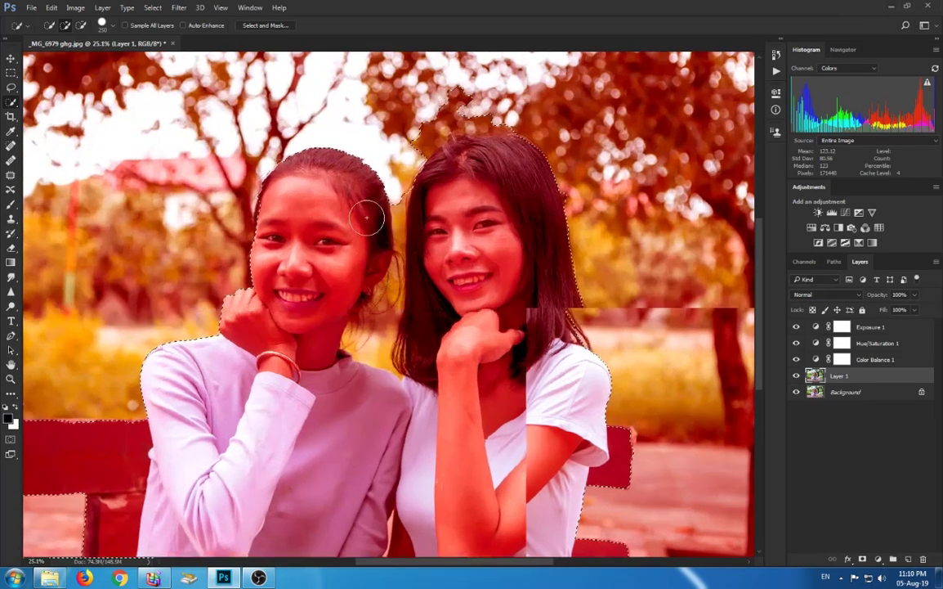
Step: Remove the background patches around the right girl's hair from the selection
scroll(370, 214, "up", 3)
scroll(399, 219, "down", 2)
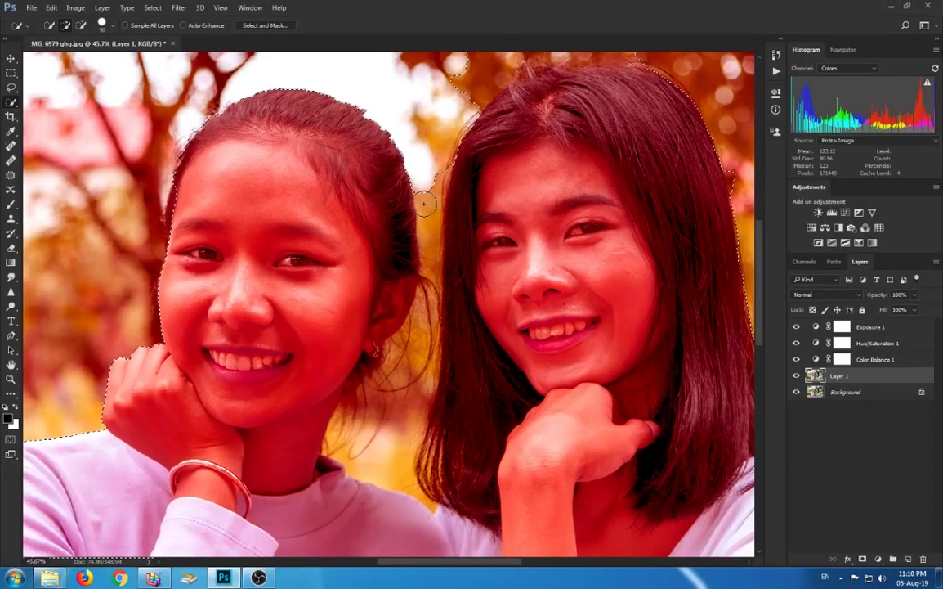
scroll(425, 180, "up", 2)
scroll(457, 139, "down", 3)
scroll(490, 97, "up", 1)
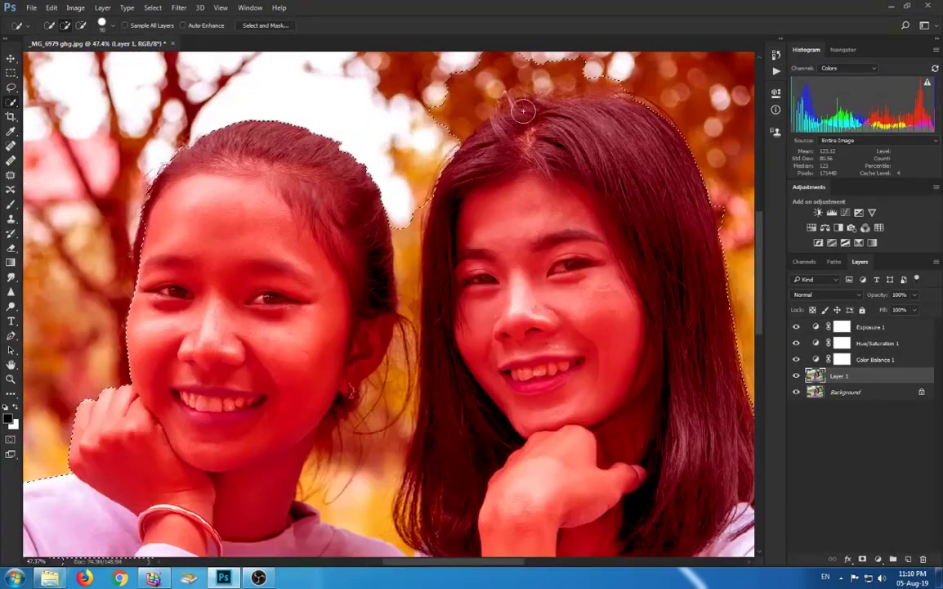
scroll(524, 164, "up", 1)
scroll(491, 192, "up", 1)
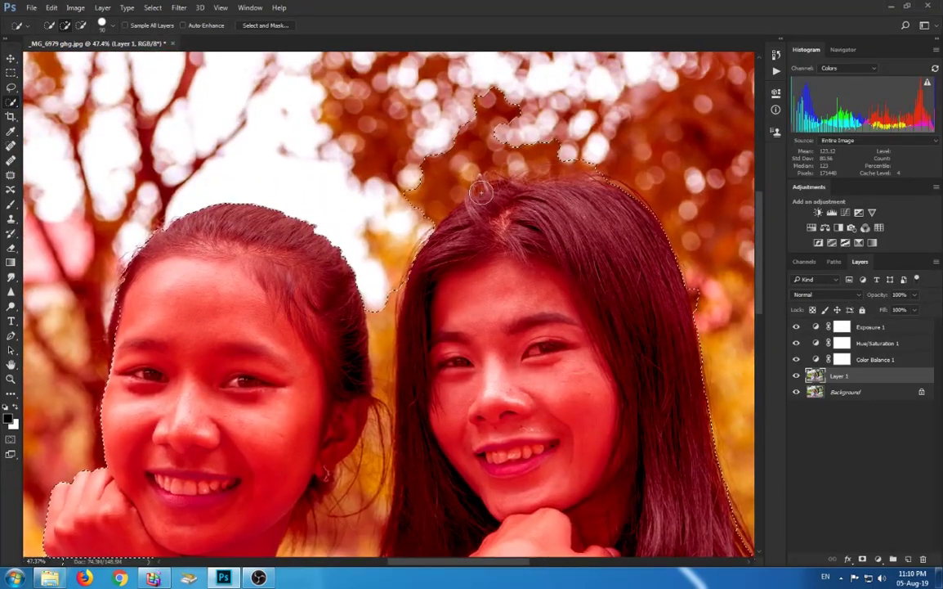
left_click(406, 210)
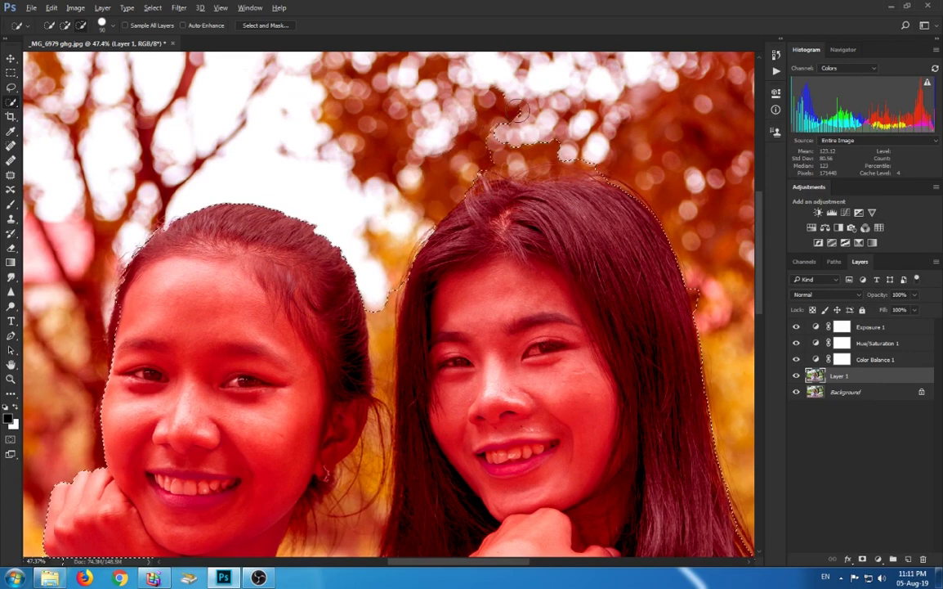
left_click_drag(478, 139, 566, 152)
left_click(693, 292, "alt")
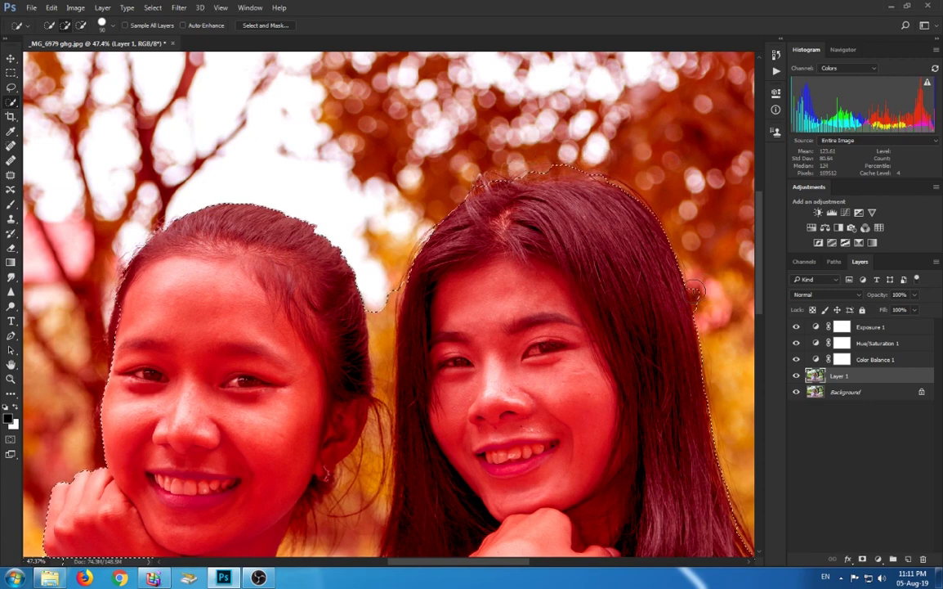
Step: Add the left girl's hair edge by her ear and down her neck to the selection
scroll(368, 252, "down", 5)
scroll(382, 289, "up", 4)
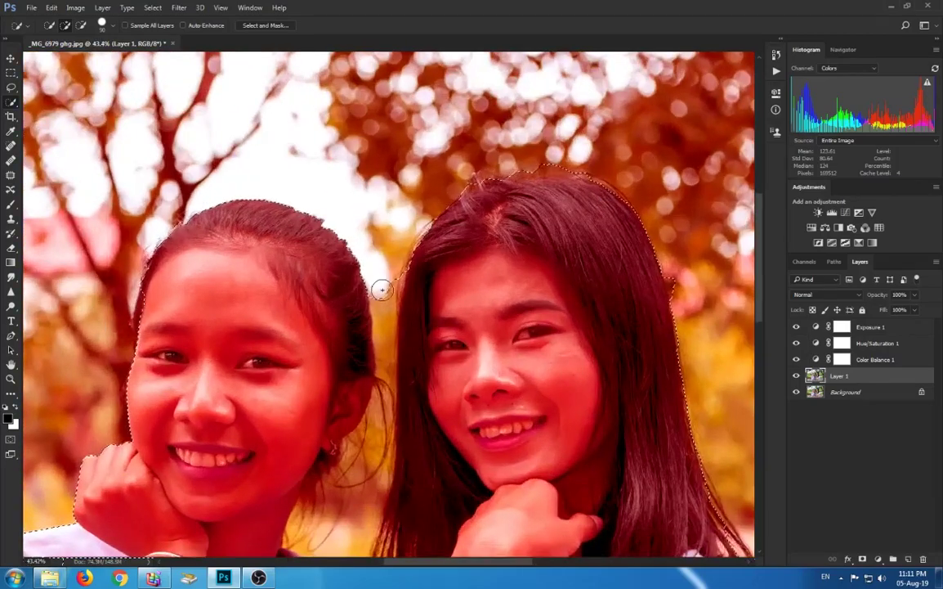
left_click_drag(382, 288, 382, 202)
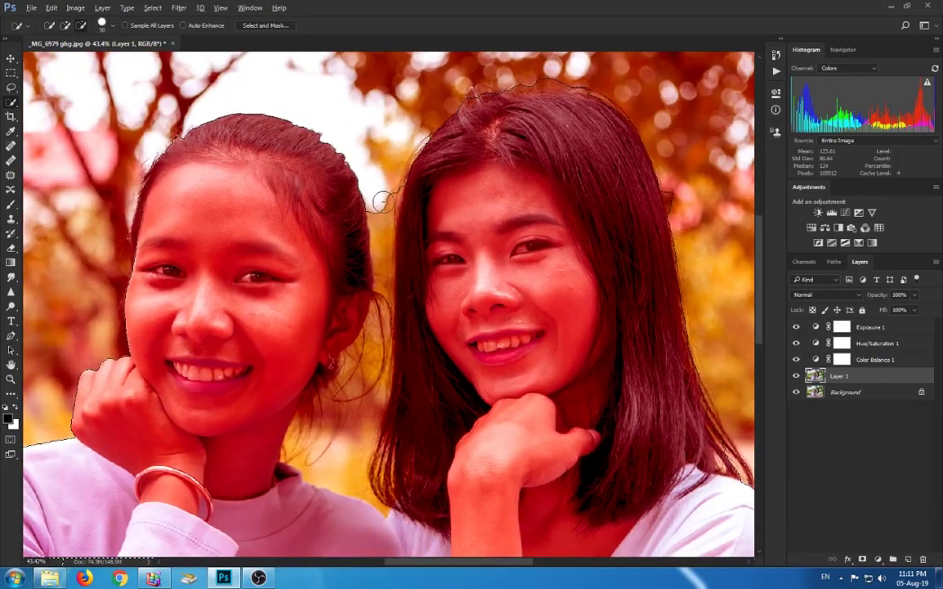
scroll(382, 202, "up", 1)
scroll(382, 202, "up", 1)
scroll(383, 206, "down", 1)
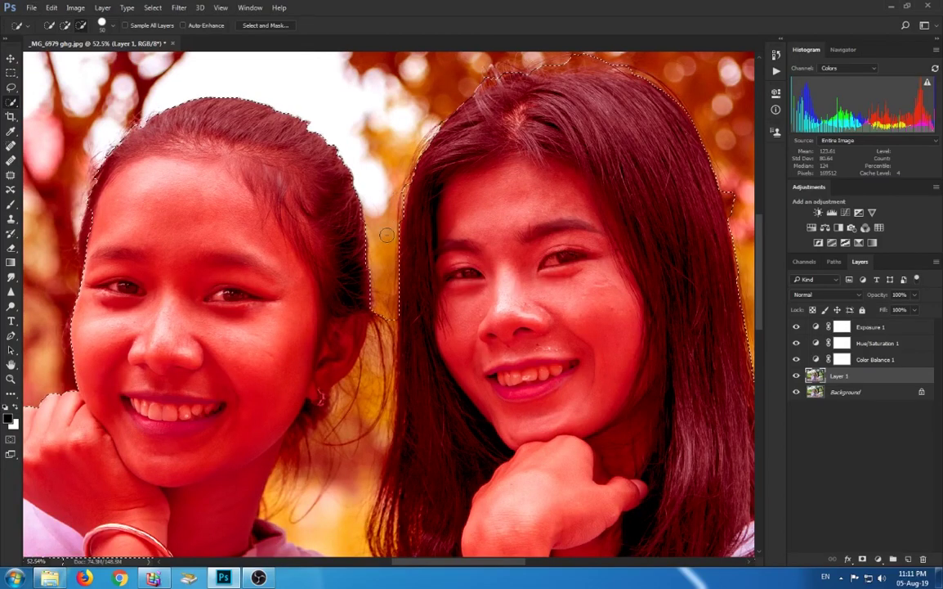
left_click_drag(378, 335, 373, 365)
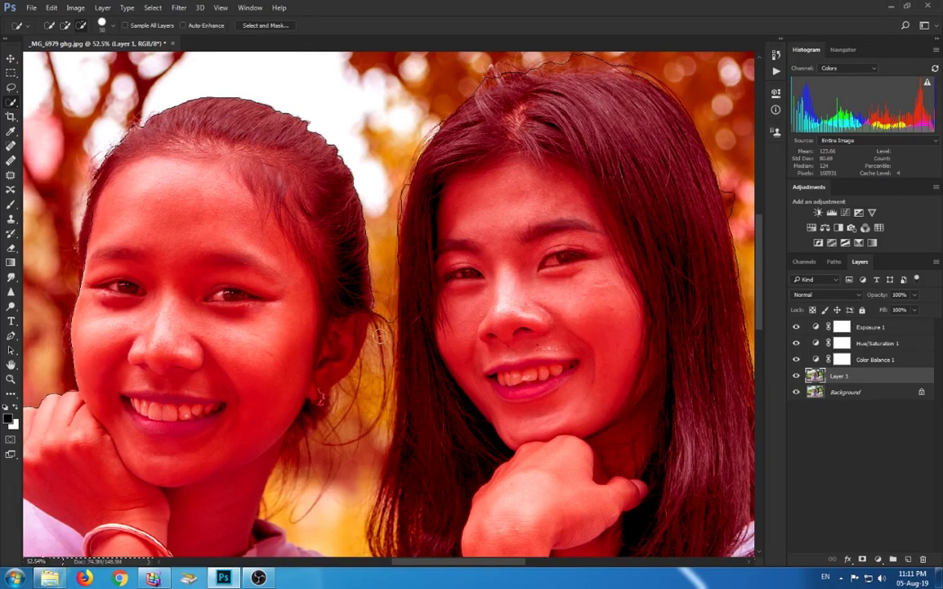
left_click_drag(354, 458, 339, 497)
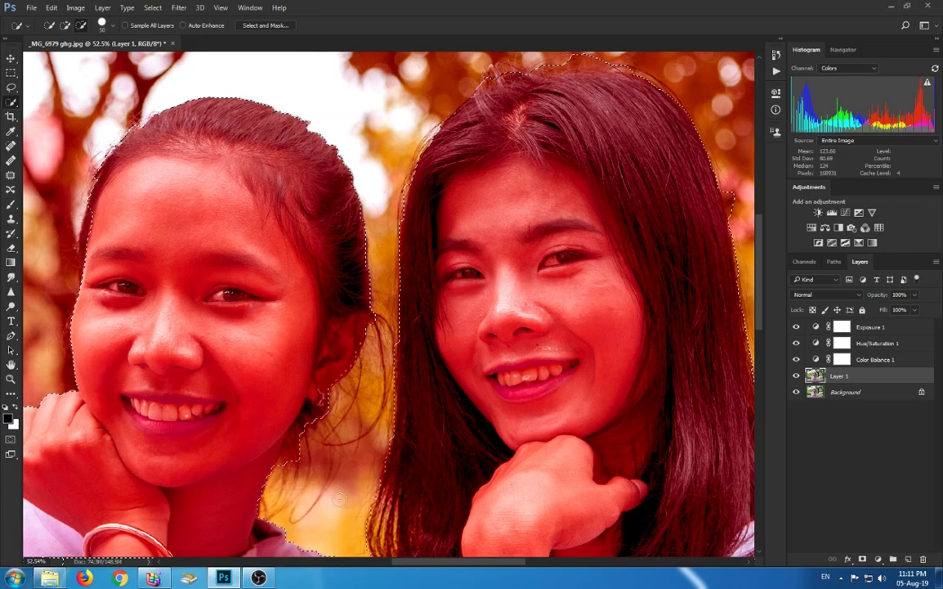
key("ctrl+0")
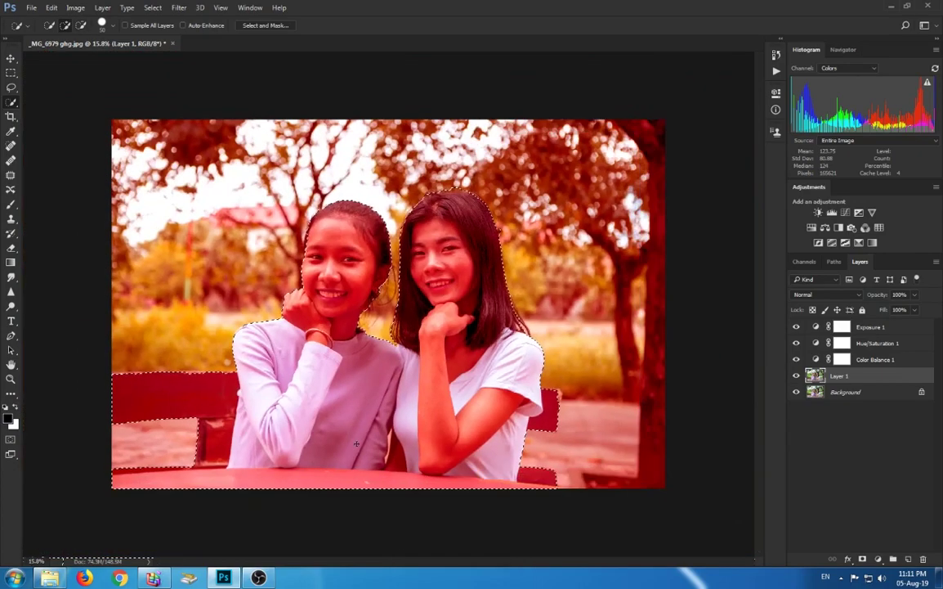
key("ctrl+plus")
key("ctrl+0")
scroll(516, 304, "up", 1)
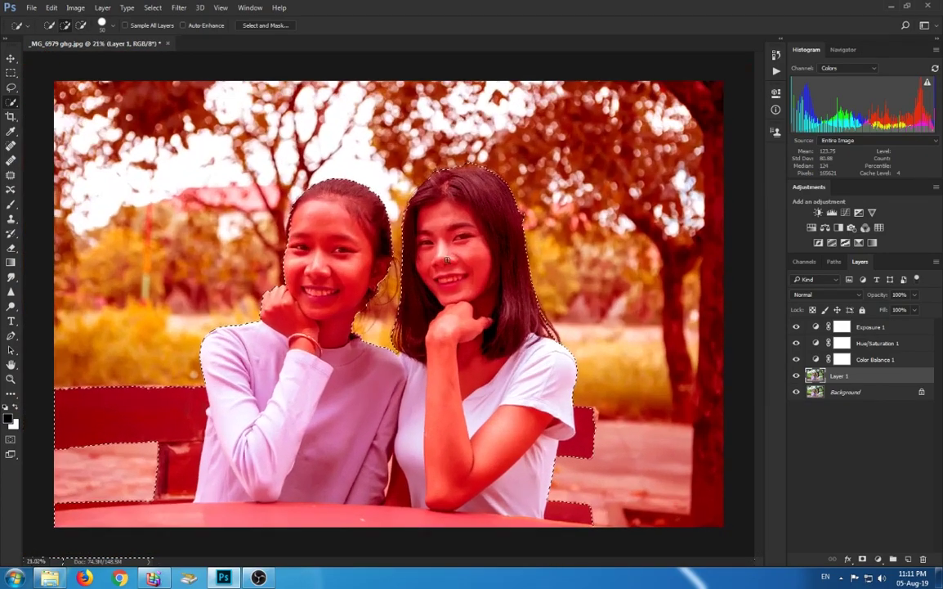
scroll(516, 304, "up", 1)
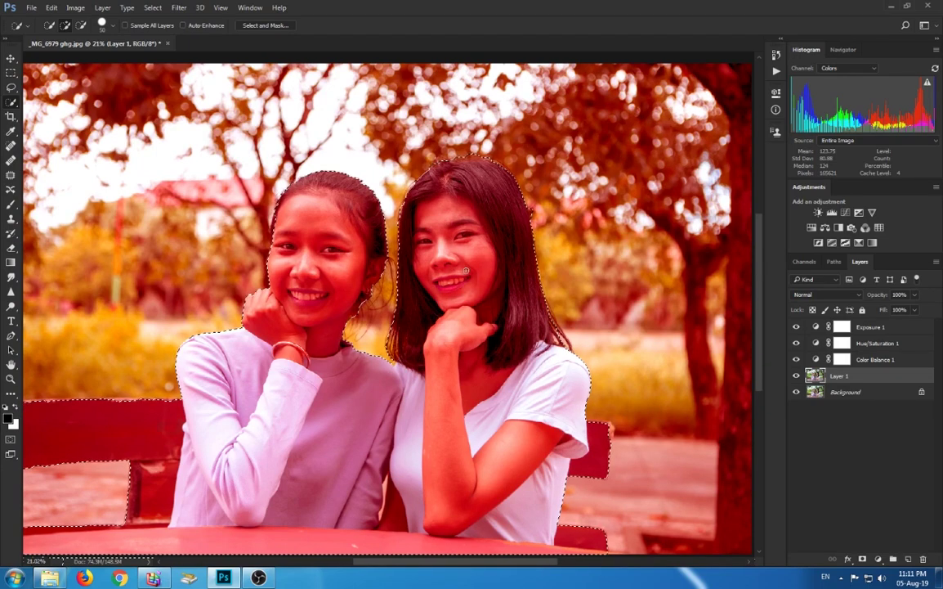
Step: Refine the girls' selection in Select and Mask with Output To set to New Layer
right_click(468, 262)
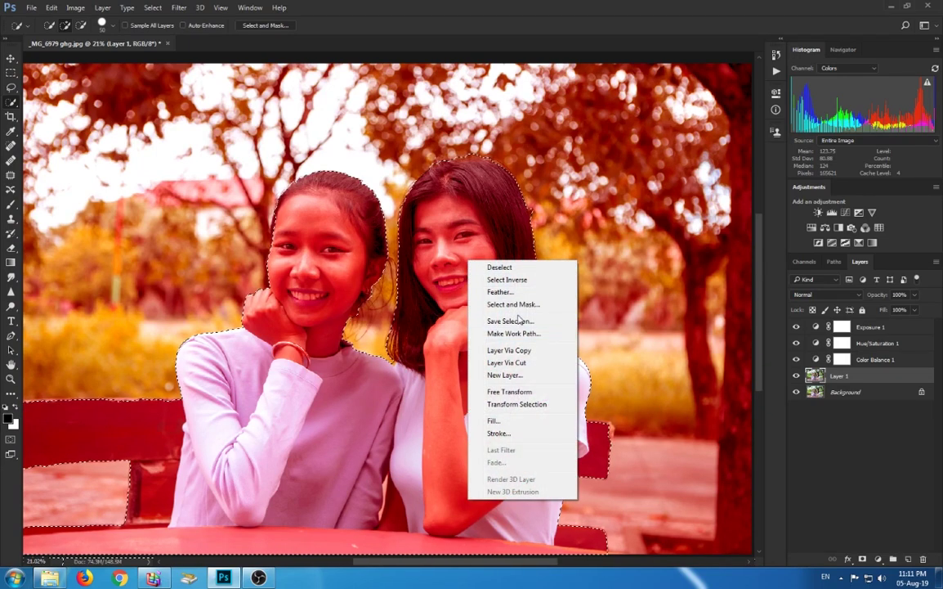
left_click(514, 304)
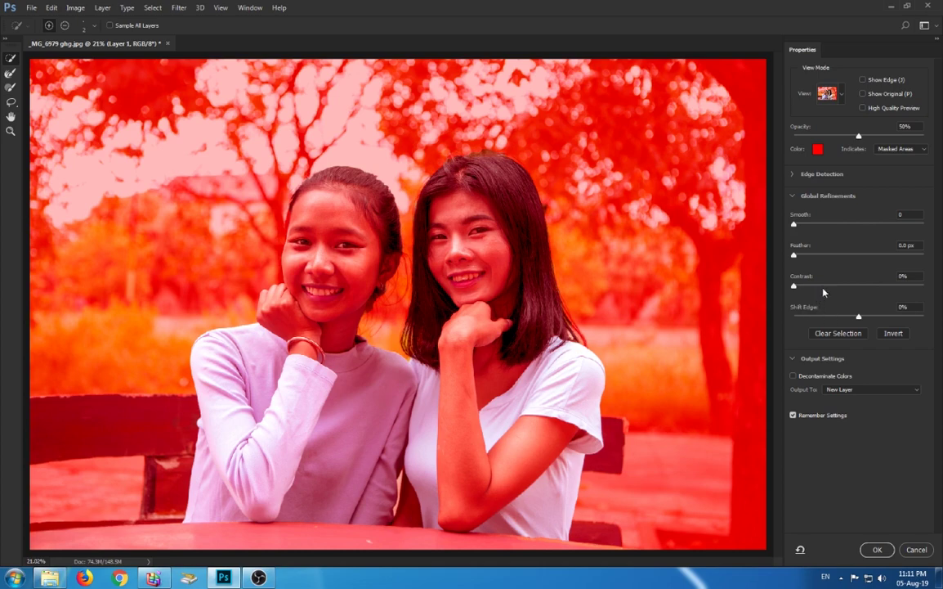
left_click(886, 393)
left_click(845, 413)
left_click(879, 395)
left_click(837, 413)
left_click(876, 549)
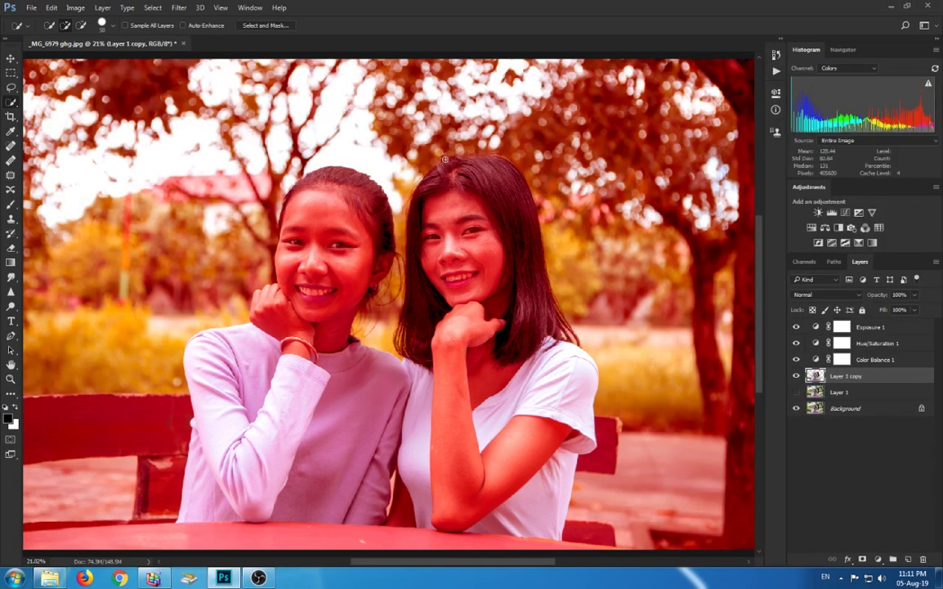
Step: Drag Layer 1 copy above Exposure 1 to the top of the layer stack
key("ctrl+plus")
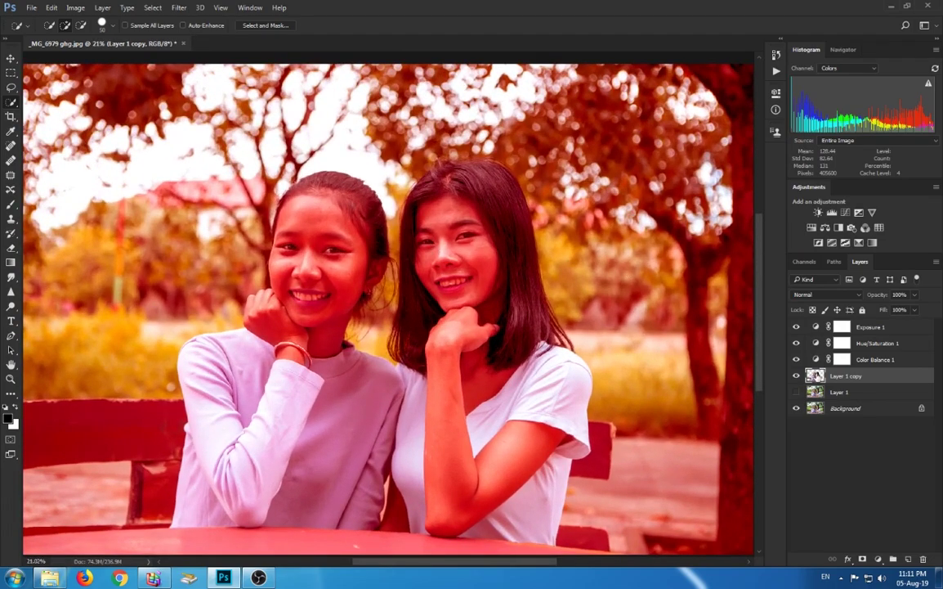
double_click(899, 375)
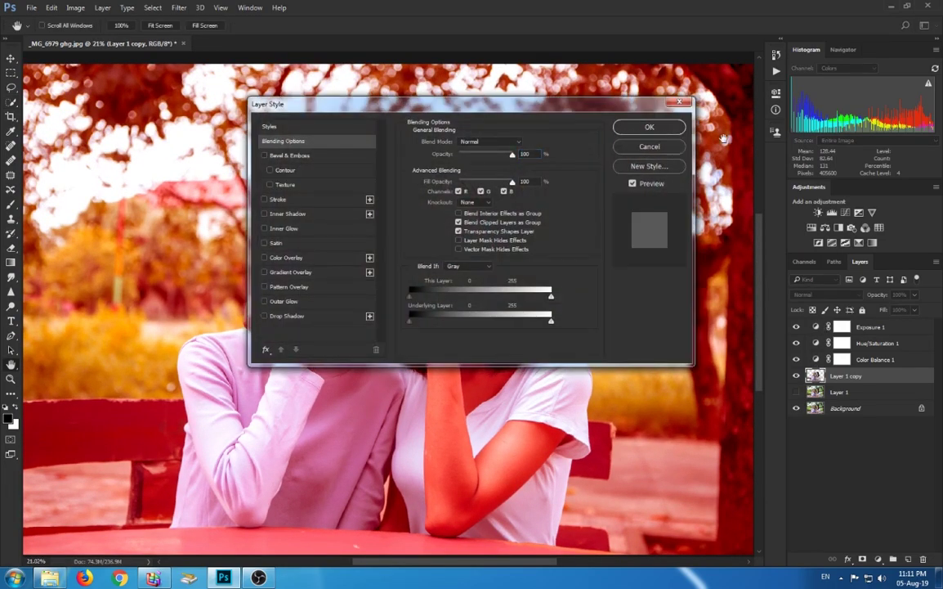
left_click(680, 103)
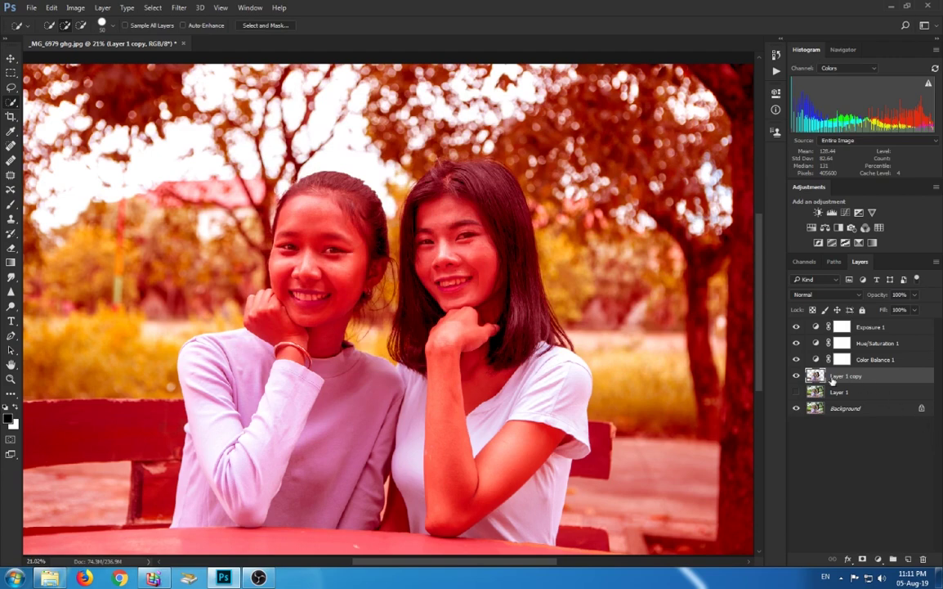
left_click(813, 328)
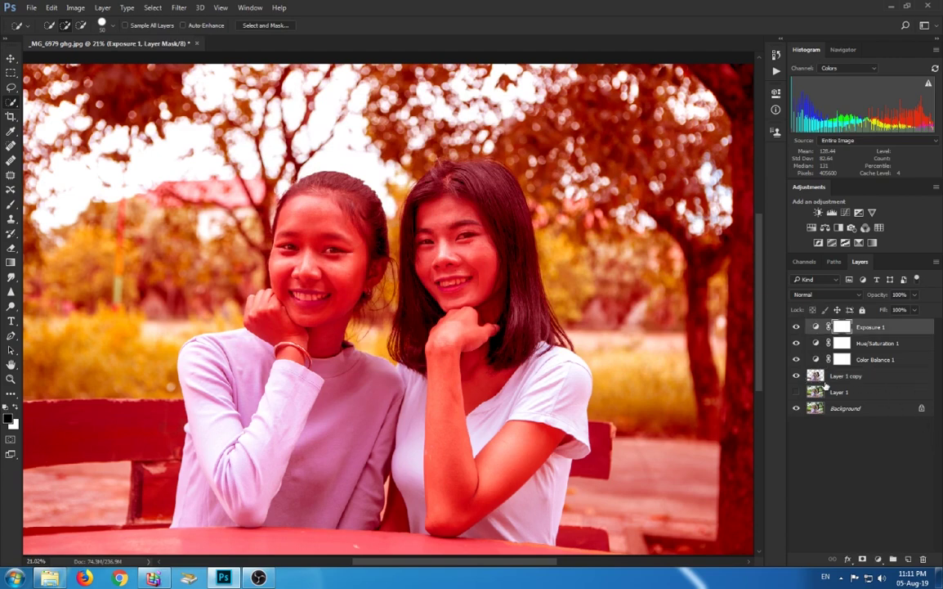
left_click_drag(817, 378, 817, 327)
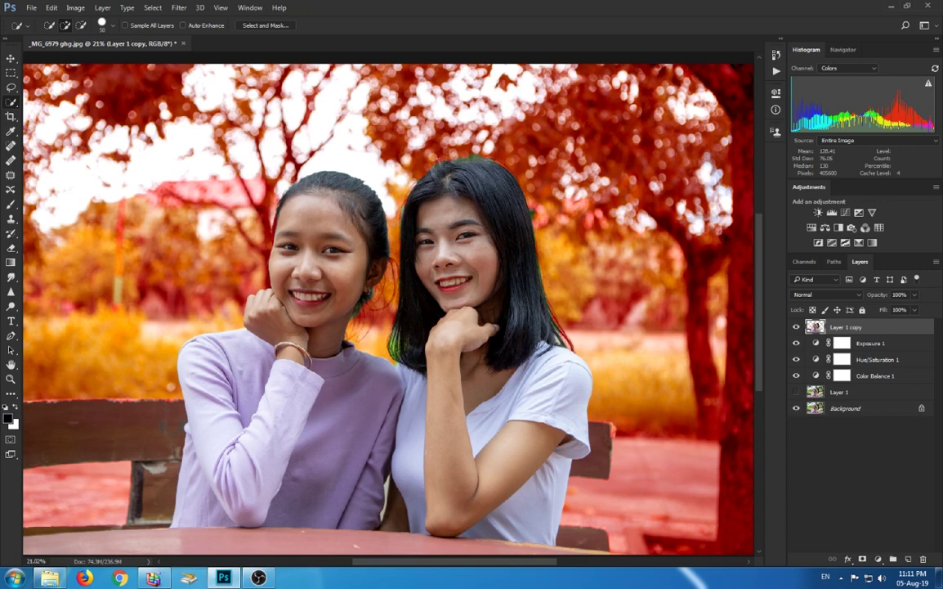
scroll(539, 274, "down", 3)
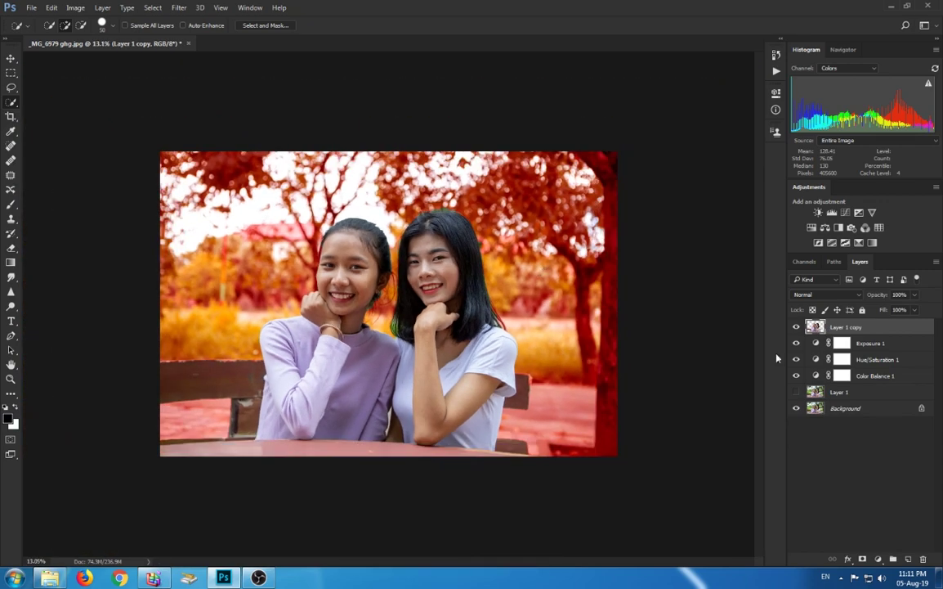
scroll(465, 280, "up", 3)
scroll(465, 280, "down", 2)
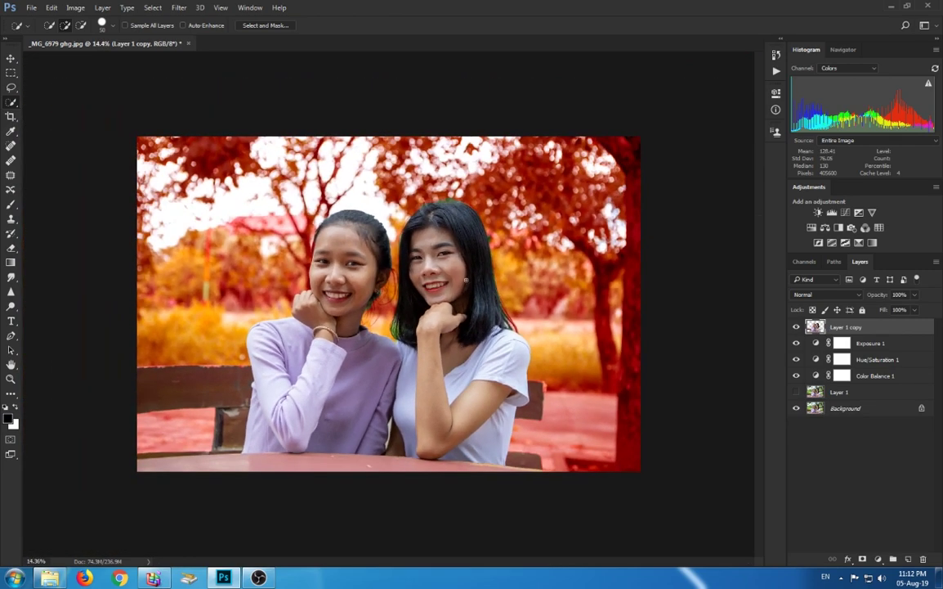
scroll(465, 280, "up", 2)
scroll(465, 280, "down", 2)
scroll(536, 280, "up", 3)
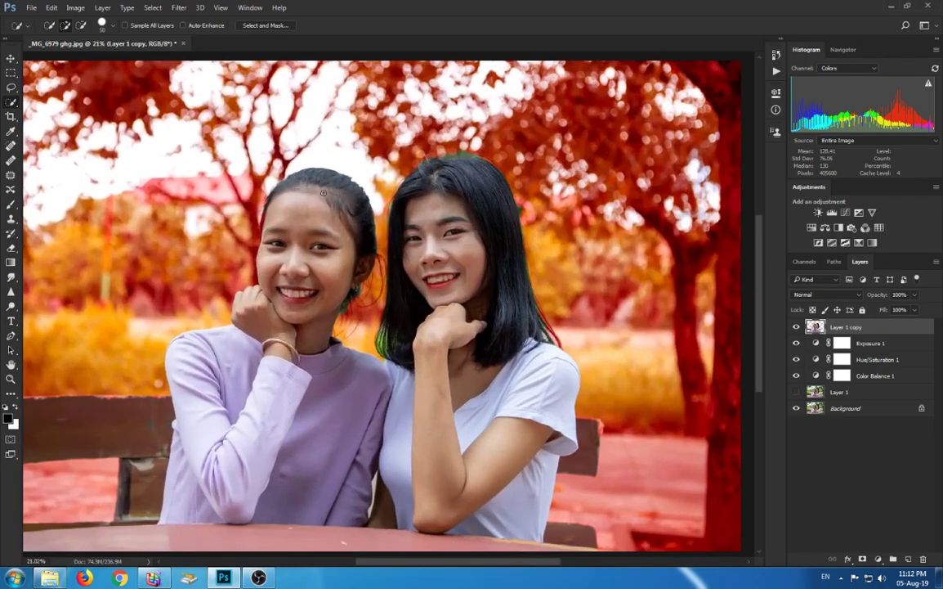
scroll(323, 193, "up", 1)
scroll(333, 172, "down", 2)
scroll(334, 171, "up", 2)
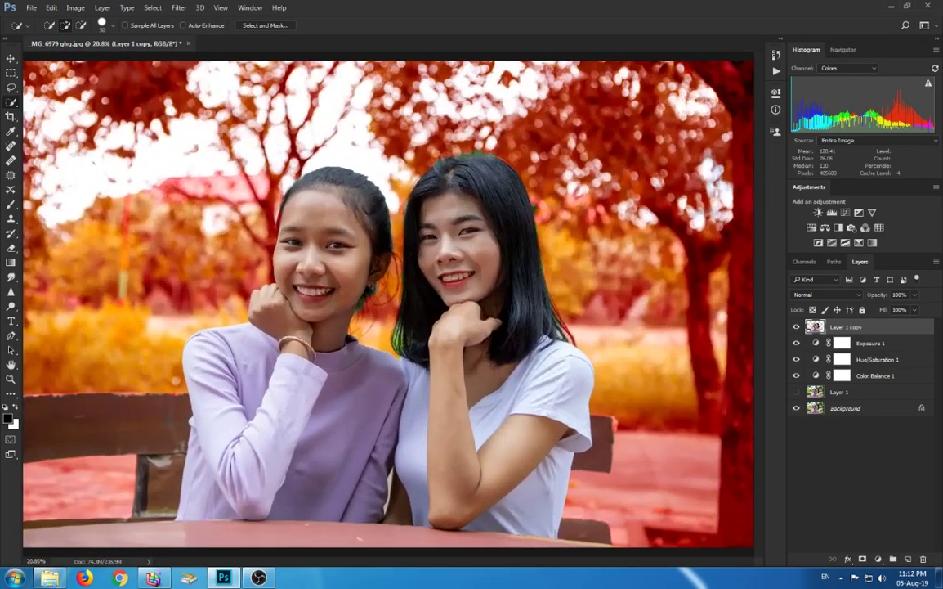
scroll(371, 232, "down", 1)
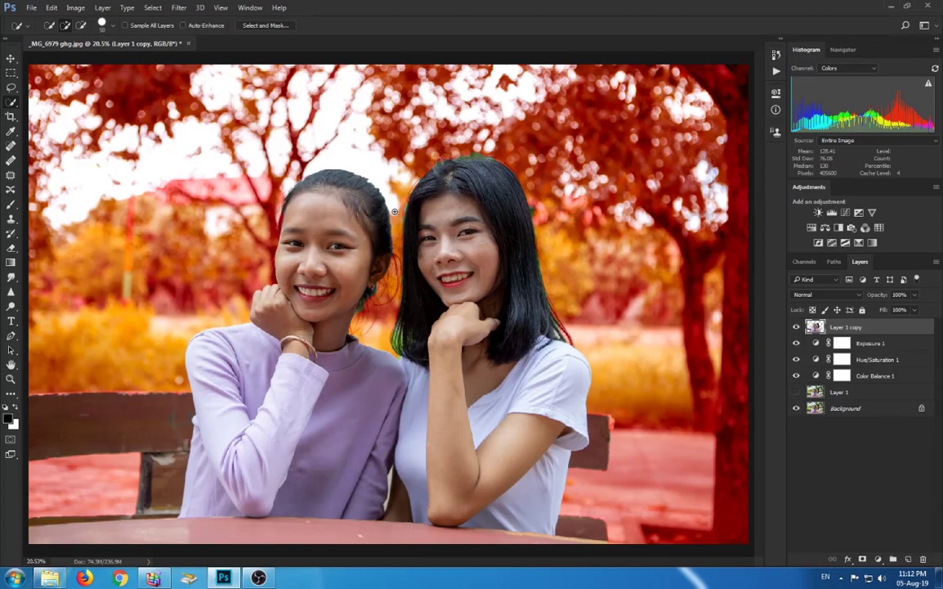
Step: Give Layer 1 copy a midtone Color Balance of +41, −5, +4
key("ctrl+b")
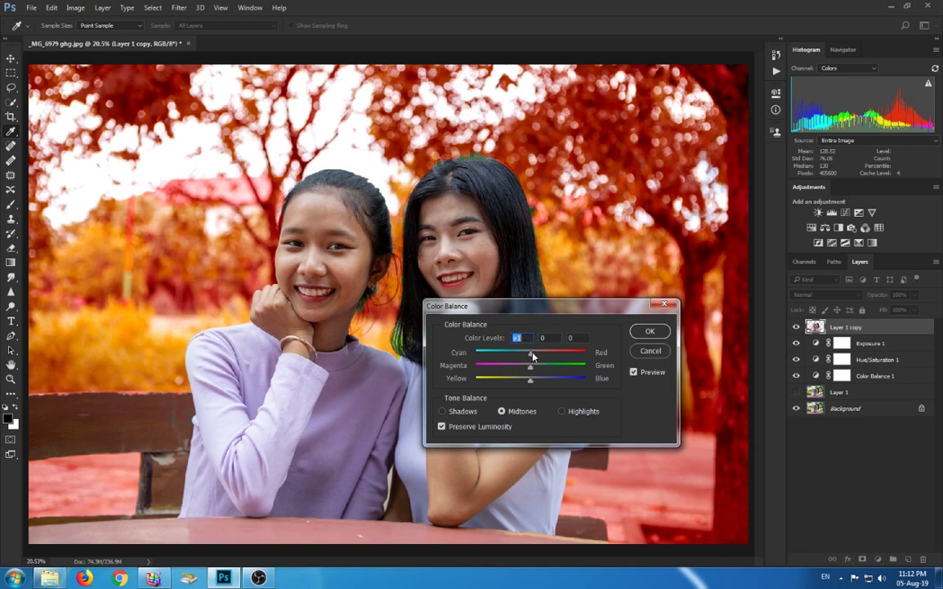
left_click_drag(532, 355, 549, 354)
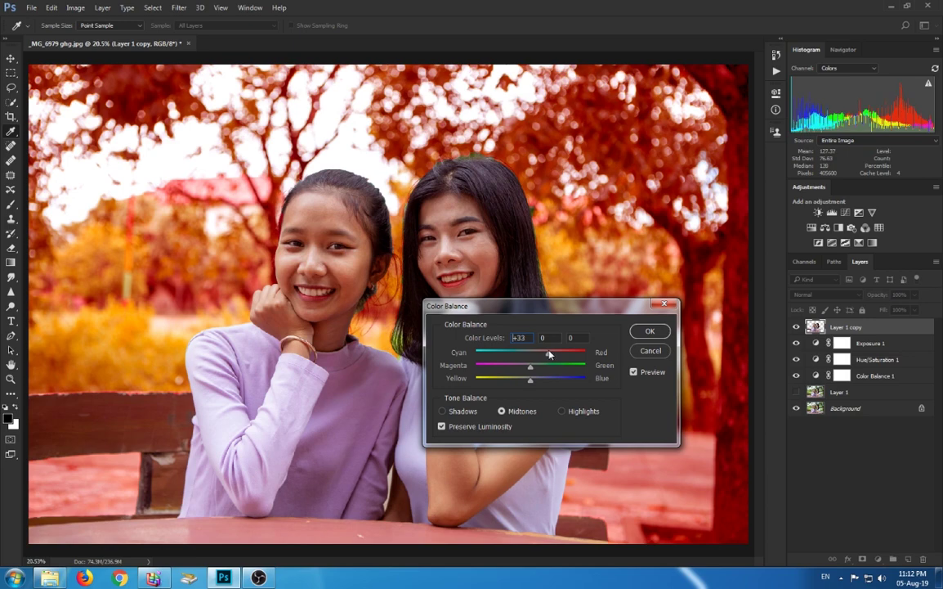
left_click_drag(549, 354, 550, 354)
left_click(550, 354)
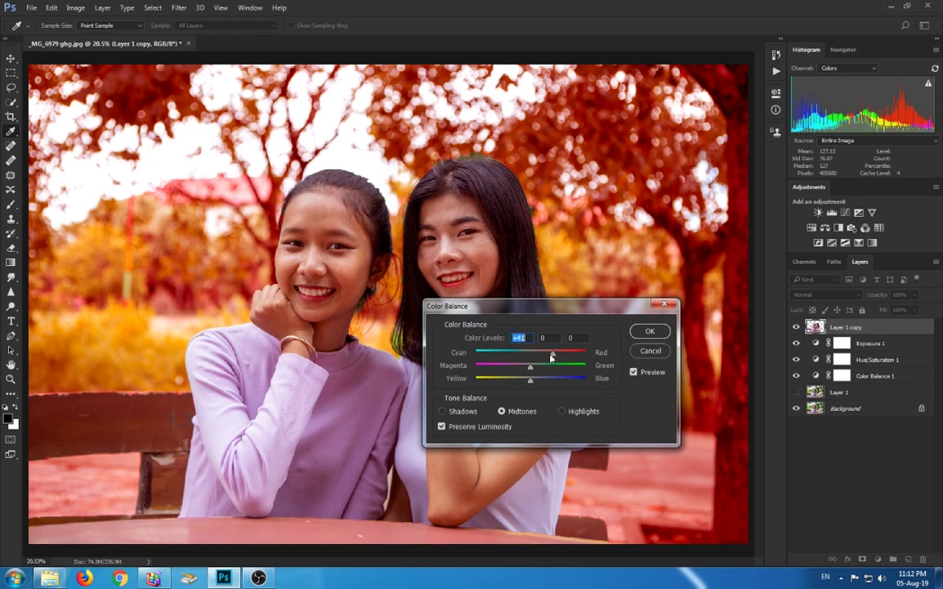
left_click_drag(532, 367, 528, 369)
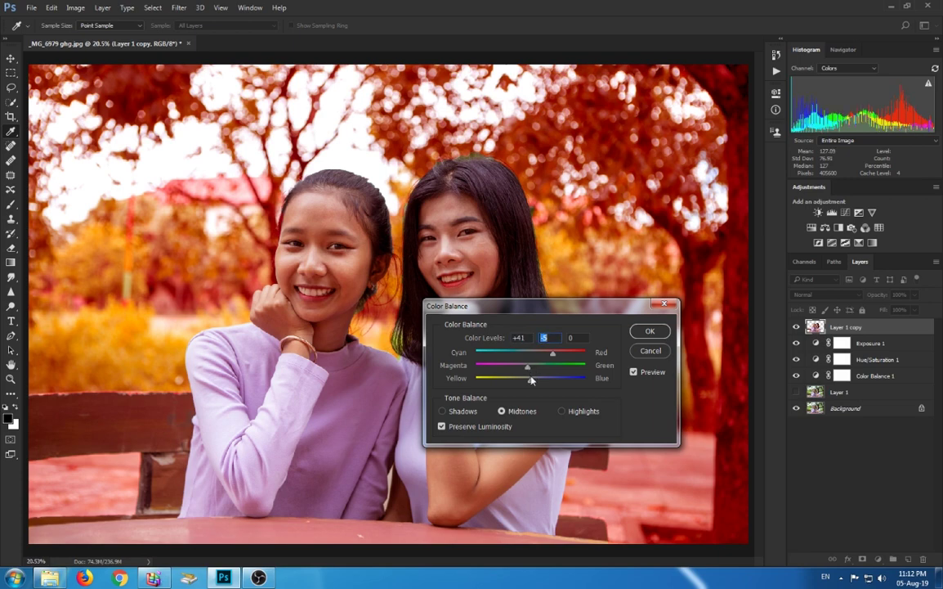
left_click(536, 380)
left_click(664, 335)
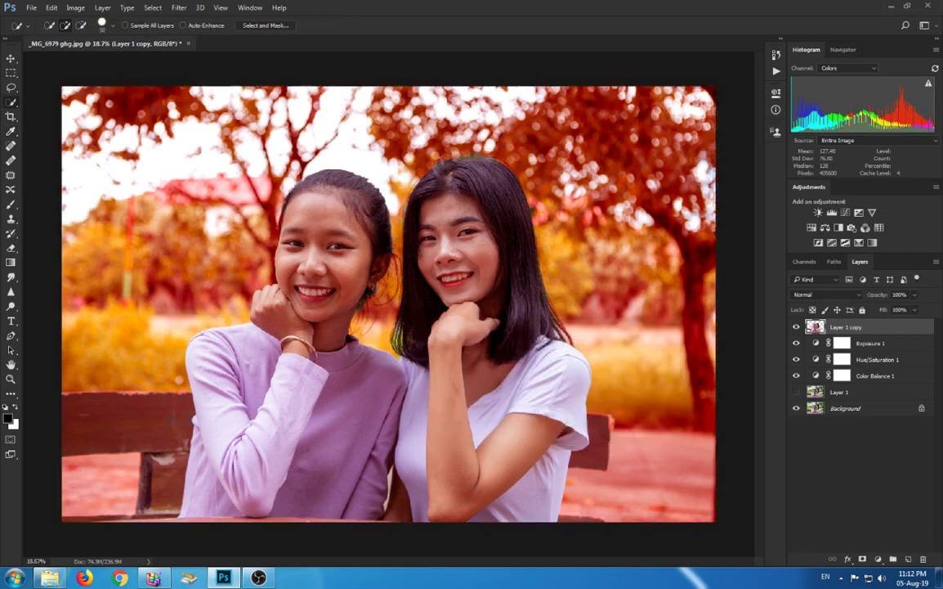
Step: Zoom in and out to review the whole warmed photo
key("w")
key("ctrl+minus")
key("ctrl+0")
key("ctrl+plus")
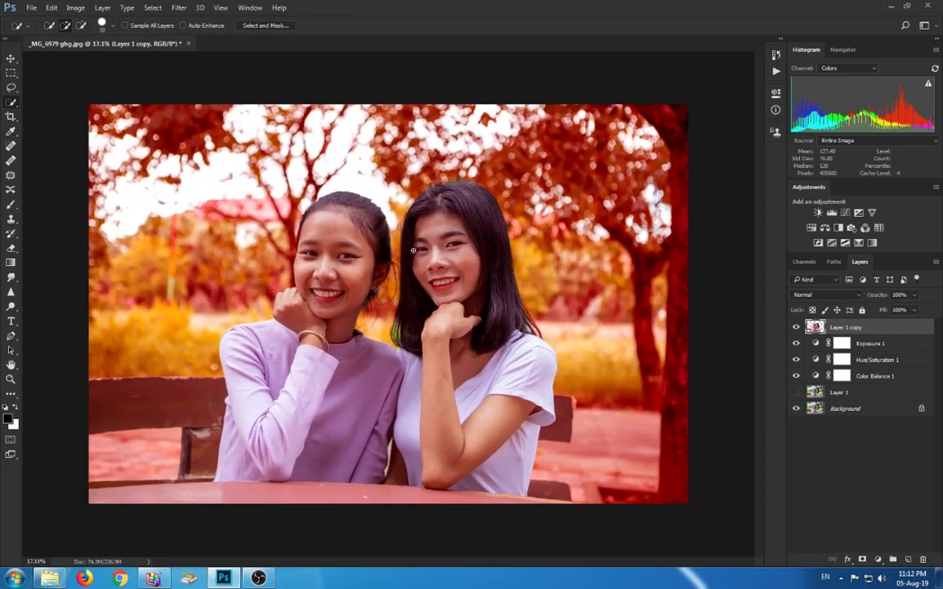
key("ctrl+minus")
key("ctrl+plus")
key("ctrl+minus")
Step: Zoom in and out to inspect the girls against the red-graded background
key("ctrl+plus")
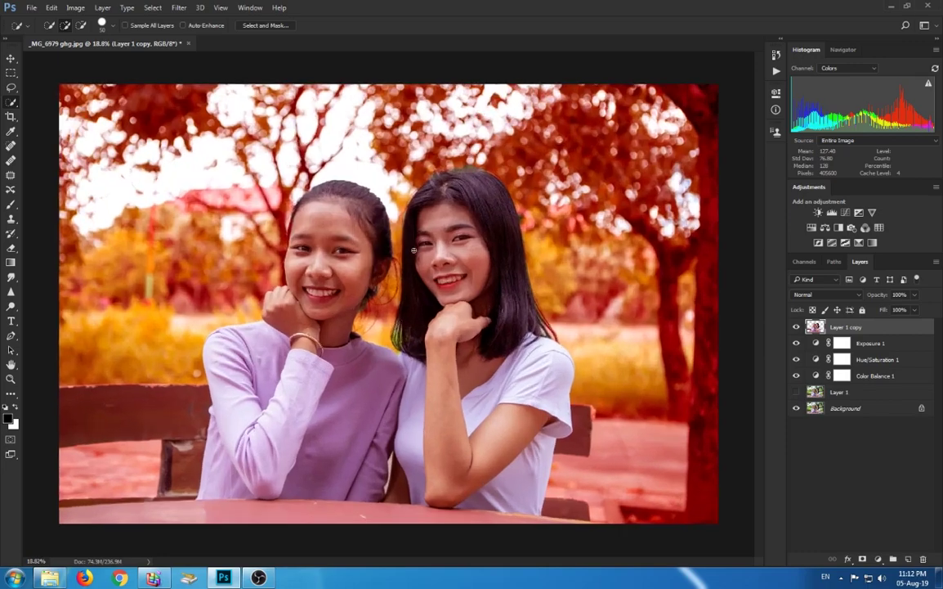
key("ctrl+minus")
key("ctrl+plus")
key("ctrl+minus")
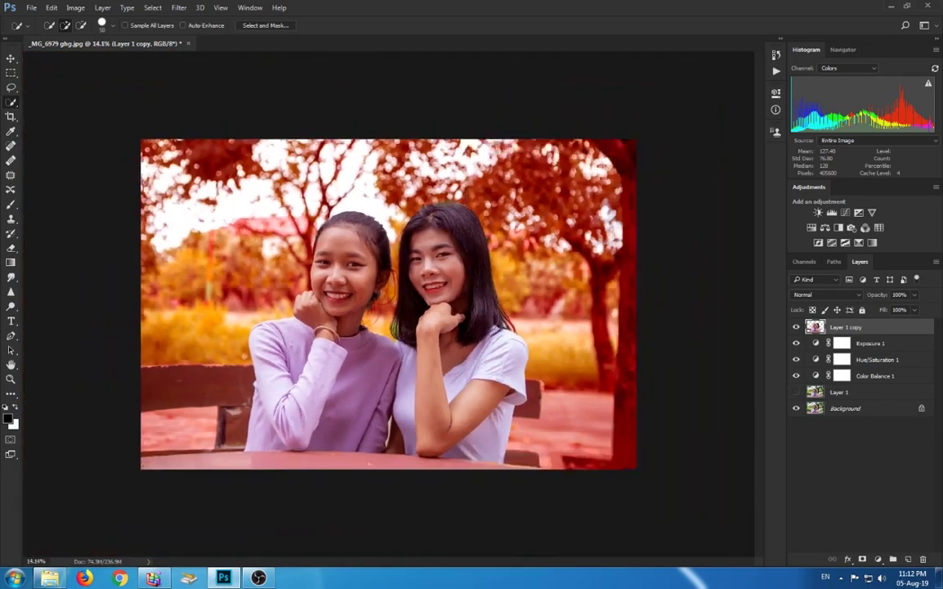
key("ctrl+plus")
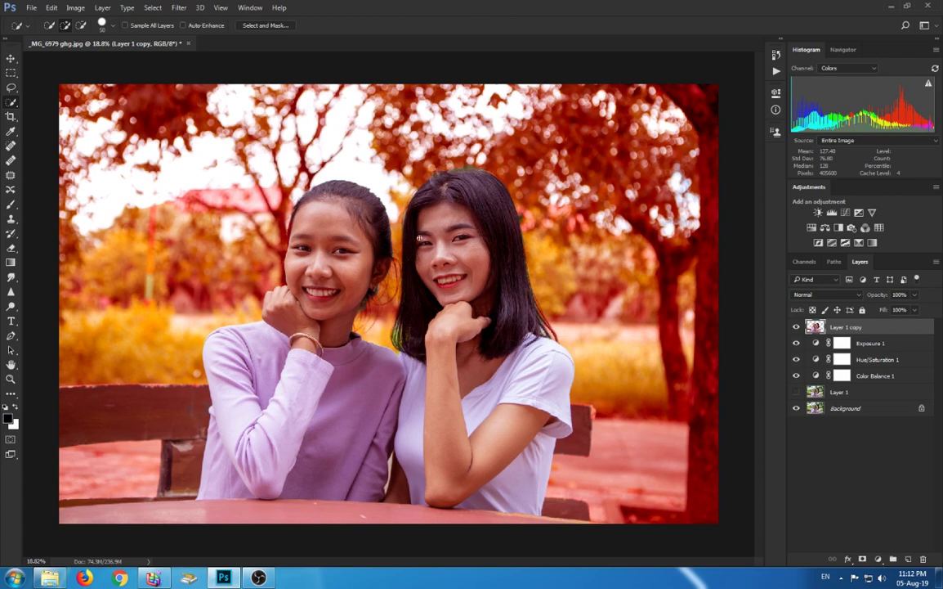
key("ctrl+minus")
key("ctrl+plus")
key("ctrl+minus")
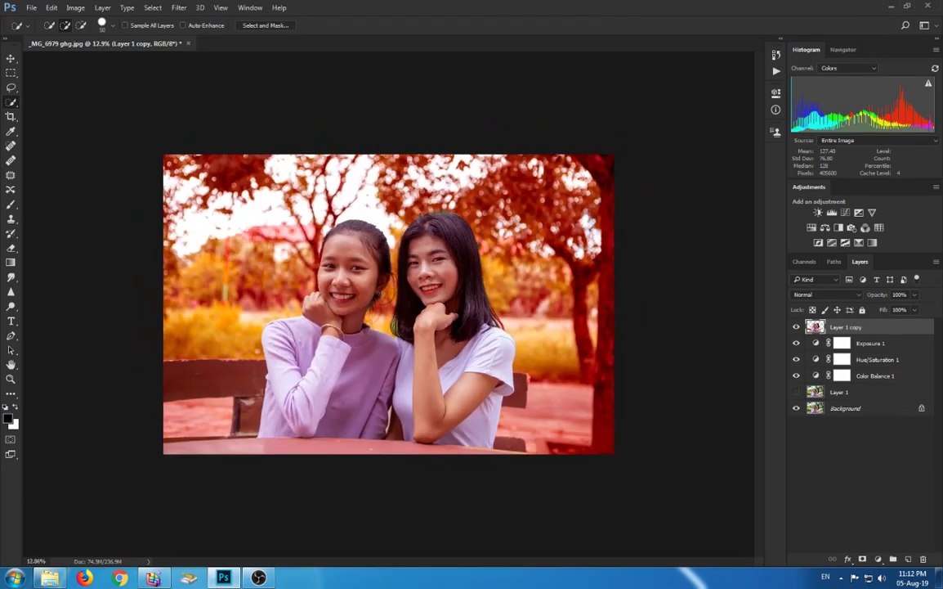
key("ctrl+plus")
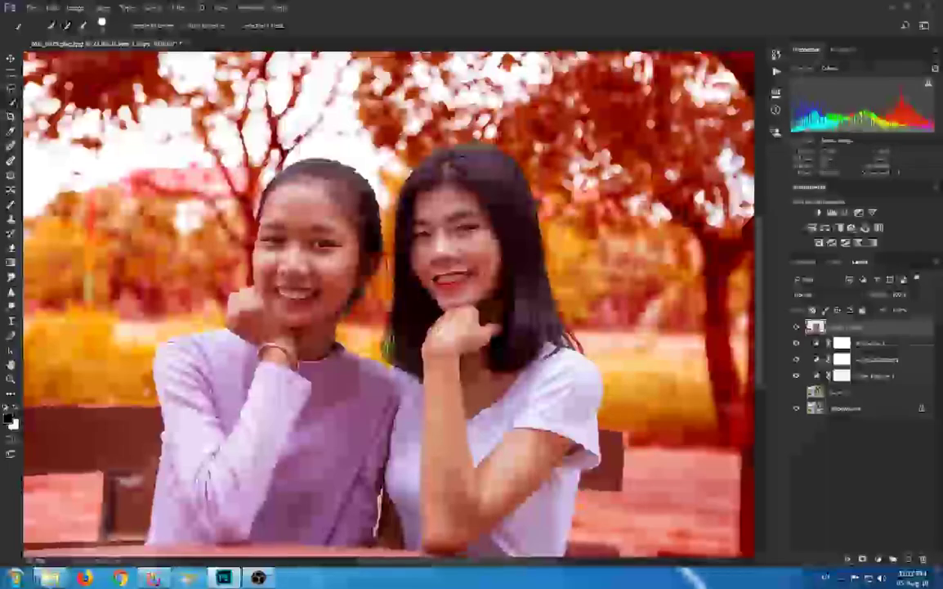
scroll(408, 326, "up", 3)
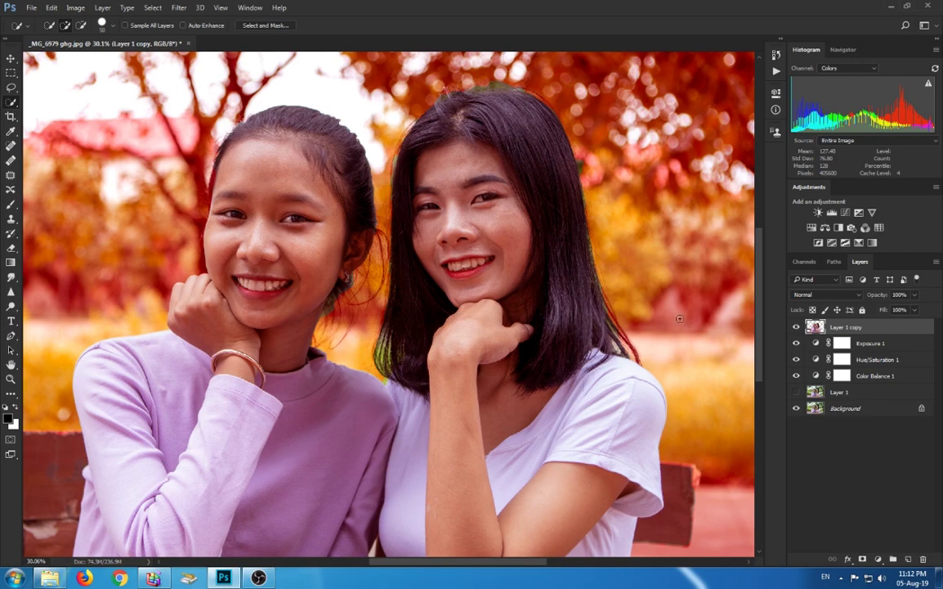
scroll(394, 257, "down", 3)
scroll(394, 256, "down", 2)
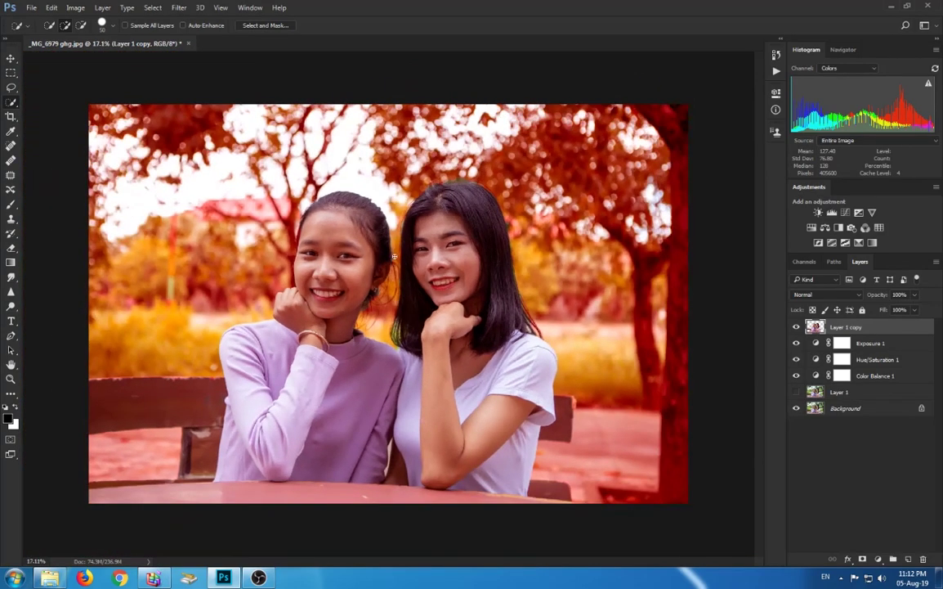
scroll(736, 343, "up", 1)
scroll(728, 337, "down", 1)
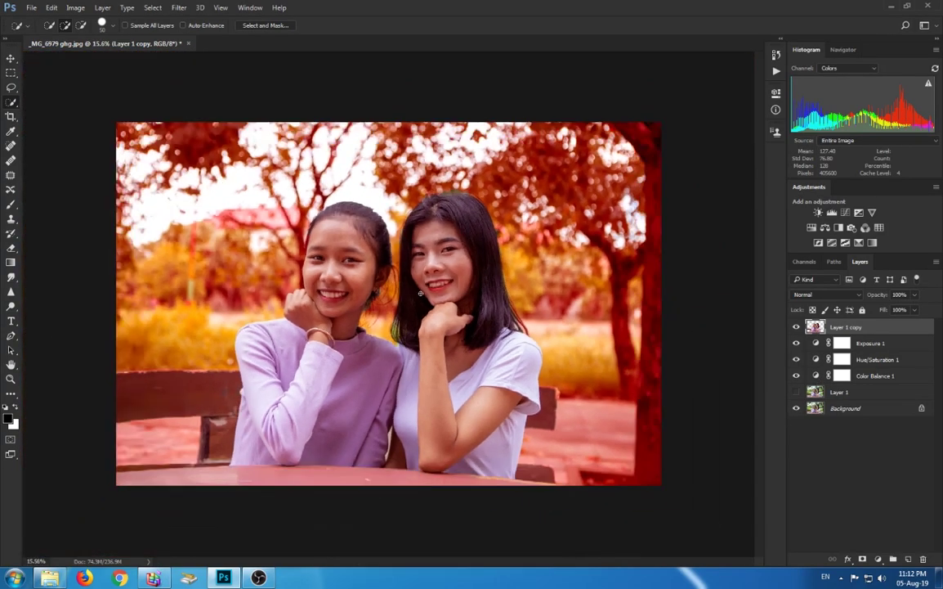
scroll(718, 329, "up", 1)
scroll(483, 335, "up", 3)
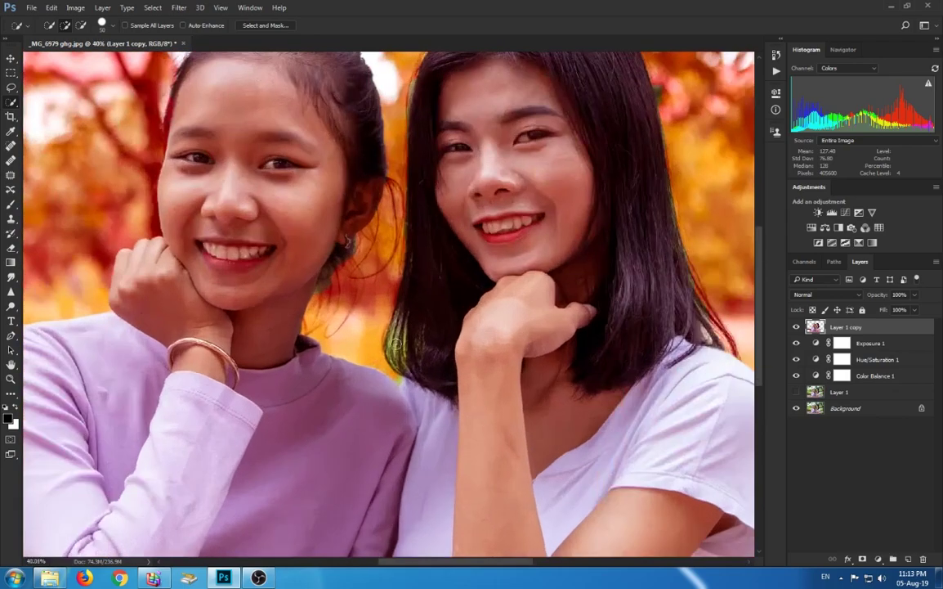
scroll(494, 323, "up", 1)
scroll(505, 311, "down", 1)
scroll(505, 312, "down", 3)
scroll(580, 312, "down", 2)
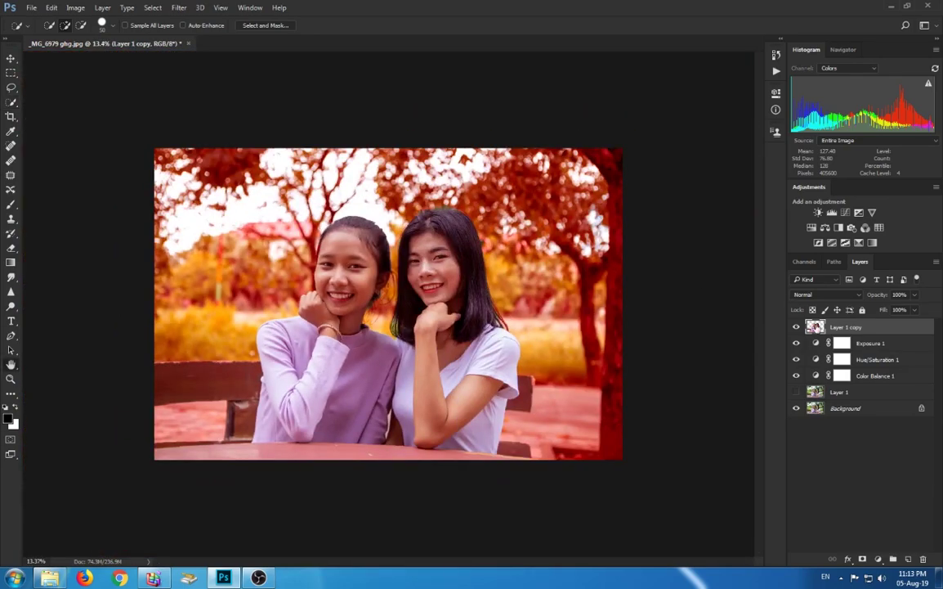
Step: Reopen Layer 1 copy's layer style and confirm it, keeping natural skin tones
double_click(891, 327)
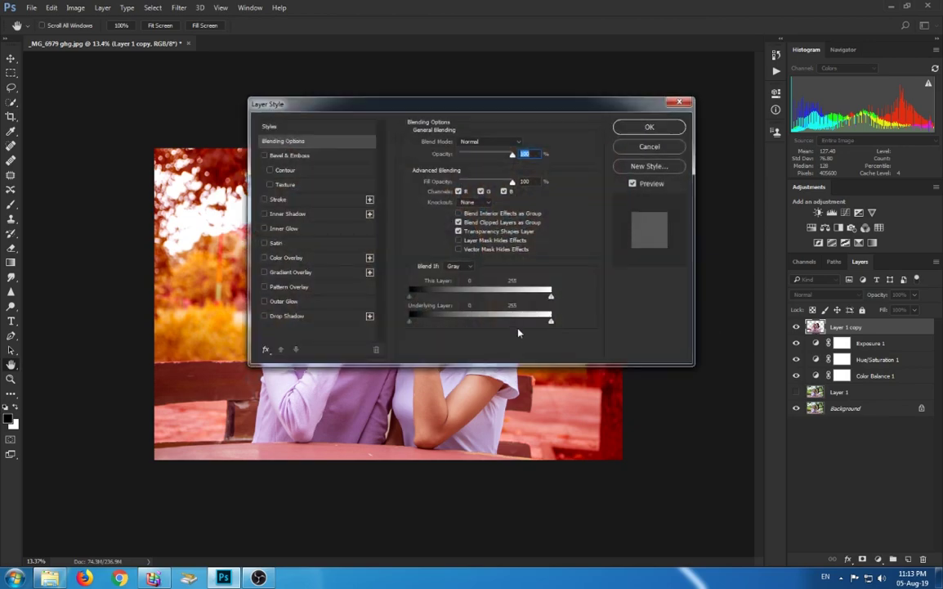
left_click(663, 128)
key("w")
scroll(380, 338, "up", 1)
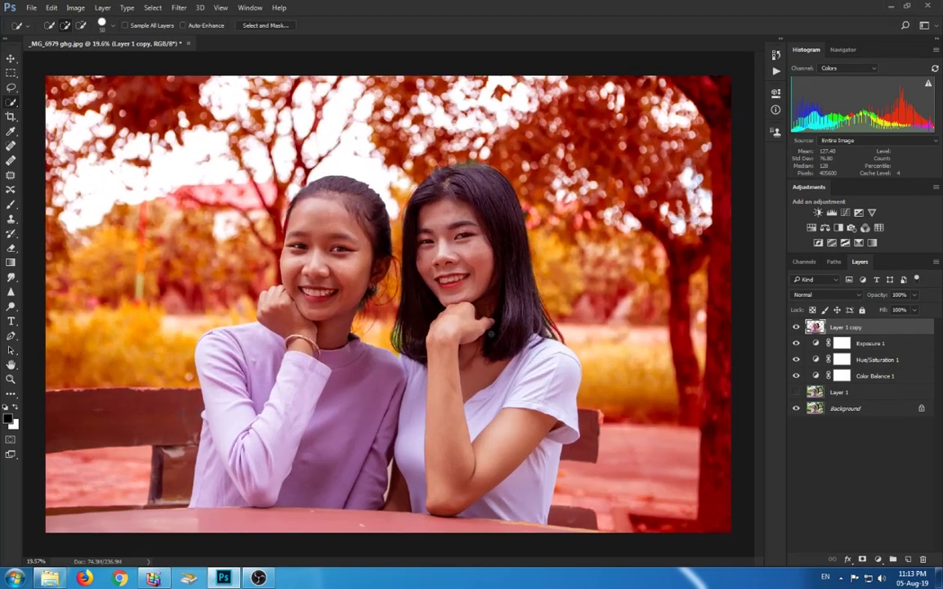
Step: Erase the green-tinted hair strands between the two girls on Layer 1 copy
key("e")
scroll(381, 355, "up", 1)
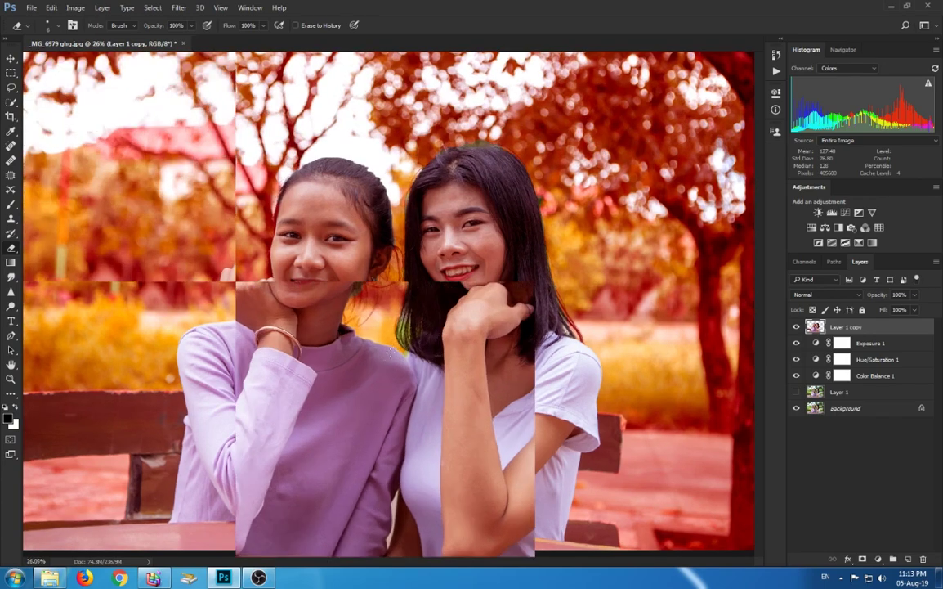
scroll(381, 355, "up", 2)
scroll(372, 266, "up", 2)
scroll(384, 278, "down", 1)
scroll(411, 304, "down", 2)
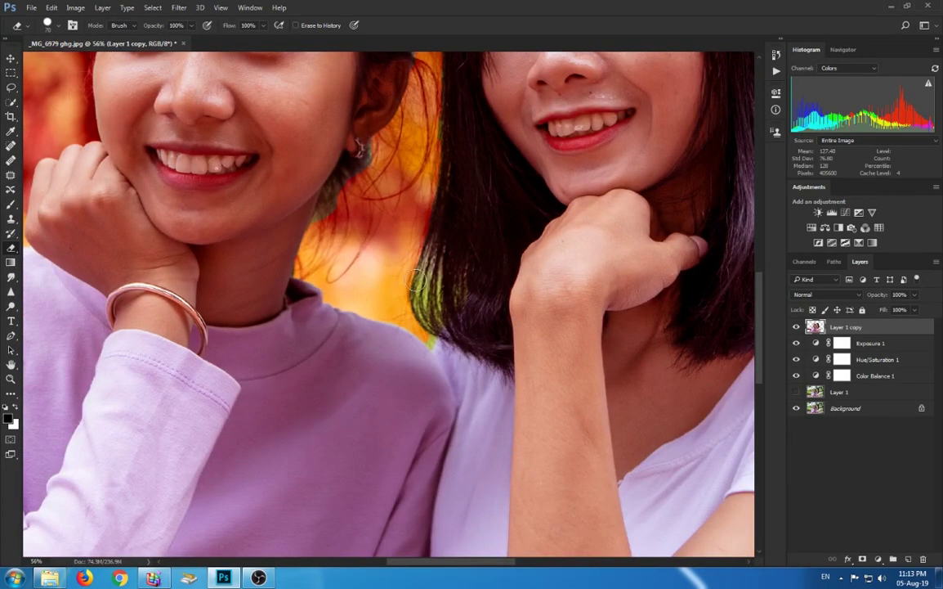
mouse_move(426, 289)
left_mouse_down()
mouse_move(413, 253)
mouse_move(410, 295)
left_mouse_up()
left_click_drag(430, 329, 433, 343)
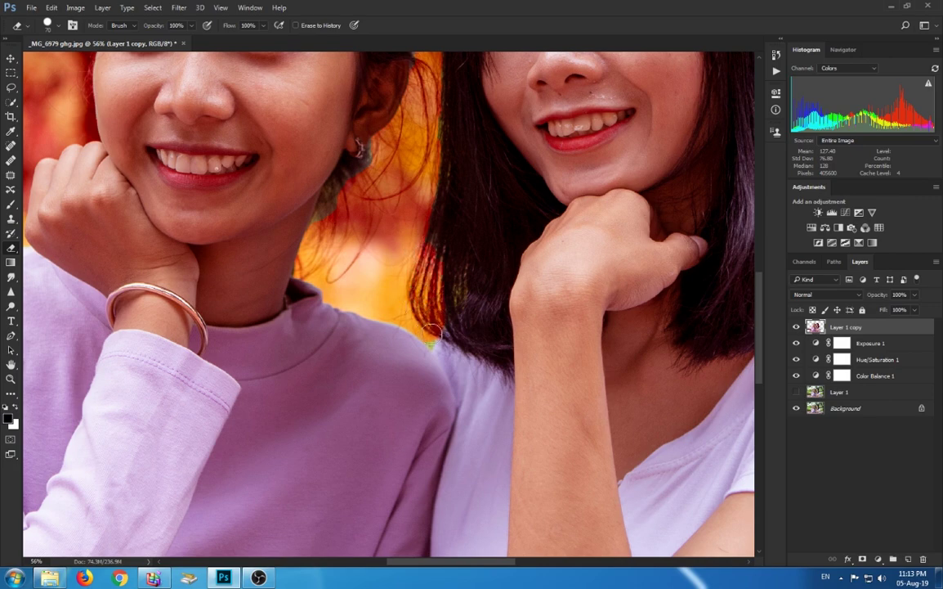
scroll(420, 217, "down", 10)
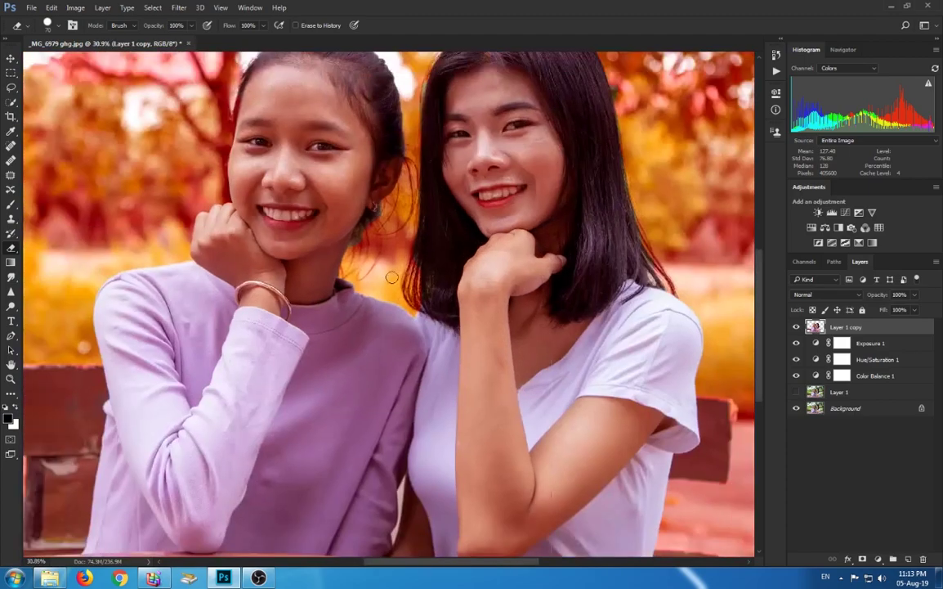
scroll(357, 319, "up", 2)
scroll(357, 319, "up", 3)
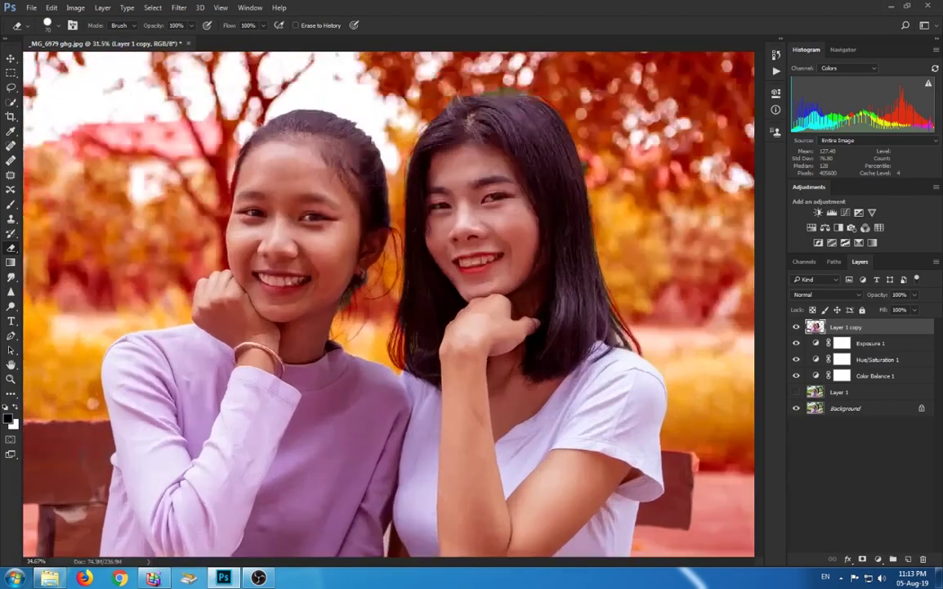
scroll(357, 319, "up", 2)
scroll(357, 319, "up", 2)
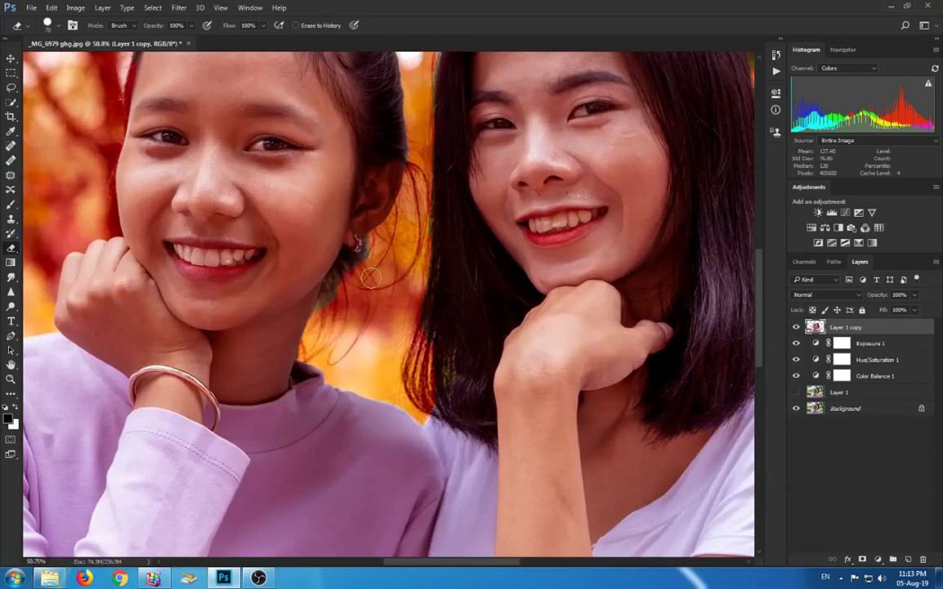
scroll(360, 274, "down", 2)
scroll(357, 269, "up", 1)
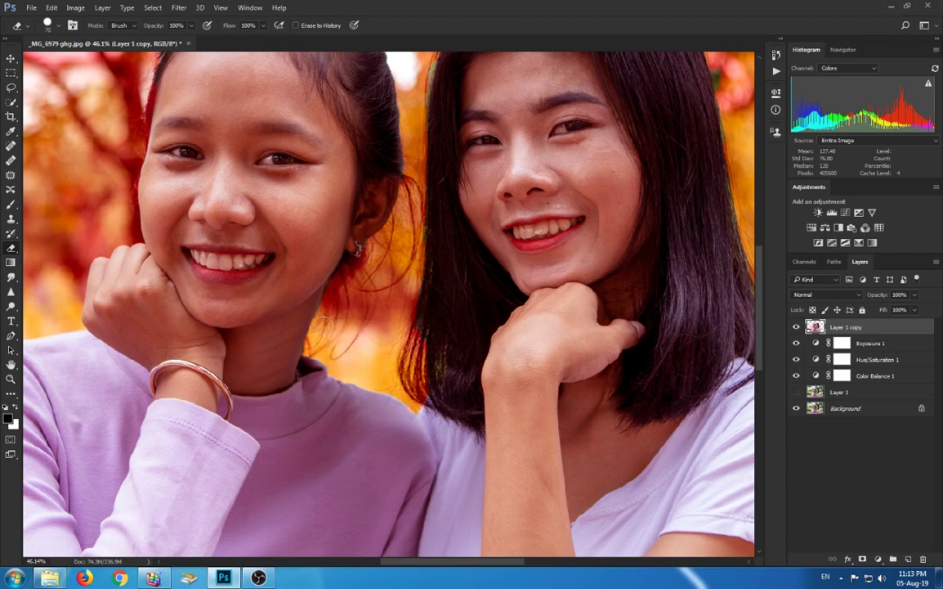
Step: Erase the greenish fringe atop and along the right girl's hair outline
key("ctrl+0")
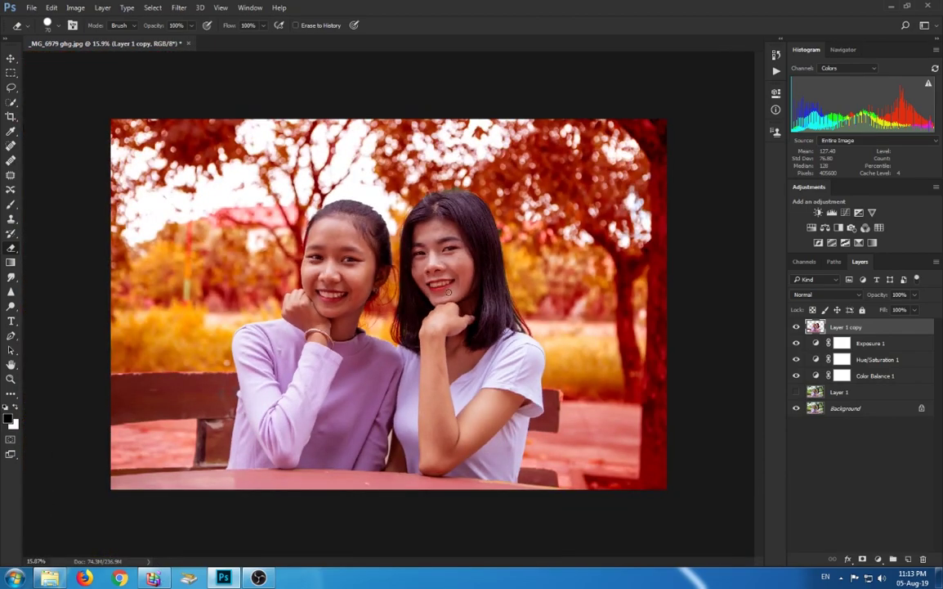
scroll(449, 291, "down", 2)
scroll(449, 291, "up", 1)
scroll(449, 291, "down", 2)
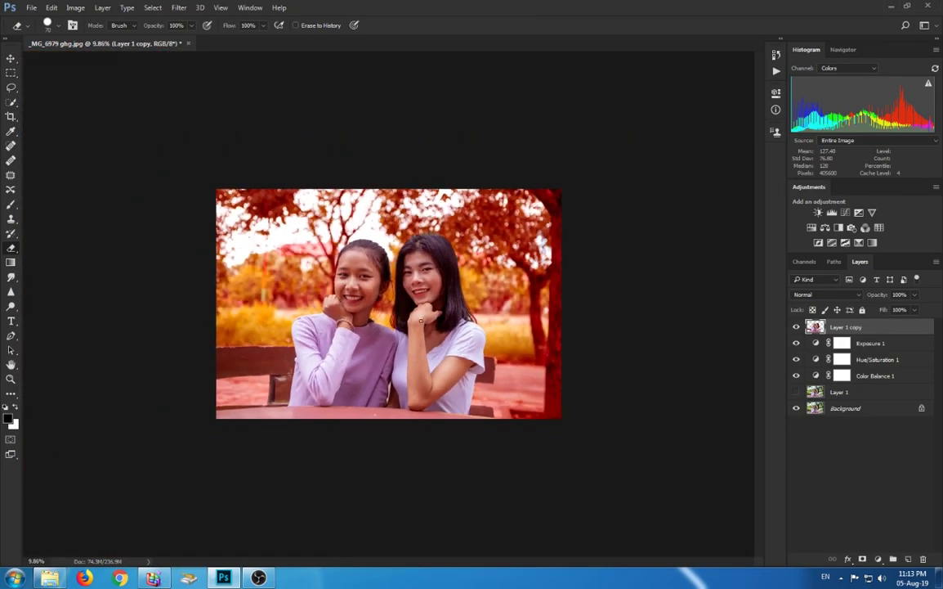
scroll(420, 321, "up", 2)
scroll(401, 286, "up", 1)
scroll(376, 208, "up", 2)
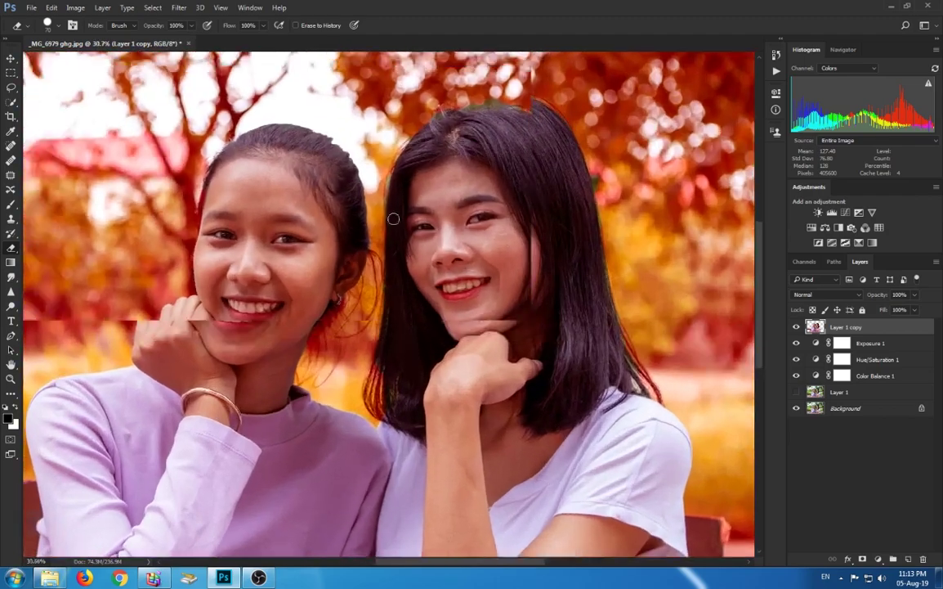
scroll(393, 219, "down", 3)
scroll(399, 223, "up", 2)
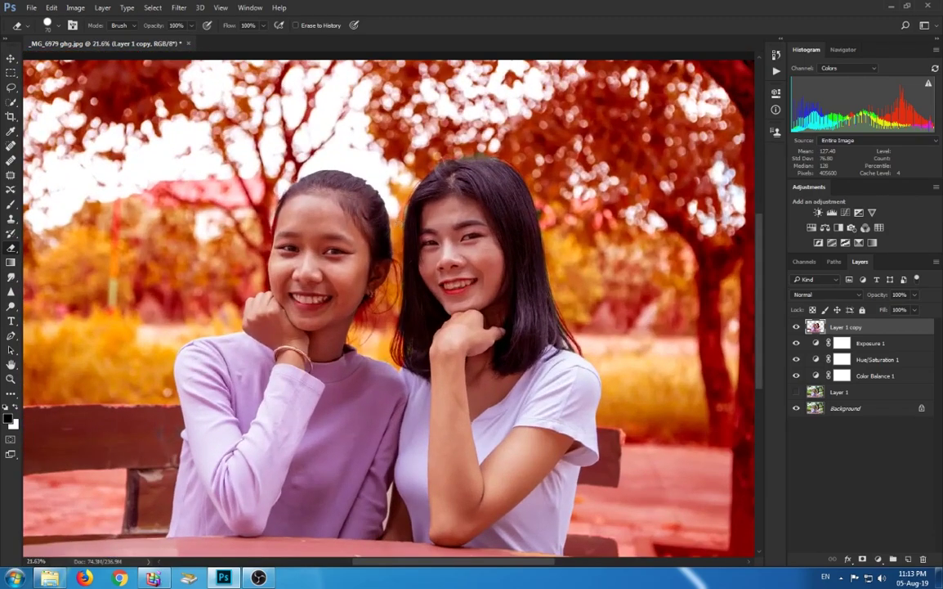
scroll(399, 223, "down", 2)
scroll(327, 266, "up", 1)
scroll(328, 265, "up", 2)
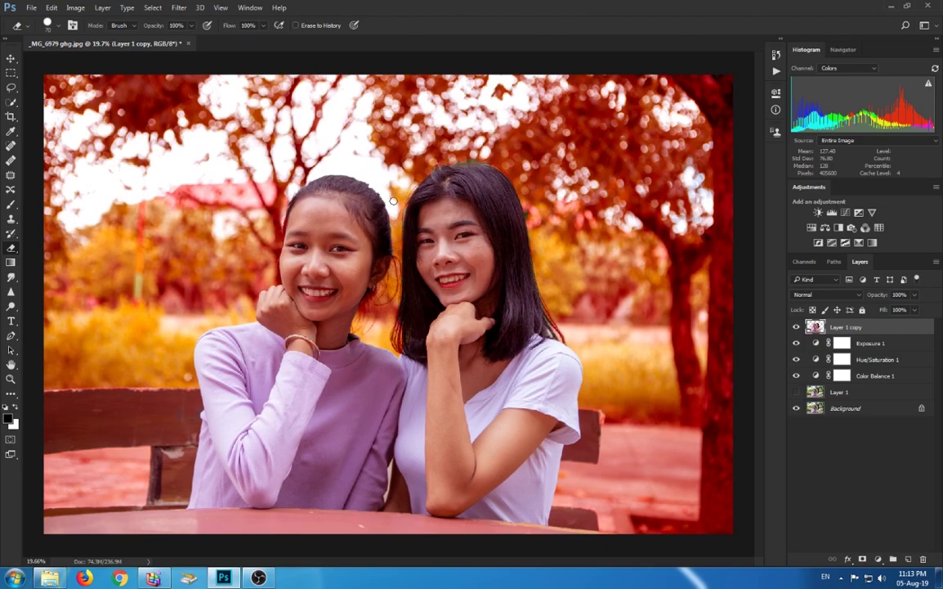
scroll(396, 202, "down", 1)
scroll(395, 203, "up", 1)
scroll(469, 151, "up", 2)
scroll(469, 153, "up", 4)
scroll(469, 152, "up", 3)
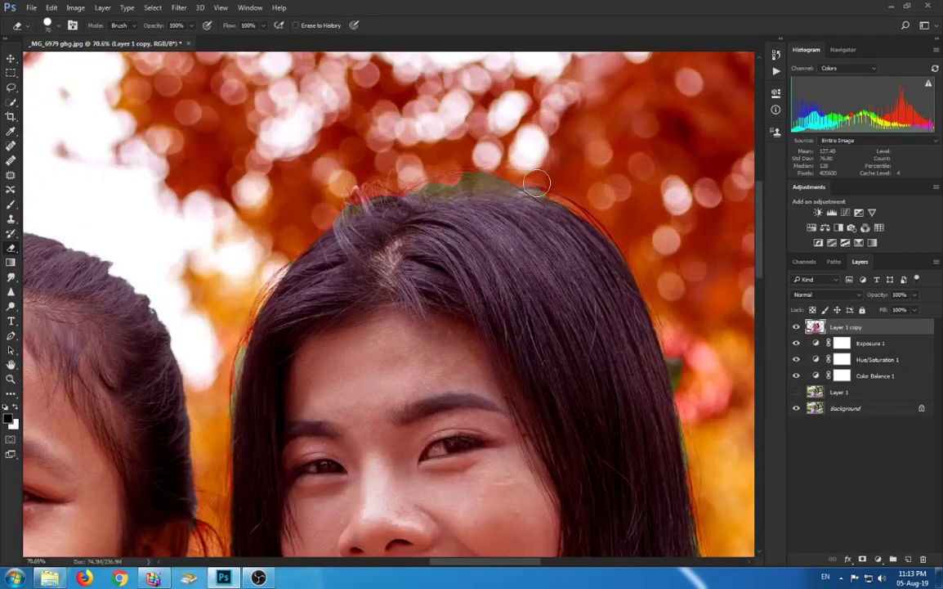
mouse_move(531, 183)
left_mouse_down()
mouse_move(376, 171)
mouse_move(433, 170)
mouse_move(543, 189)
left_mouse_up()
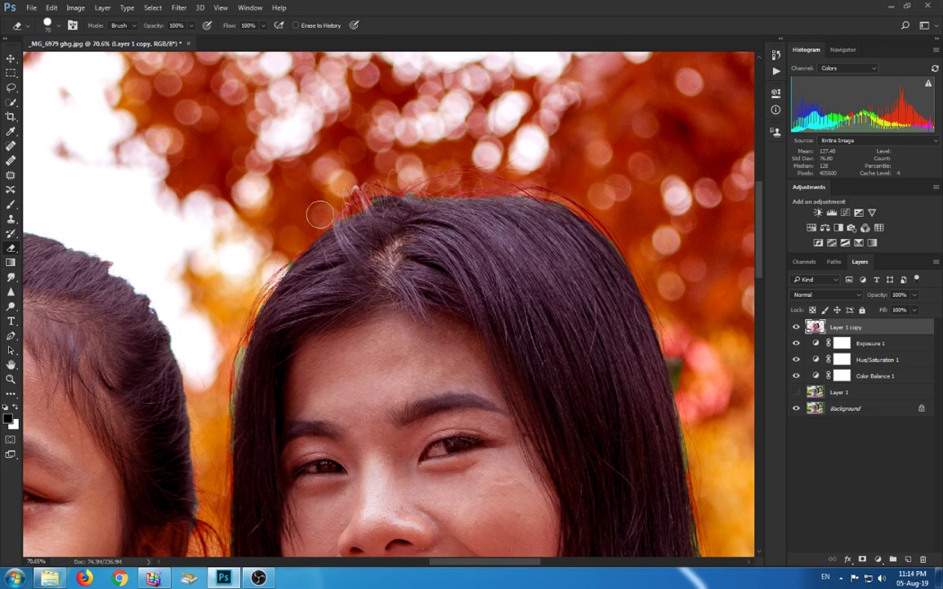
left_click_drag(384, 185, 258, 328)
scroll(219, 396, "down", 2)
scroll(327, 343, "down", 4)
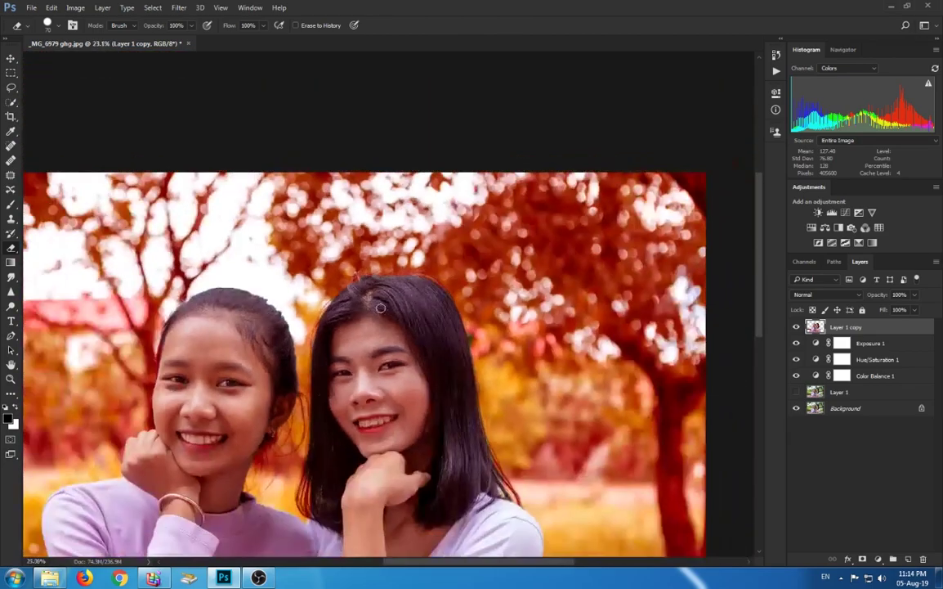
scroll(387, 304, "down", 3)
scroll(425, 270, "up", 4)
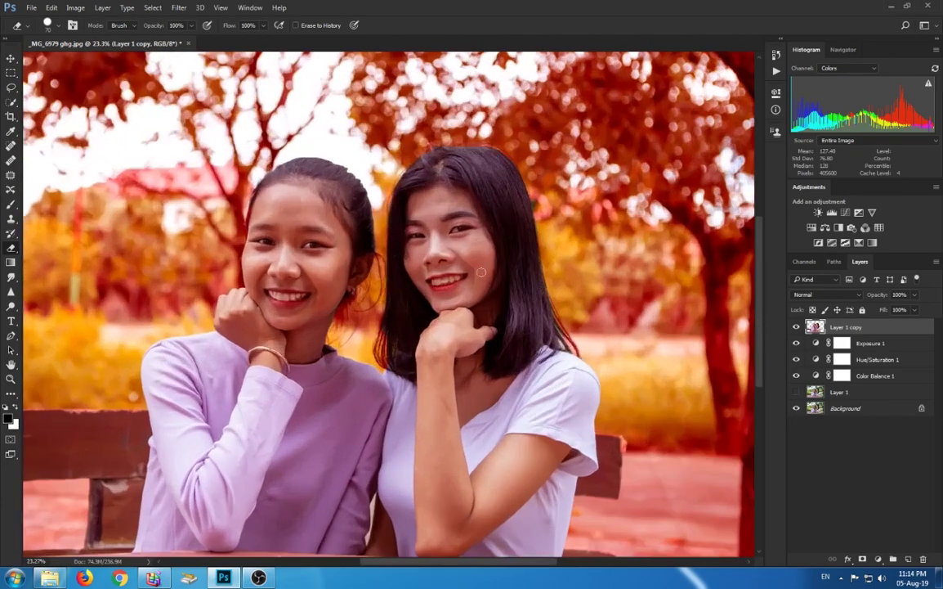
scroll(458, 253, "down", 2)
scroll(458, 254, "up", 2)
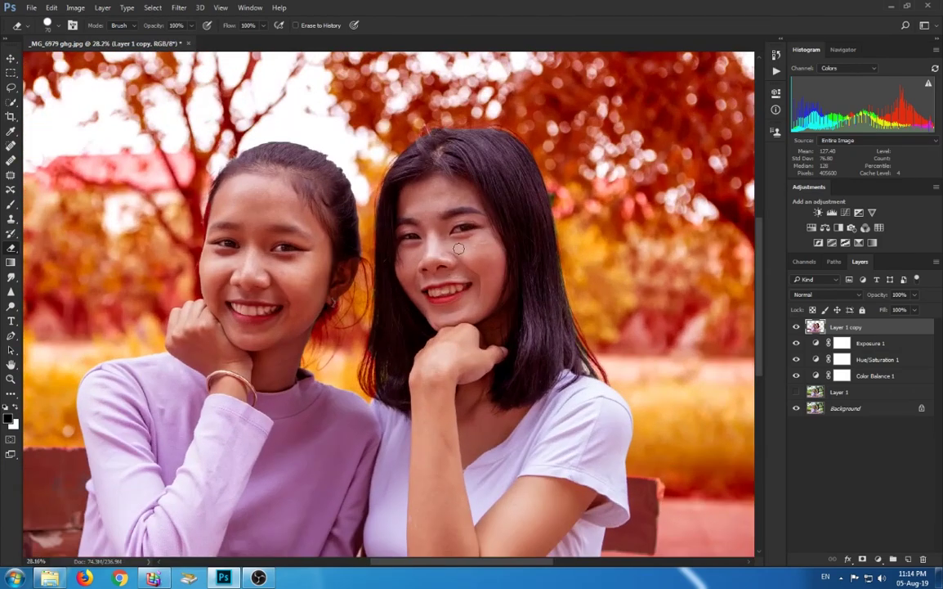
Step: Apply a Color Balance to Layer 1 copy, nudging midtones toward red (+5)
key("ctrl+b")
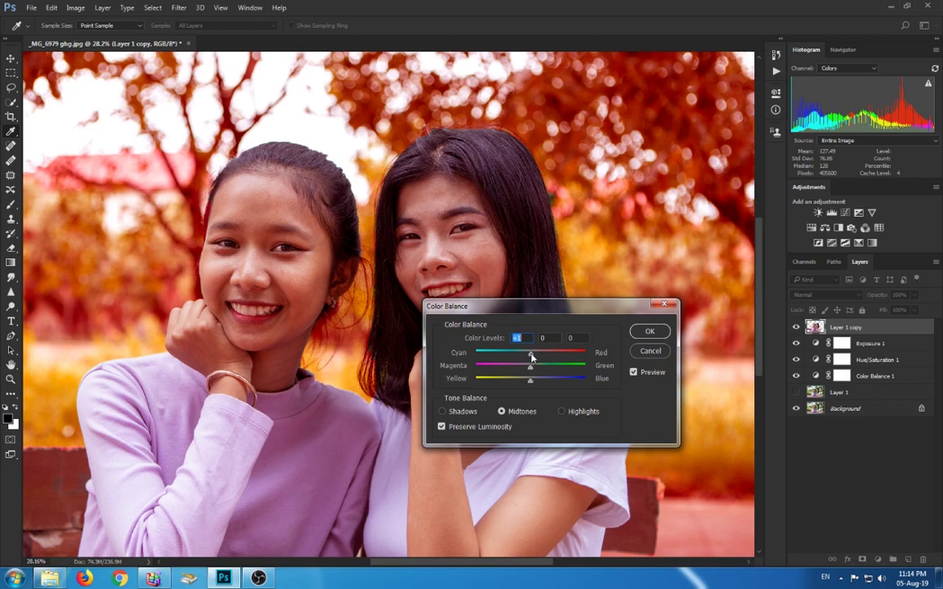
mouse_move(531, 356)
left_mouse_down()
mouse_move(539, 369)
mouse_move(530, 369)
left_mouse_up()
key("Return")
key("e")
scroll(348, 243, "down", 3)
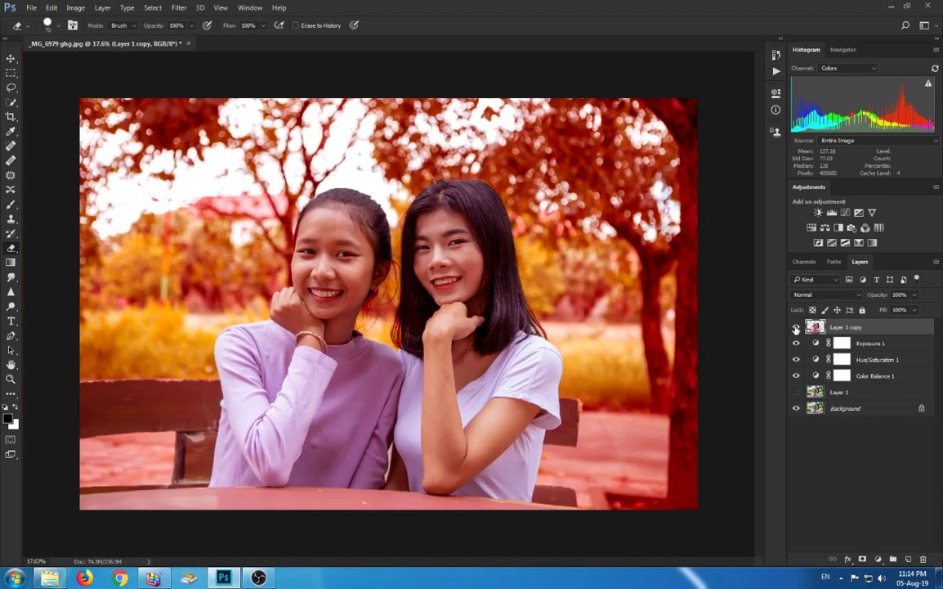
Step: Show Layer 1, then toggle Layer 1 copy off and back on to compare
left_click(797, 391)
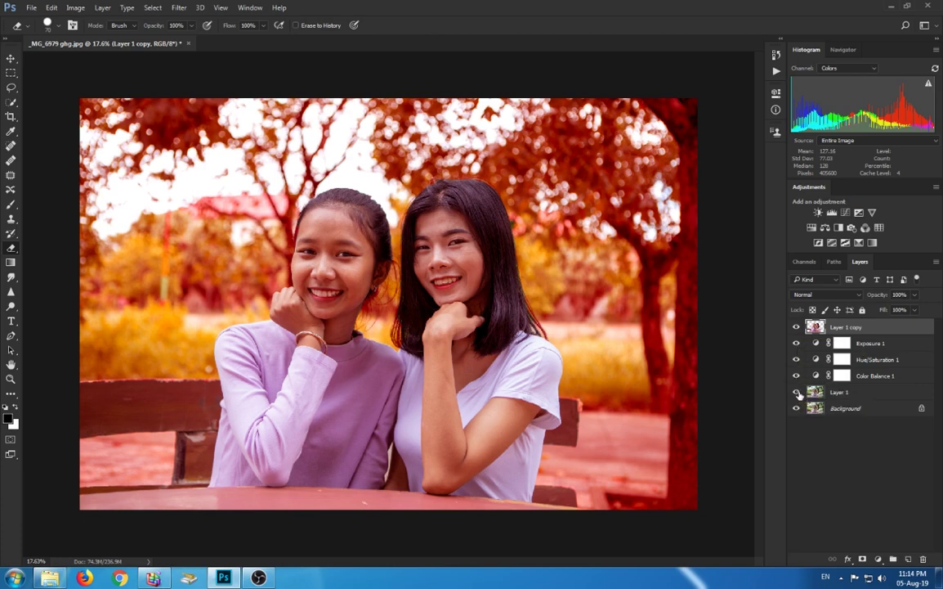
left_click(797, 327)
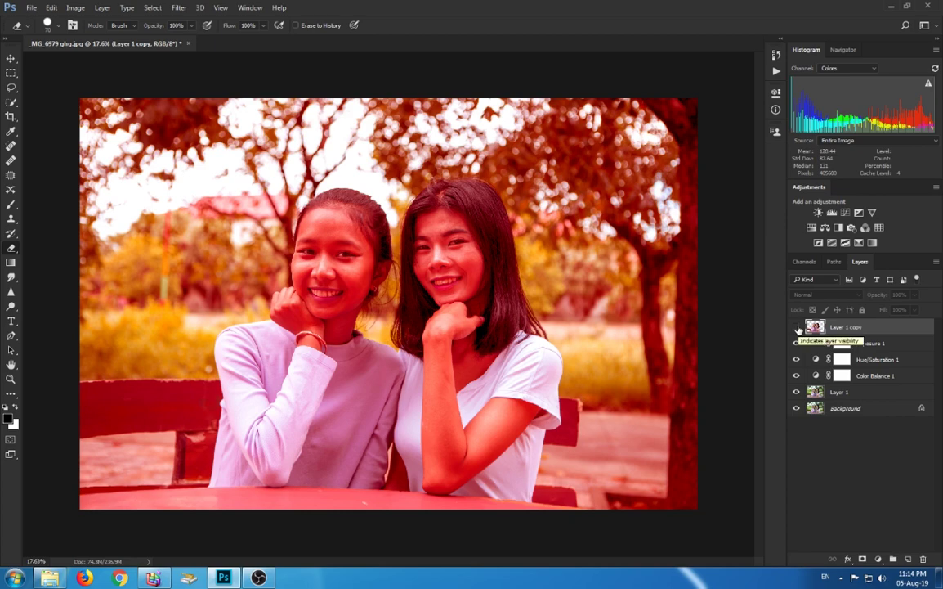
left_click(797, 327)
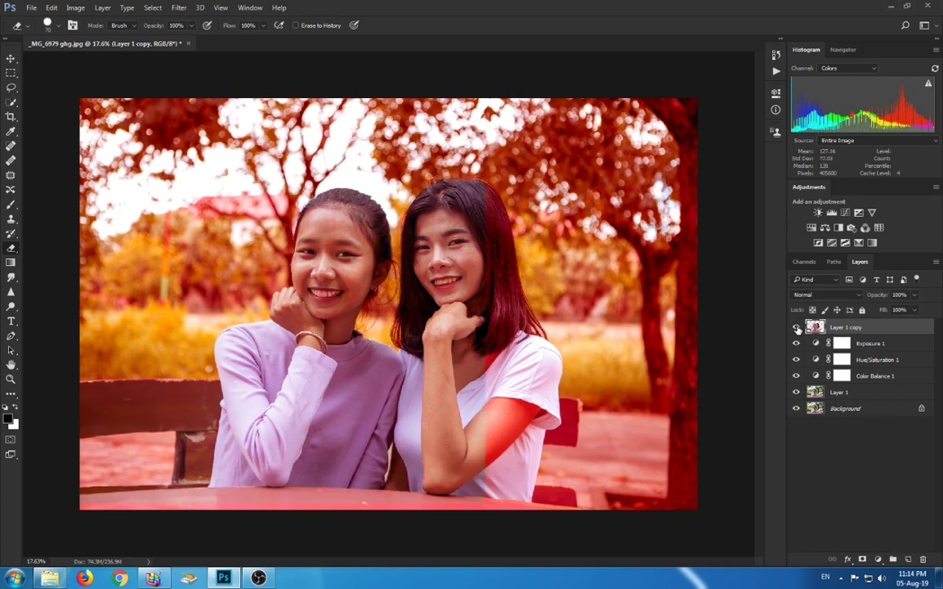
scroll(335, 168, "down", 3)
scroll(337, 176, "up", 3)
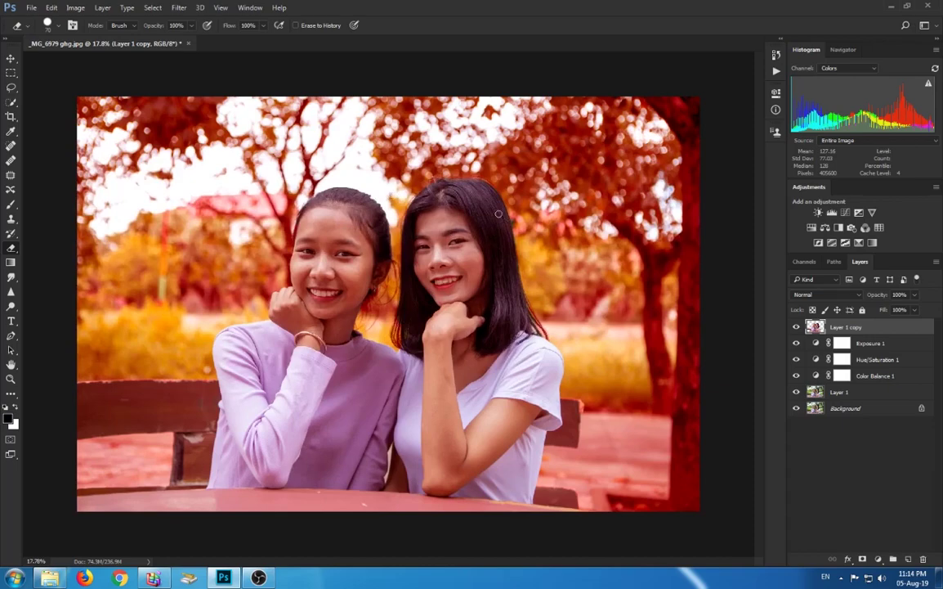
scroll(481, 206, "down", 2)
scroll(481, 206, "down", 1)
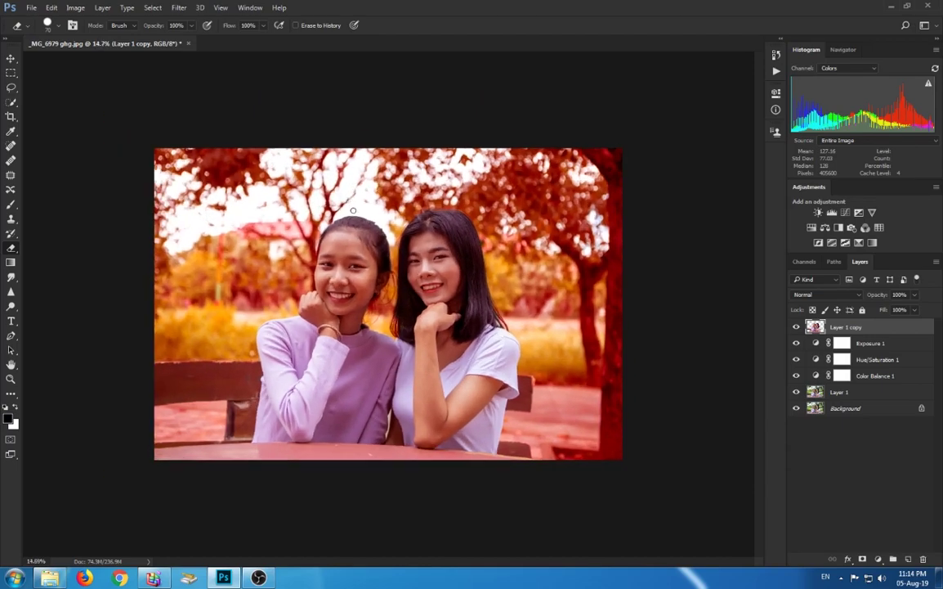
scroll(507, 245, "up", 2)
scroll(539, 286, "down", 1)
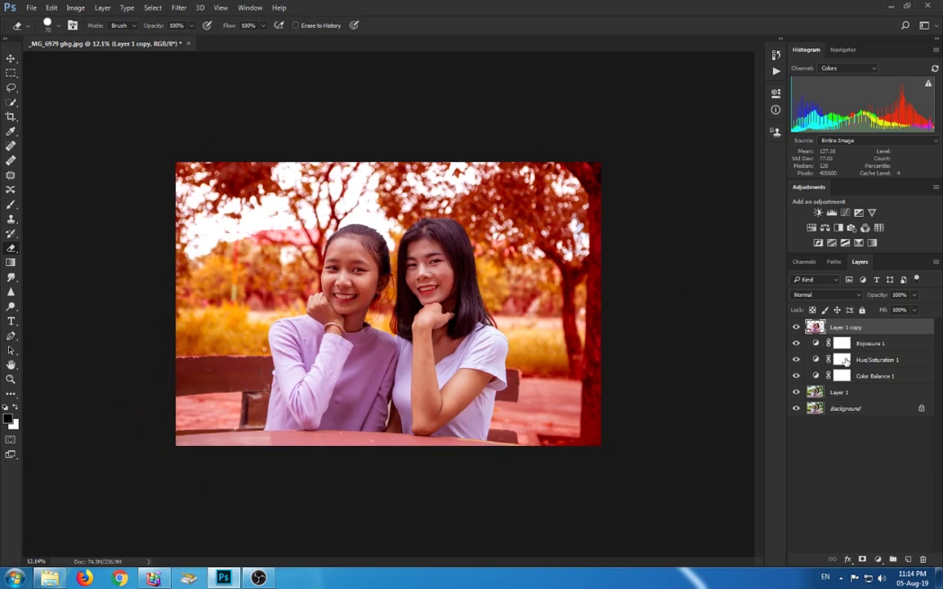
Step: Retune Color Balance 1 midtones to +81, −59, −45 for a pinker magenta-red background
double_click(845, 359)
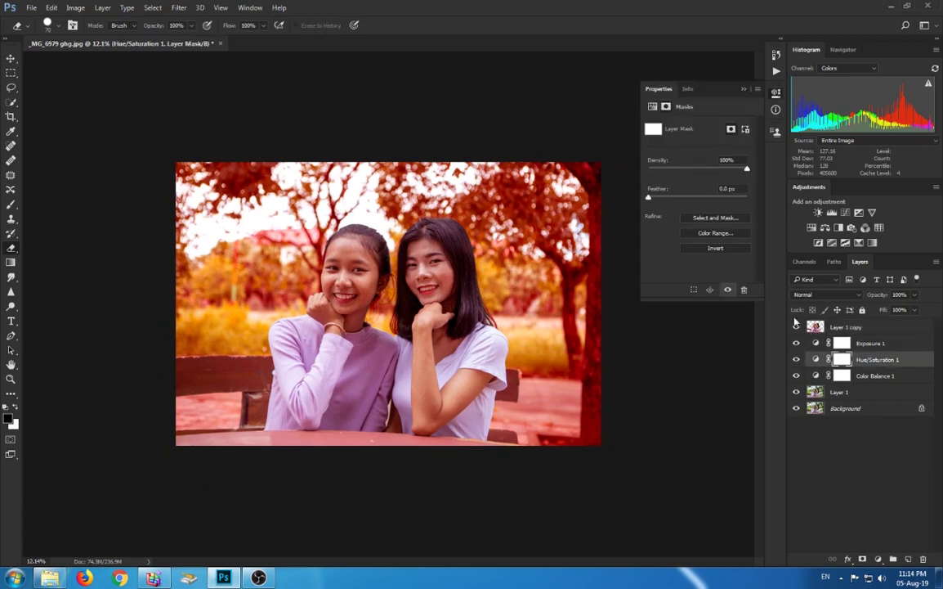
left_click(815, 359)
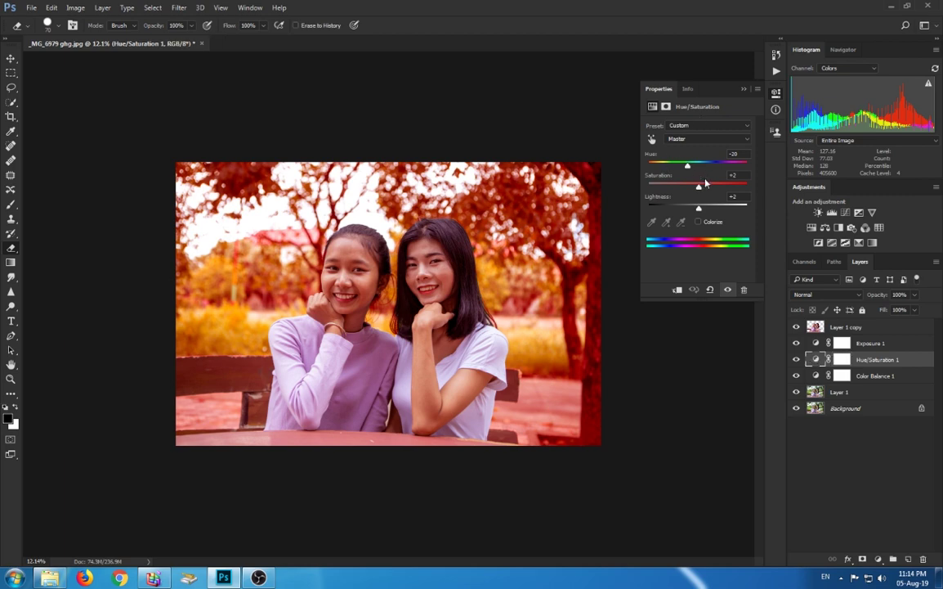
left_click(816, 376)
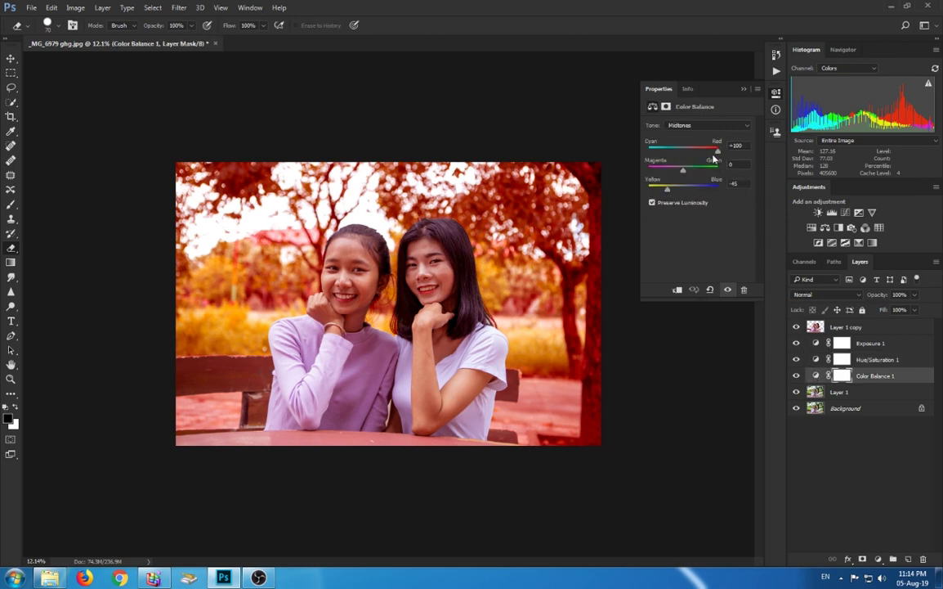
left_click_drag(716, 151, 673, 177)
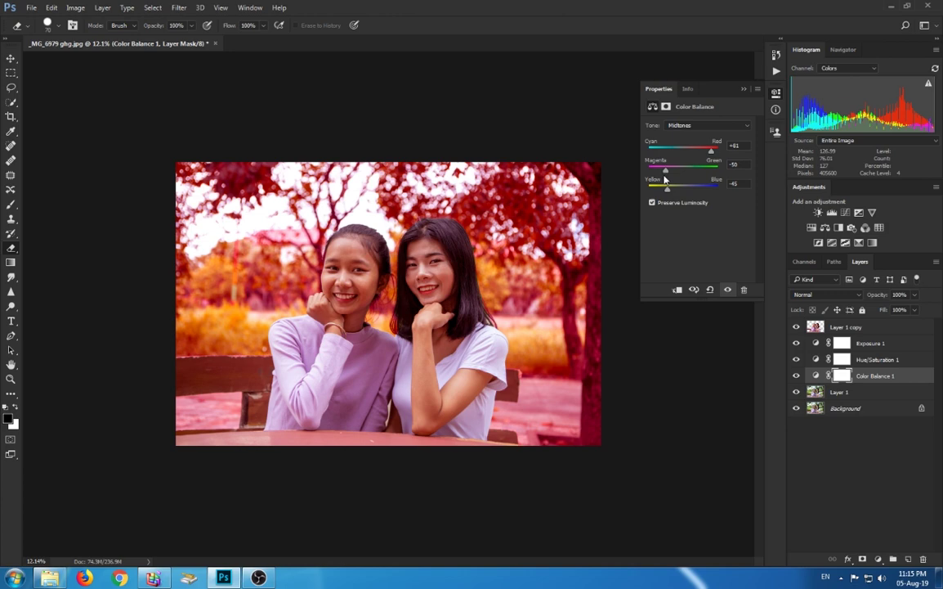
left_click(744, 89)
Step: Select Layer 1 copy in the Layers panel and zoom around to inspect the photo
scroll(356, 217, "up", 5)
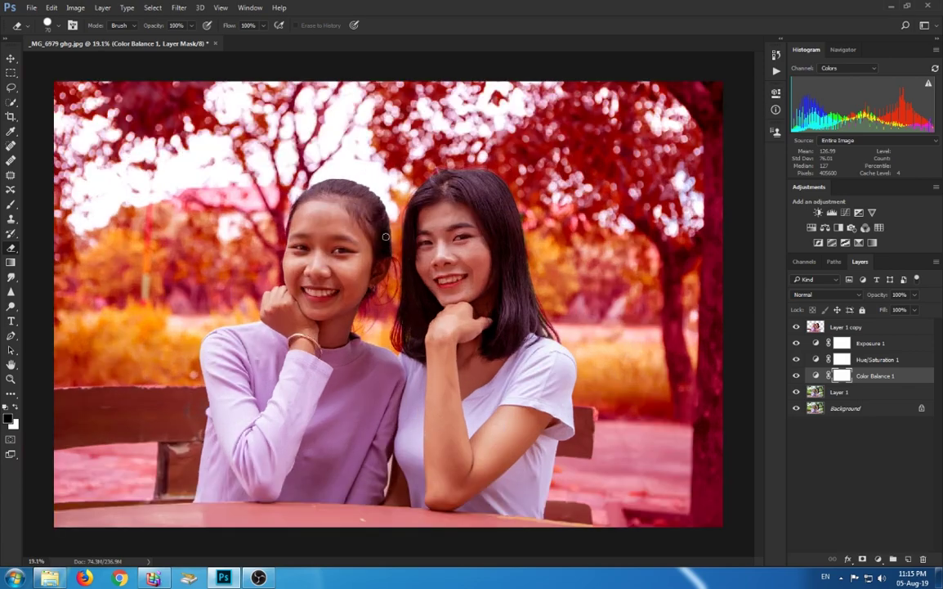
scroll(415, 230, "down", 2)
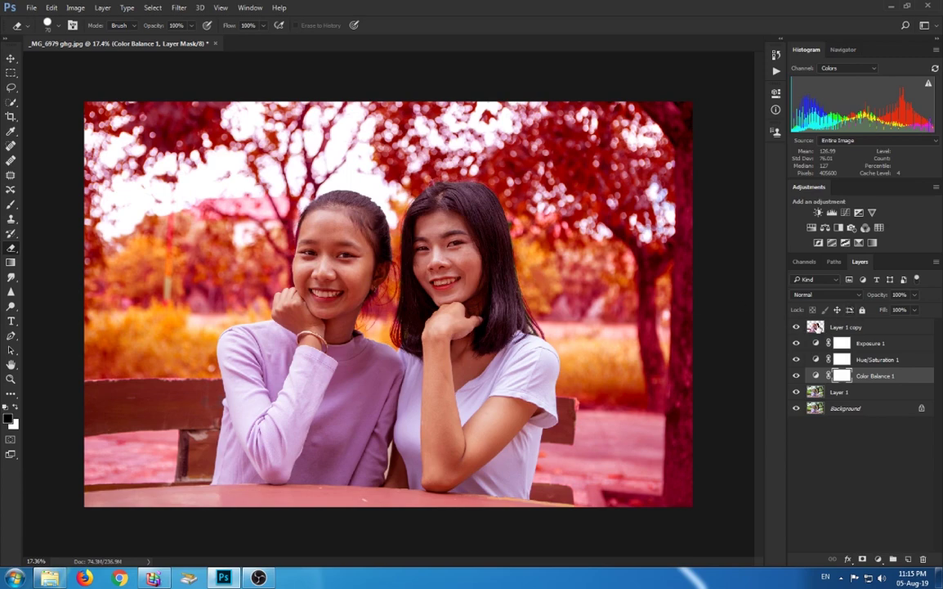
left_click(842, 327)
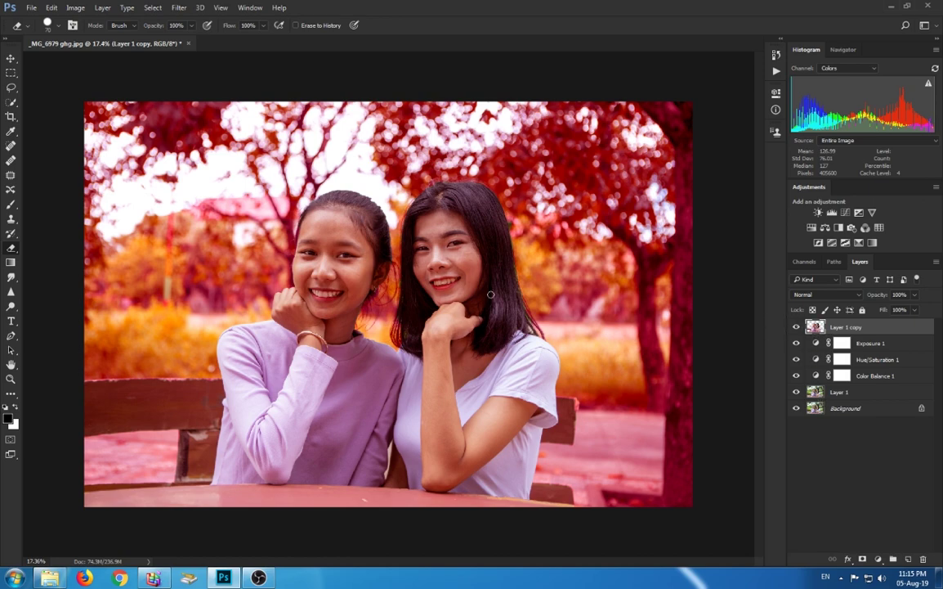
scroll(442, 265, "down", 3)
scroll(405, 269, "up", 3)
scroll(405, 268, "up", 1)
scroll(405, 268, "up", 1)
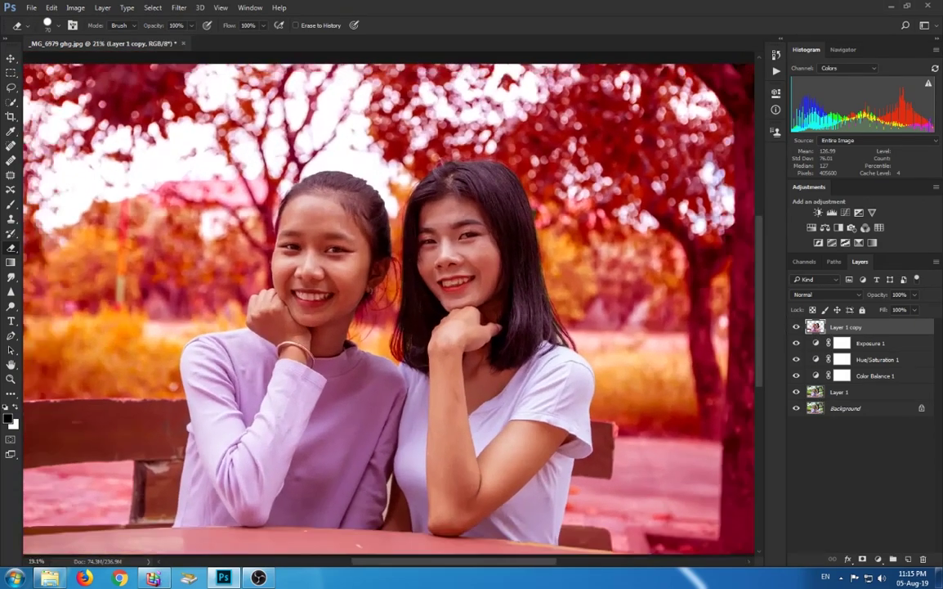
scroll(406, 268, "down", 2)
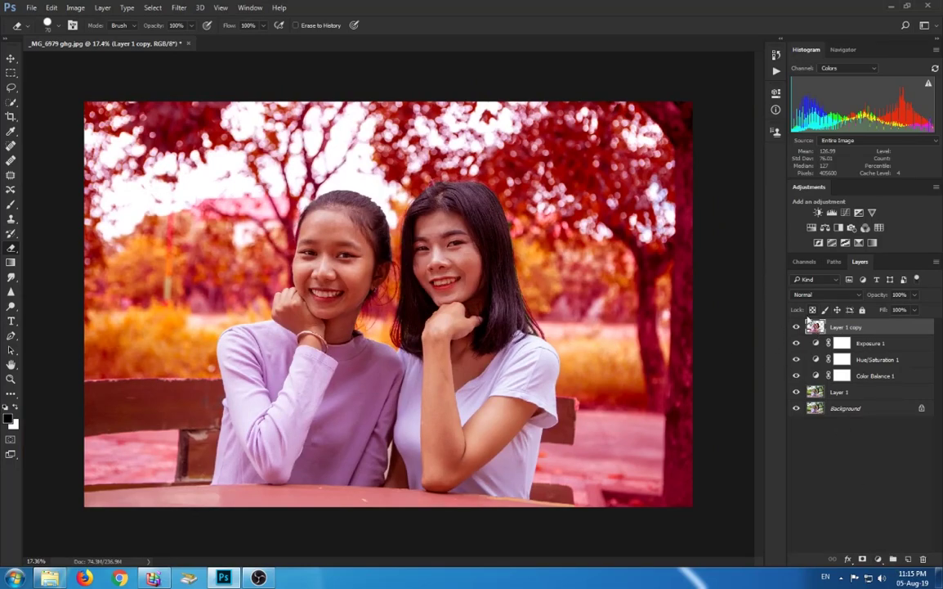
scroll(385, 299, "down", 2)
scroll(385, 299, "up", 4)
scroll(384, 278, "down", 2)
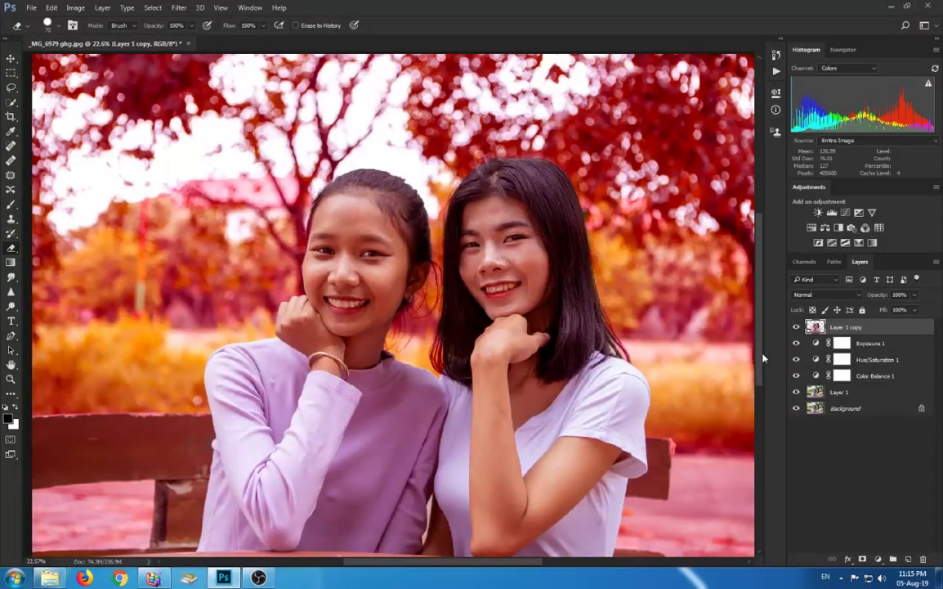
scroll(736, 335, "down", 2)
scroll(769, 360, "up", 1)
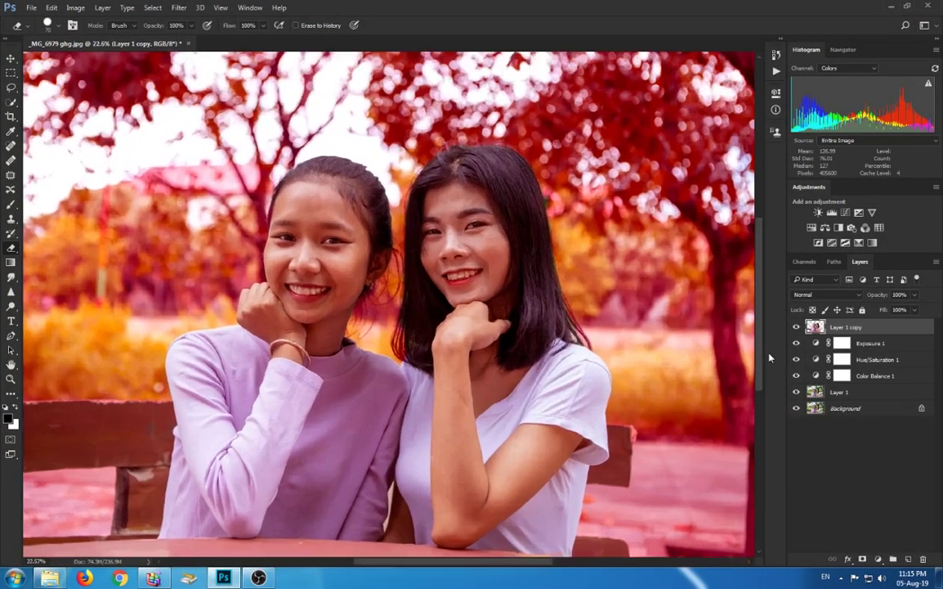
Step: Add a Levels adjustment layer with midtones 0.89 and white point 244
left_click(878, 559)
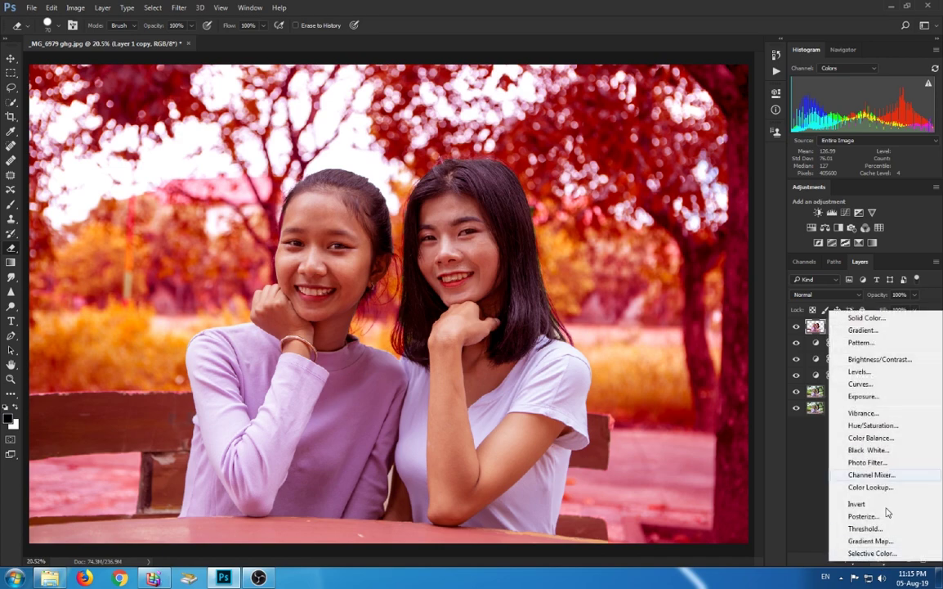
left_click(865, 371)
scroll(552, 200, "down", 3)
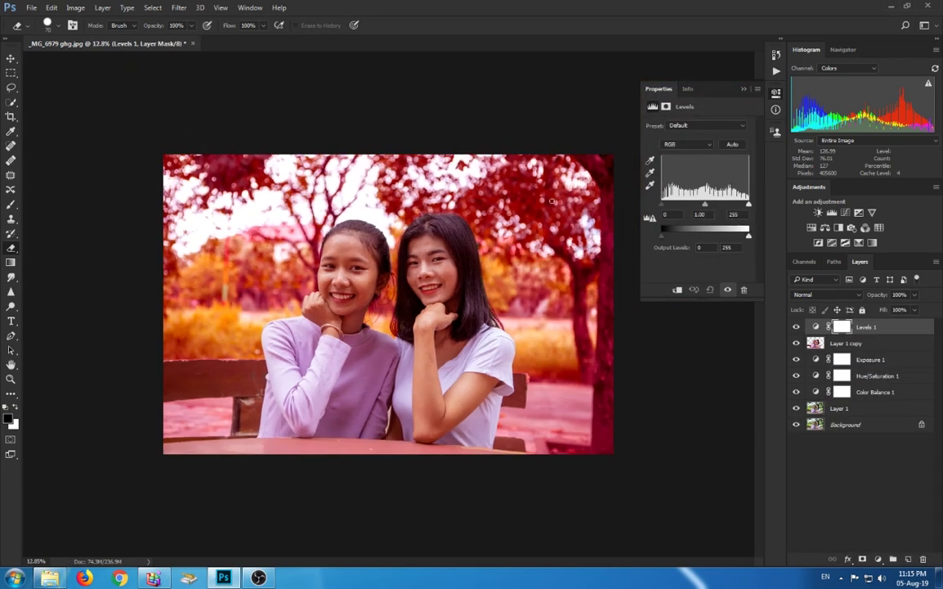
scroll(760, 204, "up", 2)
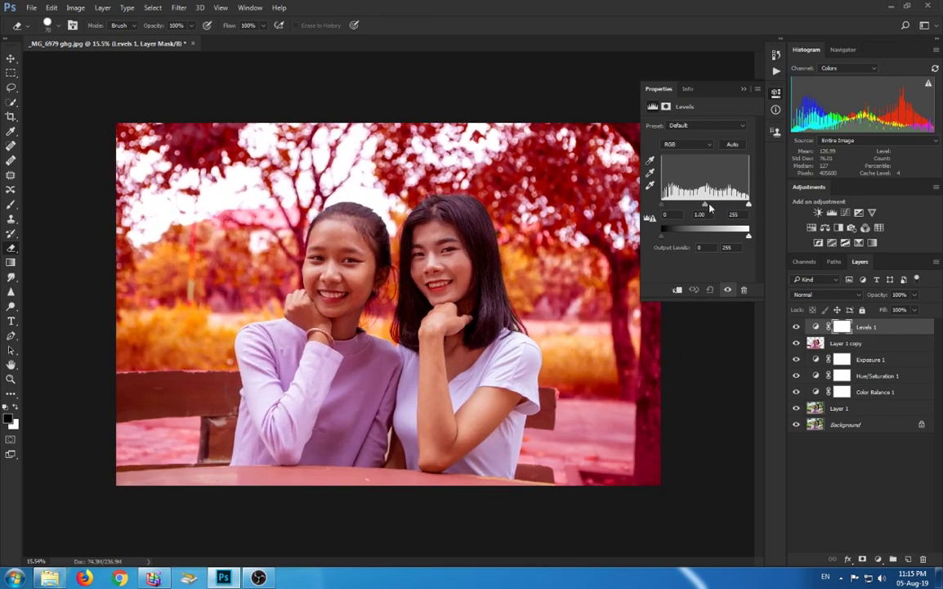
left_click_drag(706, 209, 707, 209)
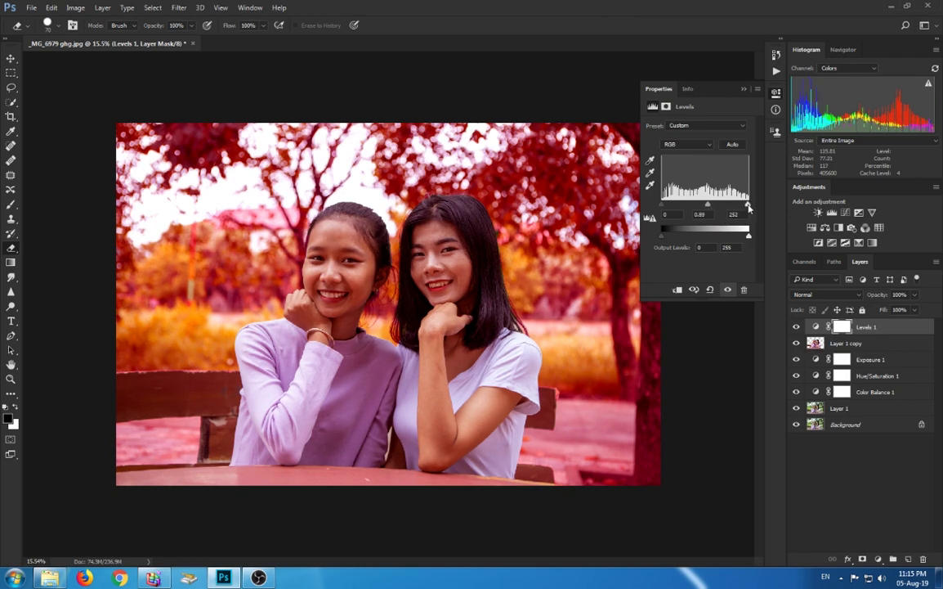
left_click_drag(747, 205, 751, 241)
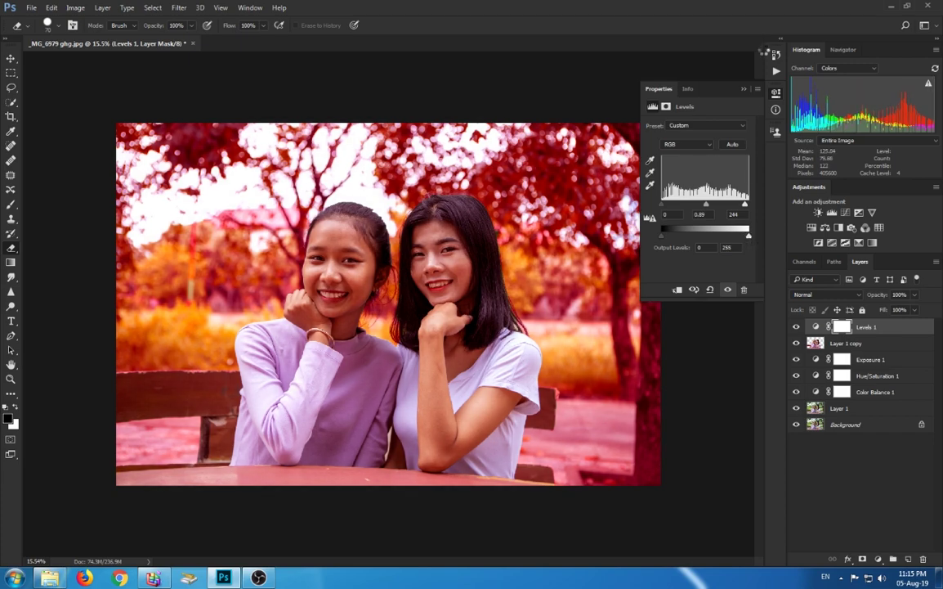
left_click(744, 88)
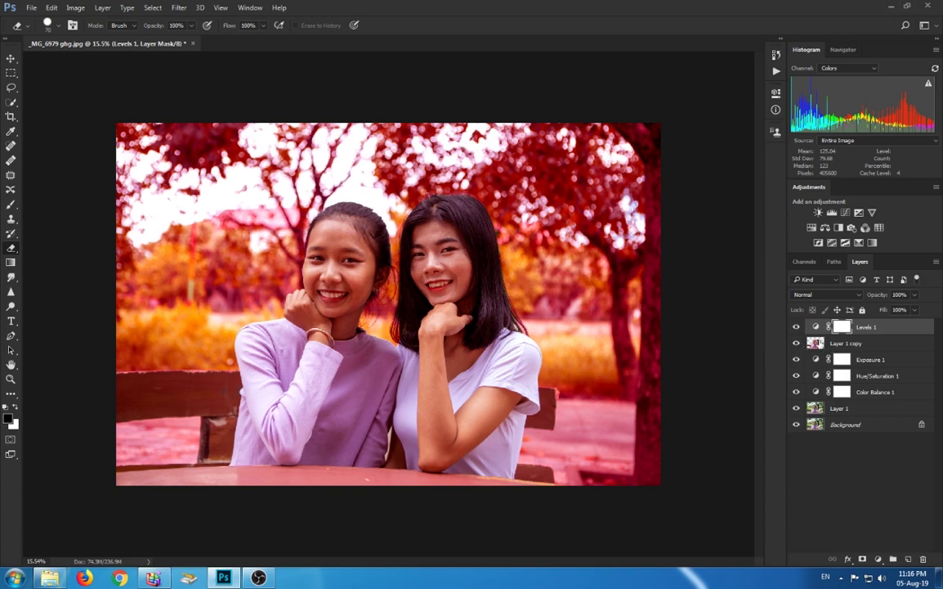
left_click(823, 347)
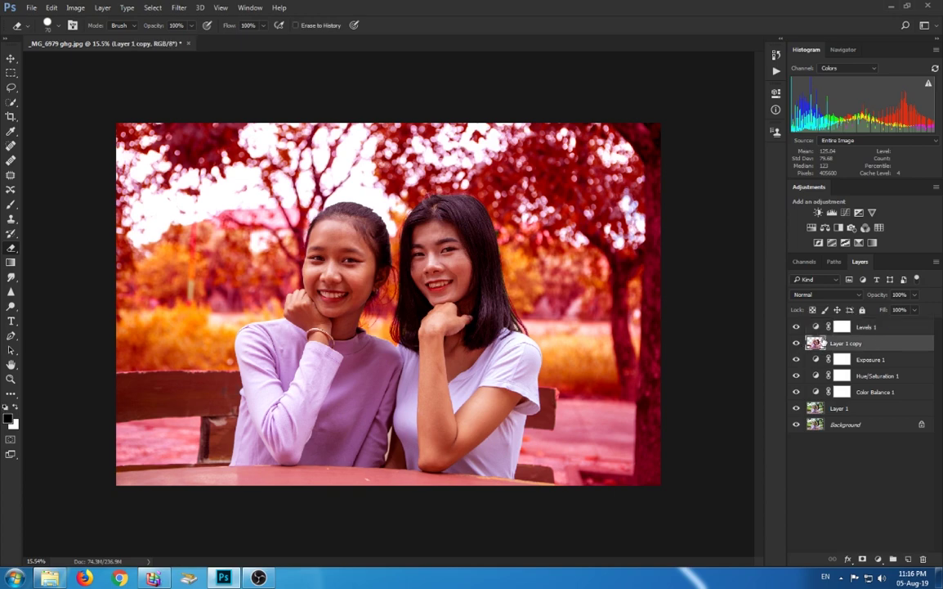
scroll(414, 263, "up", 3)
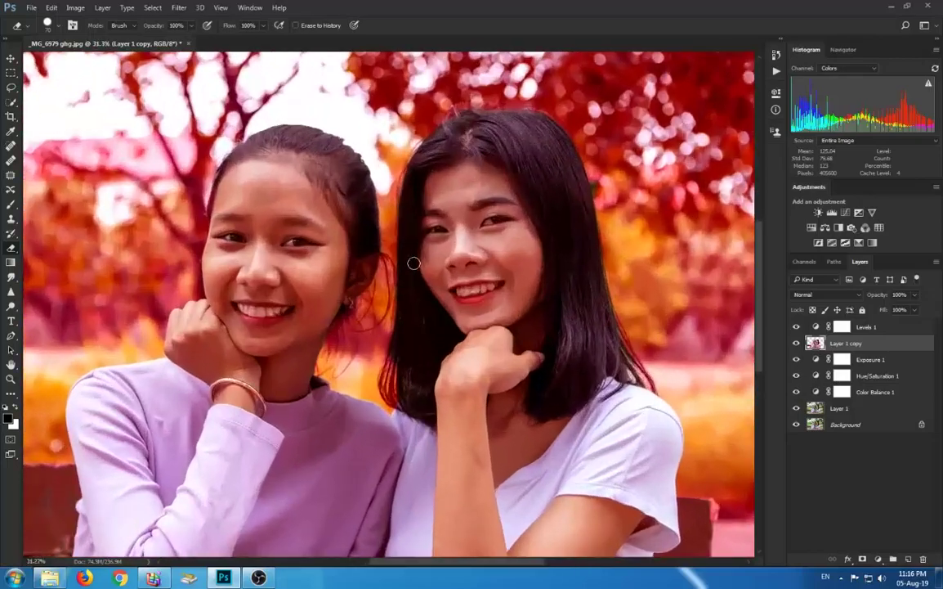
scroll(414, 263, "down", 3)
scroll(413, 261, "up", 2)
scroll(414, 261, "down", 2)
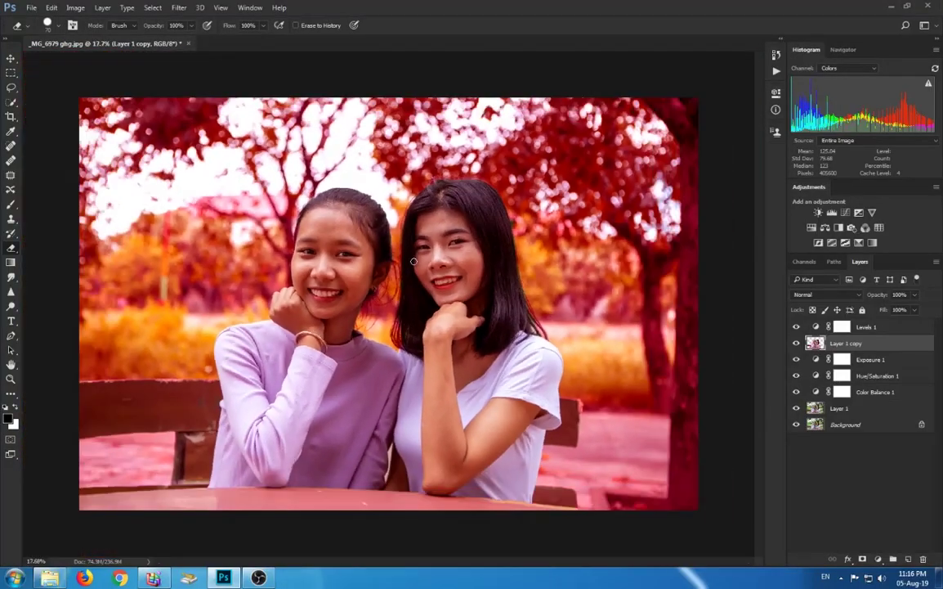
scroll(413, 262, "down", 1)
scroll(414, 261, "up", 1)
scroll(413, 261, "up", 1)
scroll(393, 260, "down", 1)
scroll(393, 260, "up", 2)
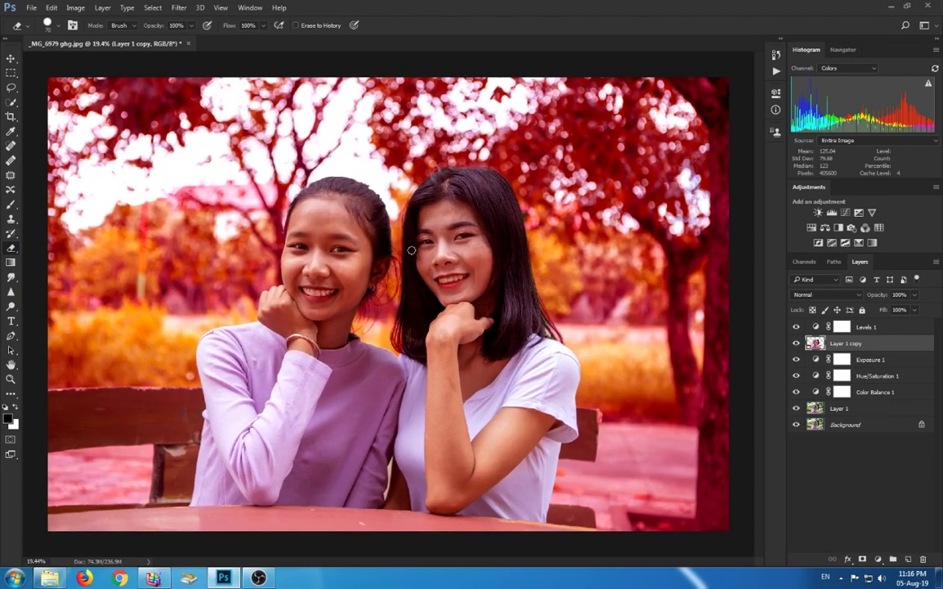
scroll(412, 250, "down", 2)
scroll(414, 251, "up", 1)
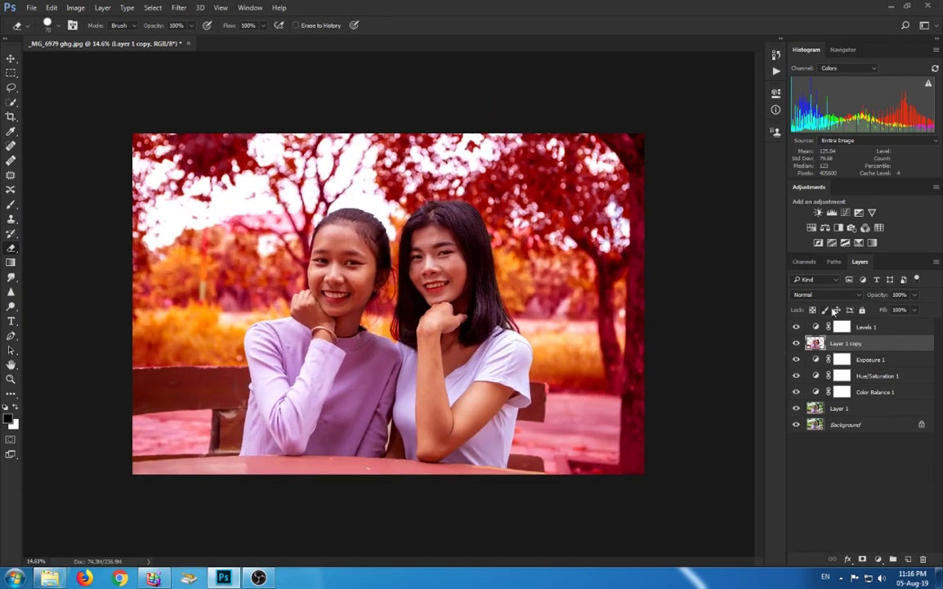
left_click(899, 326)
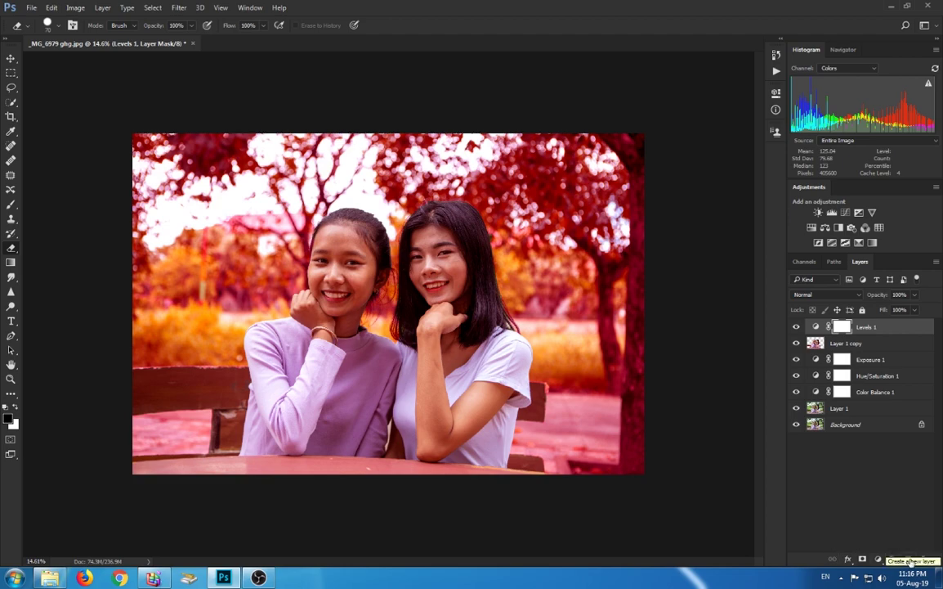
Step: Add Layer 2 and Layer 3 above Levels 1 and select Layer 2
left_click(910, 561)
left_click(909, 560)
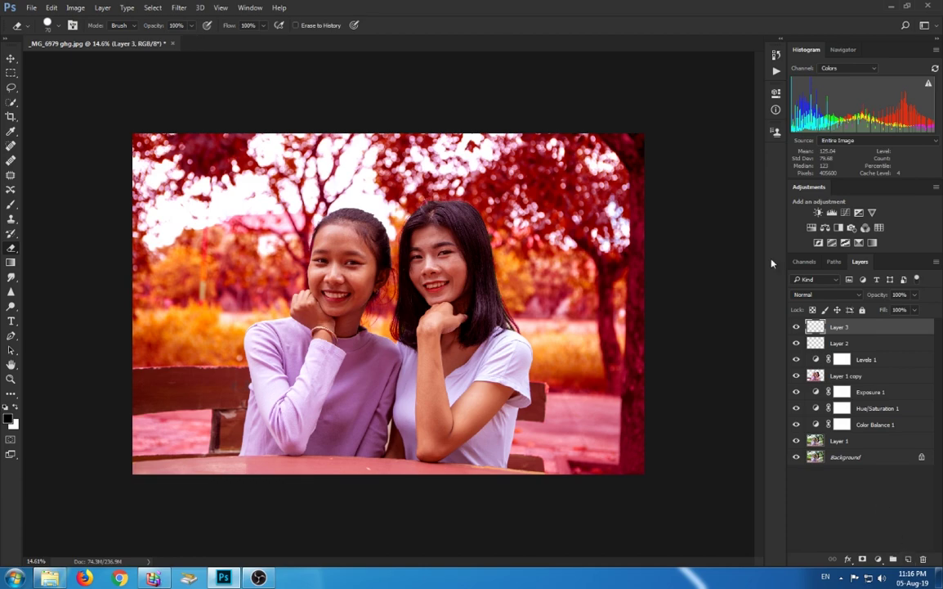
left_click(820, 341)
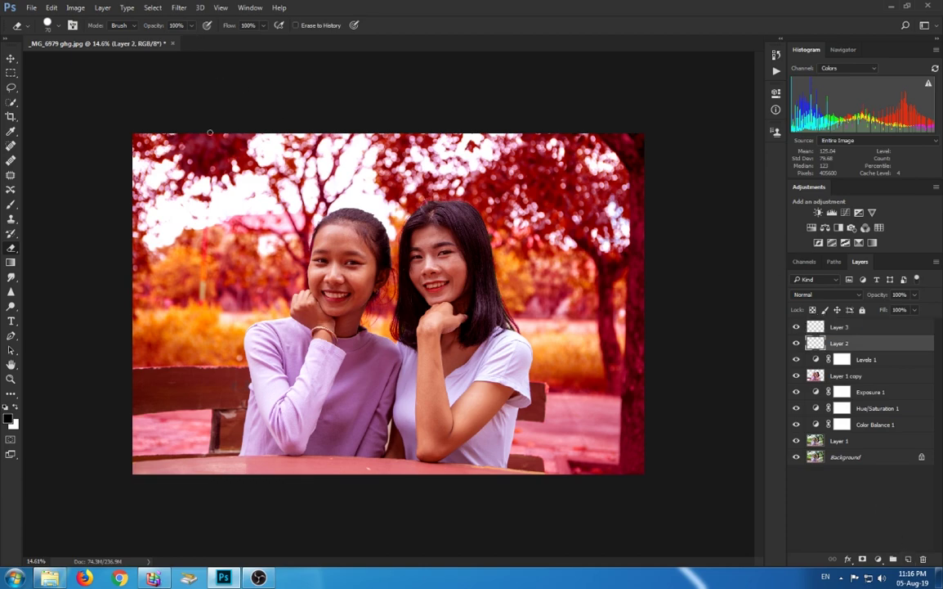
scroll(238, 169, "up", 1)
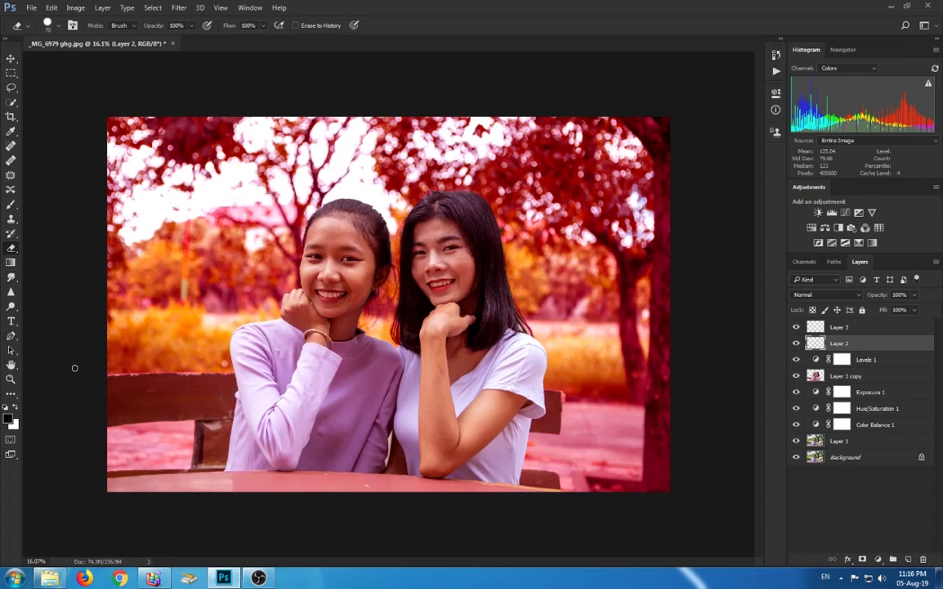
Step: Set up a soft white 1100 px round brush with 0% hardness
key("b")
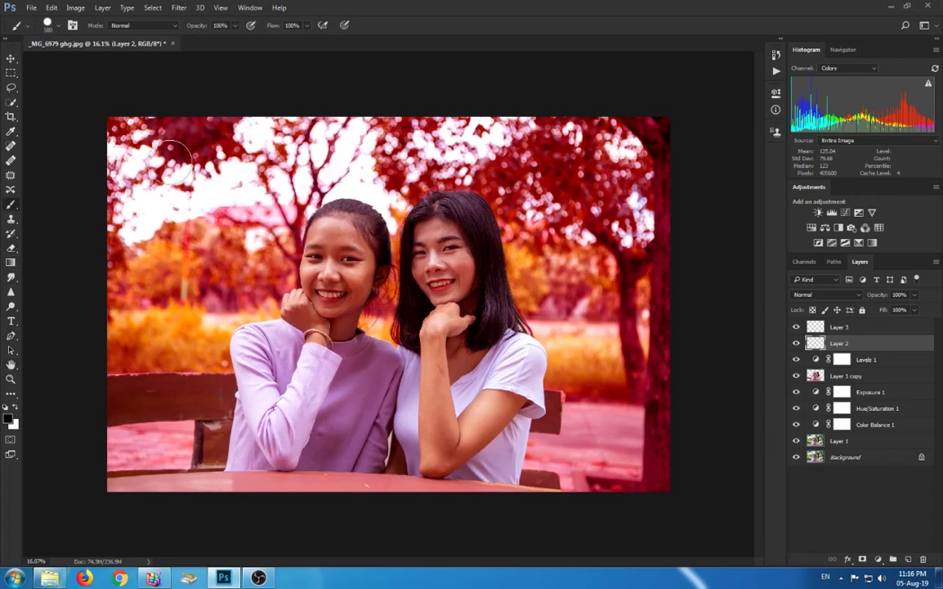
left_click_drag(172, 150, 189, 157)
key("bracketright")
key("bracketright")
key("bracketright")
left_click(16, 406)
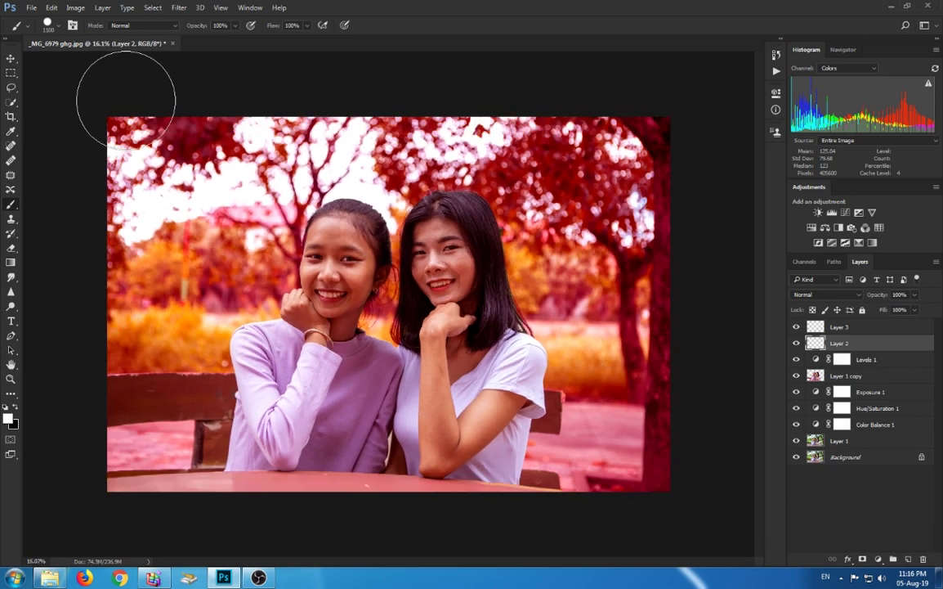
left_click(127, 164)
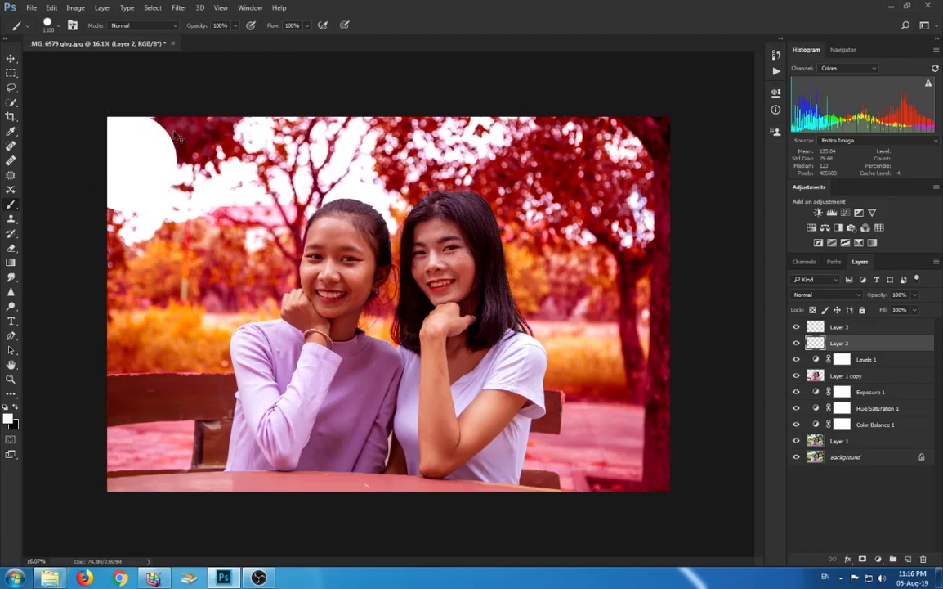
key("ctrl+z")
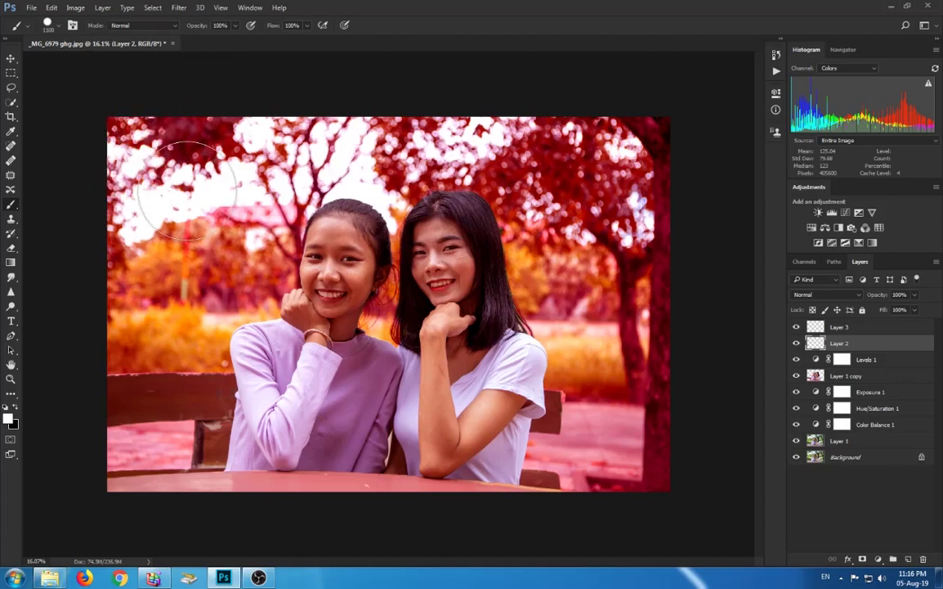
right_click(201, 209)
left_click(213, 310)
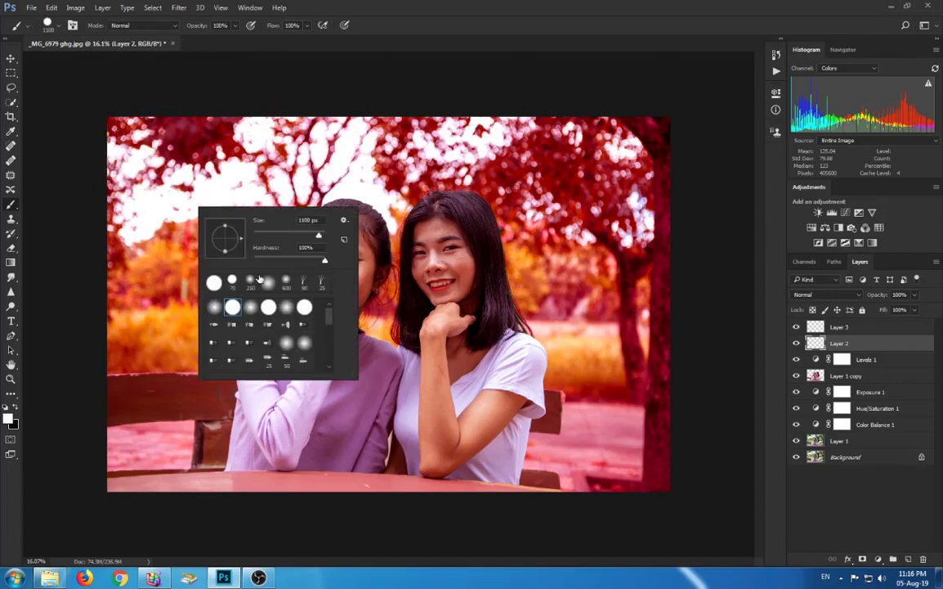
left_click(193, 280)
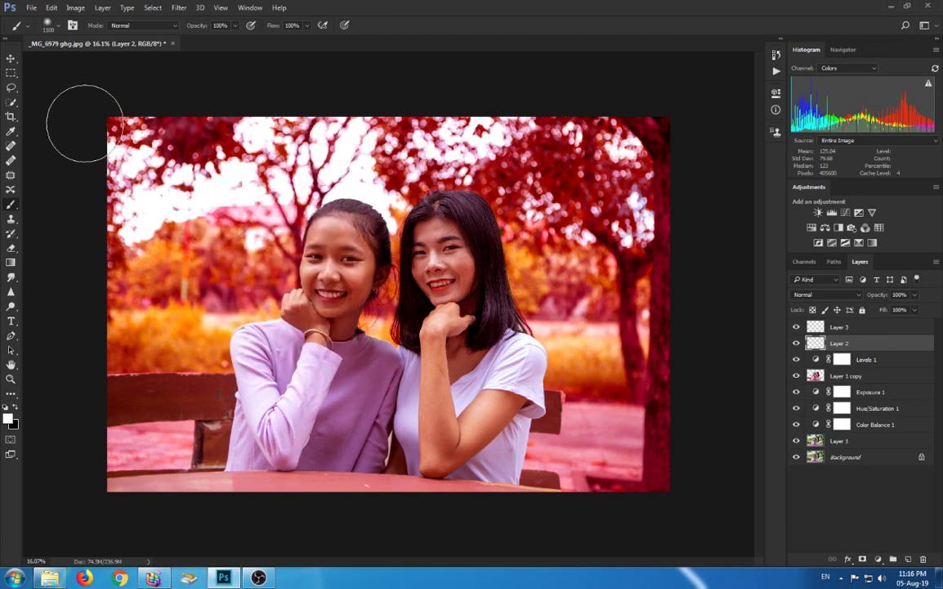
right_click(159, 195)
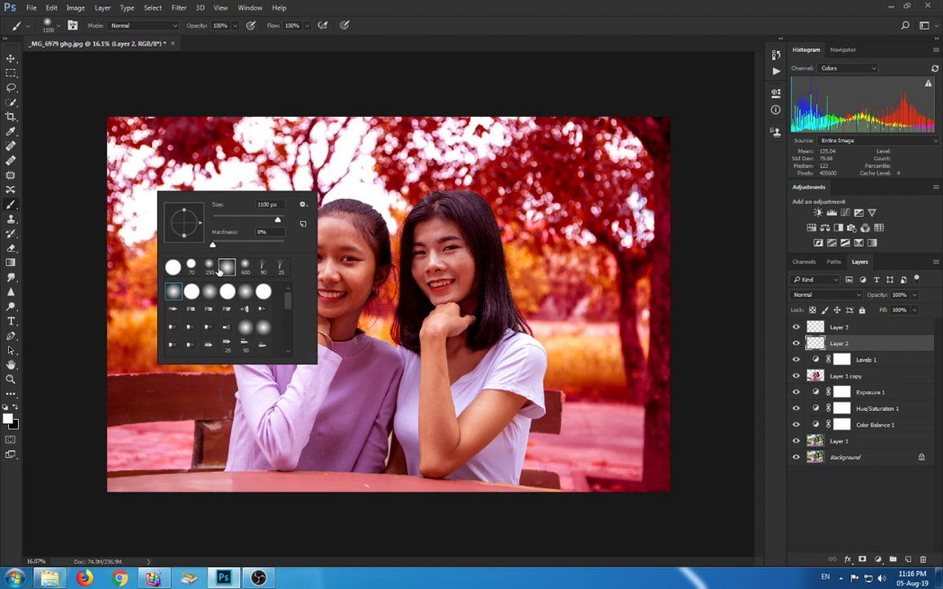
key("Return")
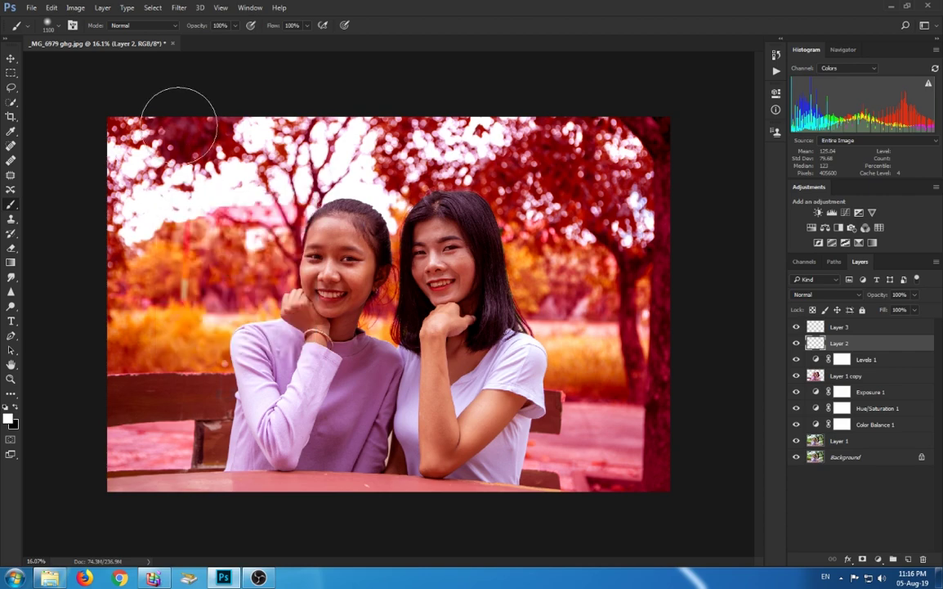
Step: Lower the brush opacity and enlarge the brush to 1900 px
left_click(216, 26)
type("10")
left_click(154, 28)
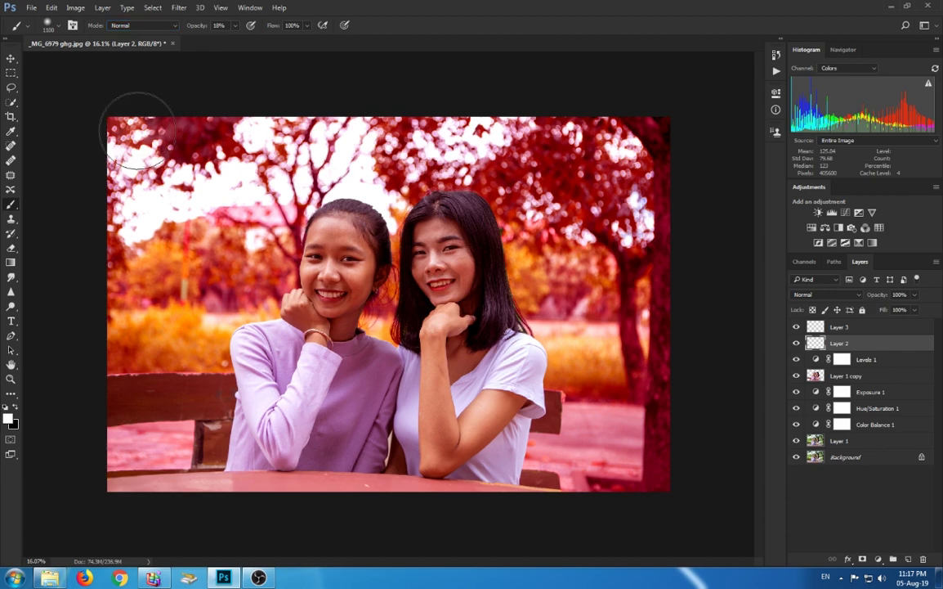
key("bracketright")
key("bracketright")
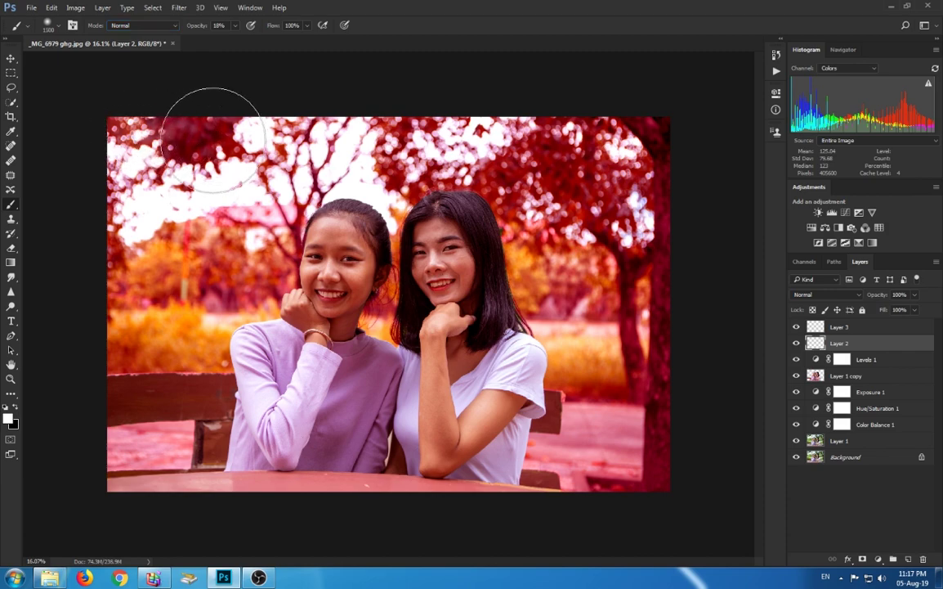
key("bracketright")
key("bracketright")
key("bracketright")
key("bracketright")
key("bracketright")
key("bracketright")
Step: Paint a soft white glow over the top-left trees and foliage on Layer 2
mouse_move(151, 147)
left_mouse_down()
mouse_move(264, 141)
mouse_move(210, 169)
mouse_move(316, 116)
mouse_move(257, 147)
mouse_move(85, 179)
mouse_move(200, 157)
left_mouse_up()
scroll(227, 185, "down", 4)
scroll(227, 185, "up", 2)
scroll(274, 200, "up", 1)
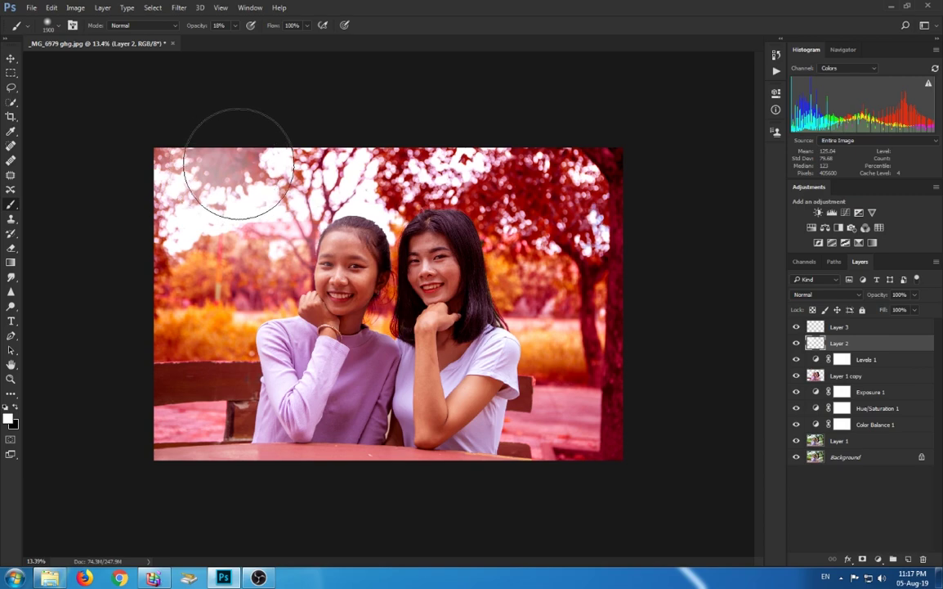
mouse_move(180, 255)
left_mouse_down()
mouse_move(220, 179)
mouse_move(268, 135)
left_mouse_up()
scroll(268, 135, "down", 1)
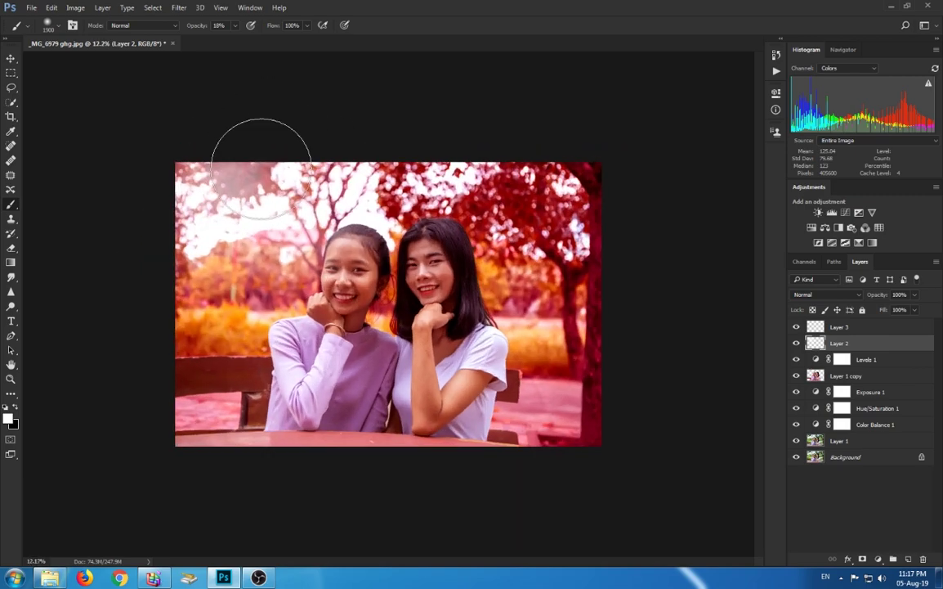
left_click(820, 327)
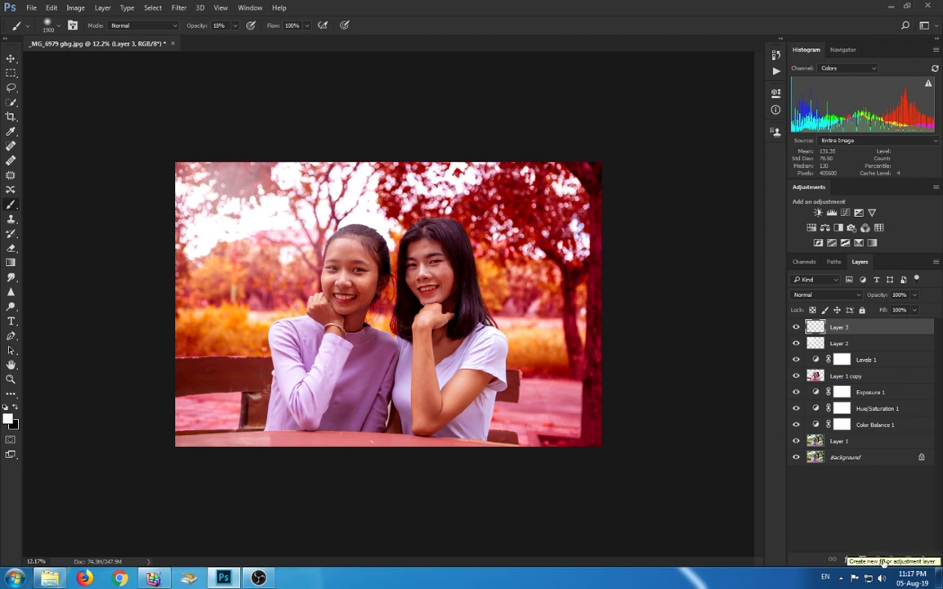
Step: Select Levels 1 and add a Gradient Fill layer above it
left_click(884, 562)
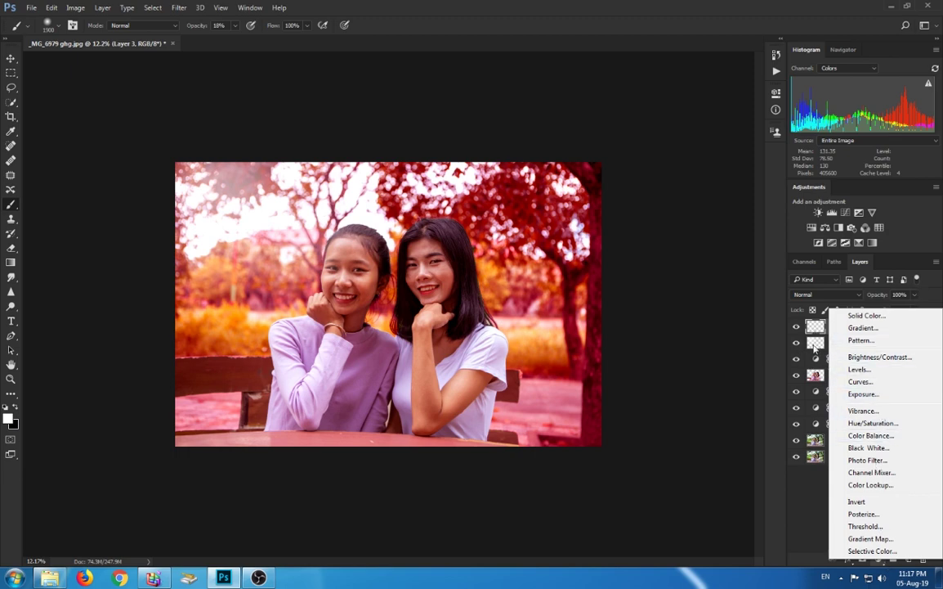
left_click(859, 368)
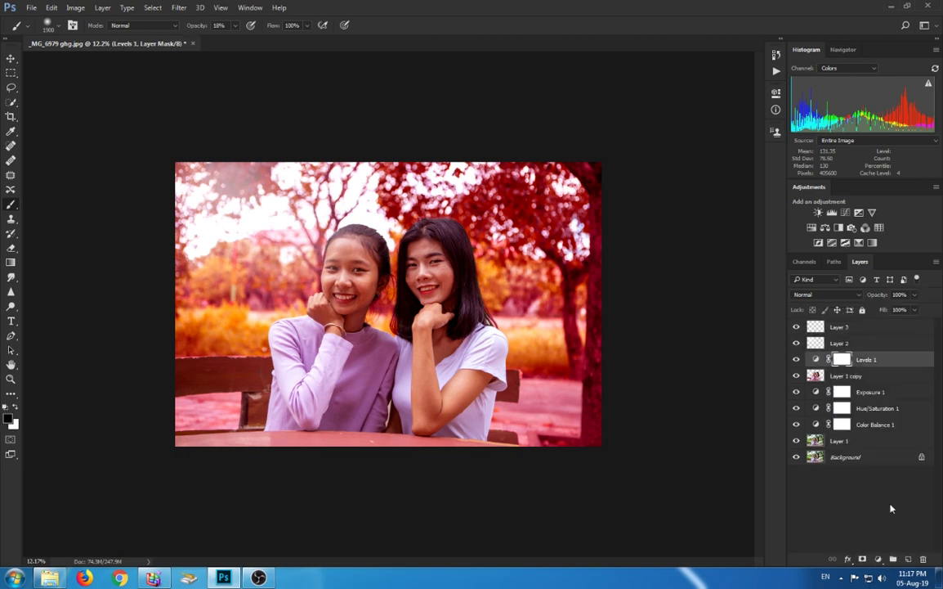
left_click(878, 559)
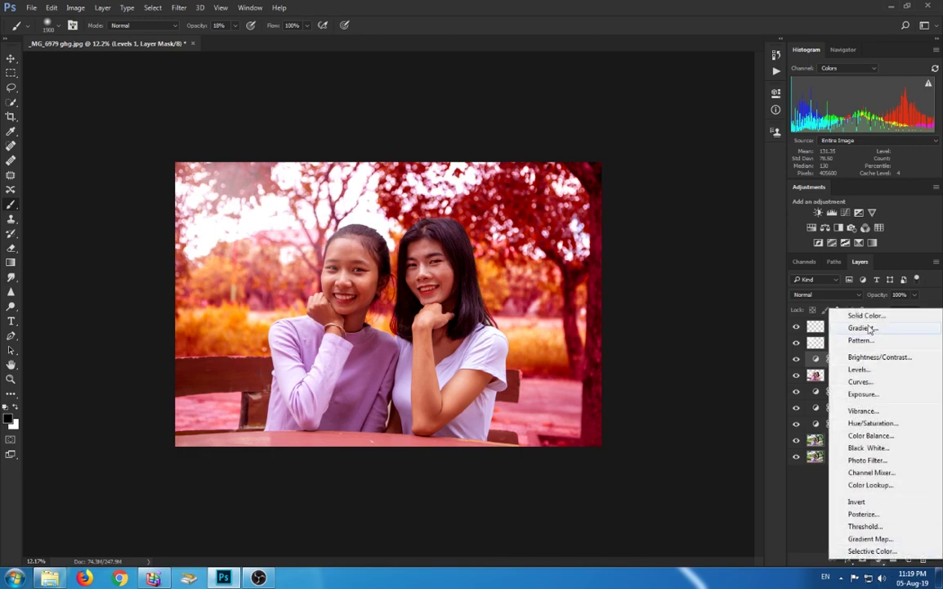
left_click(868, 328)
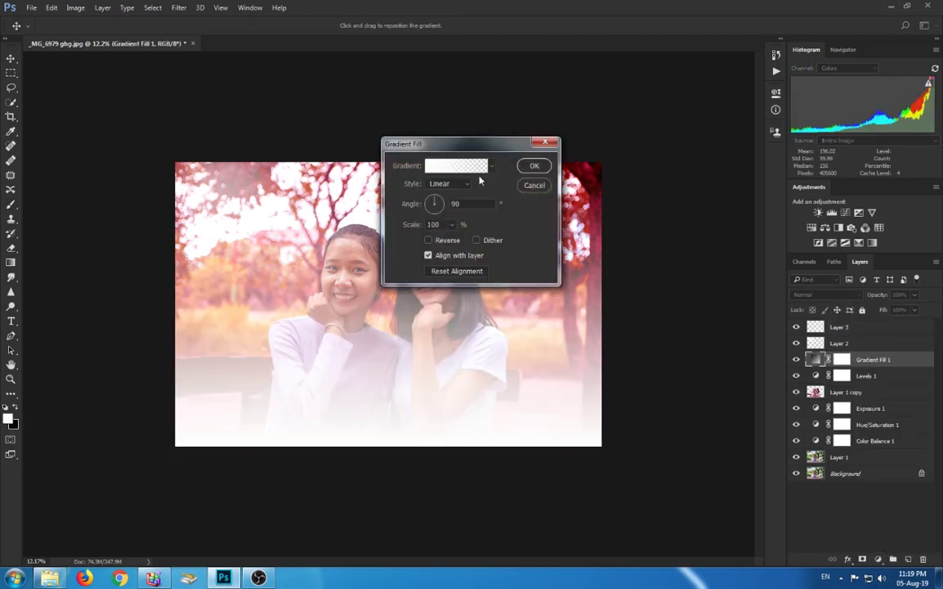
Step: Browse the gradient presets and back out of a rainbow gradient
left_click(488, 167)
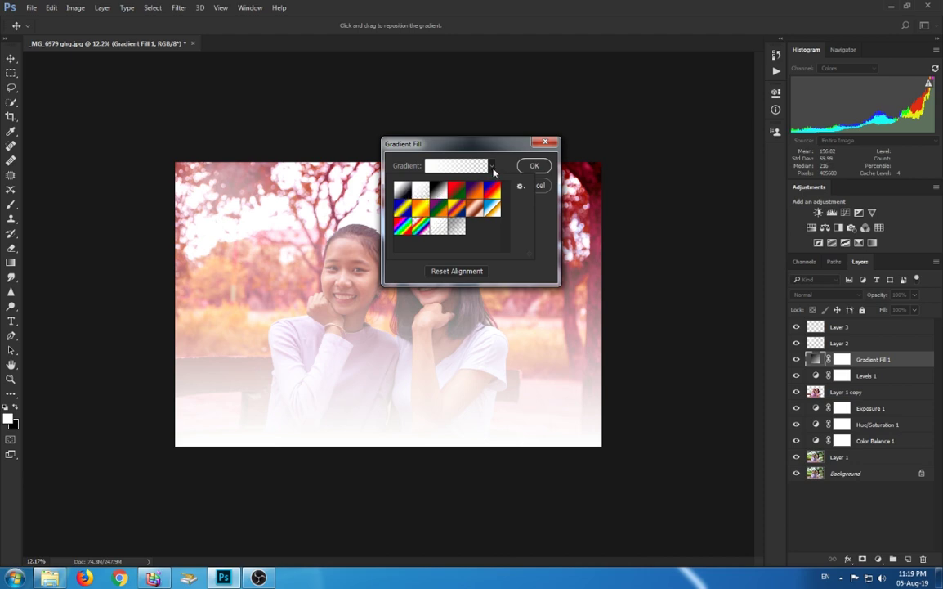
left_click(494, 170)
left_click(456, 166)
left_click(508, 143)
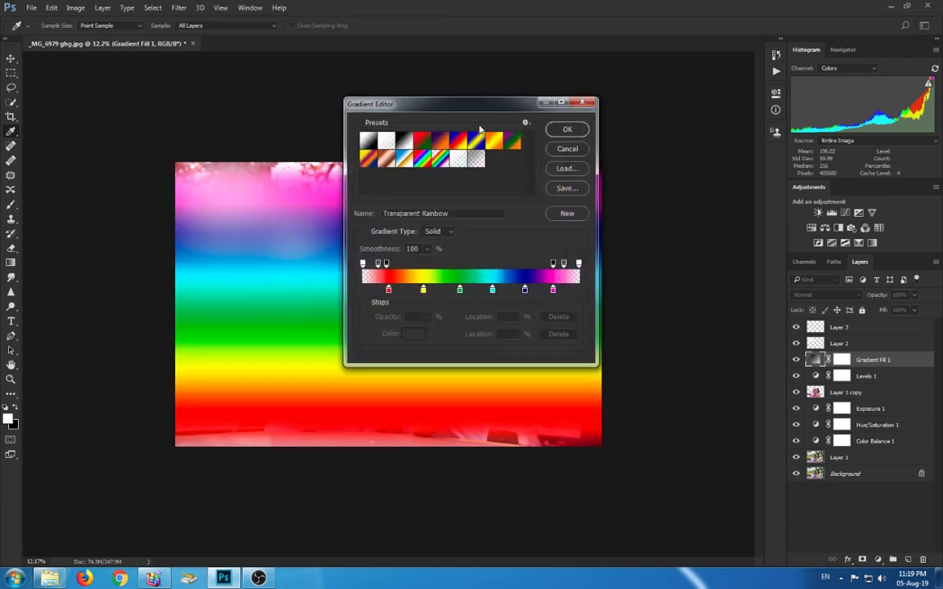
left_click(565, 149)
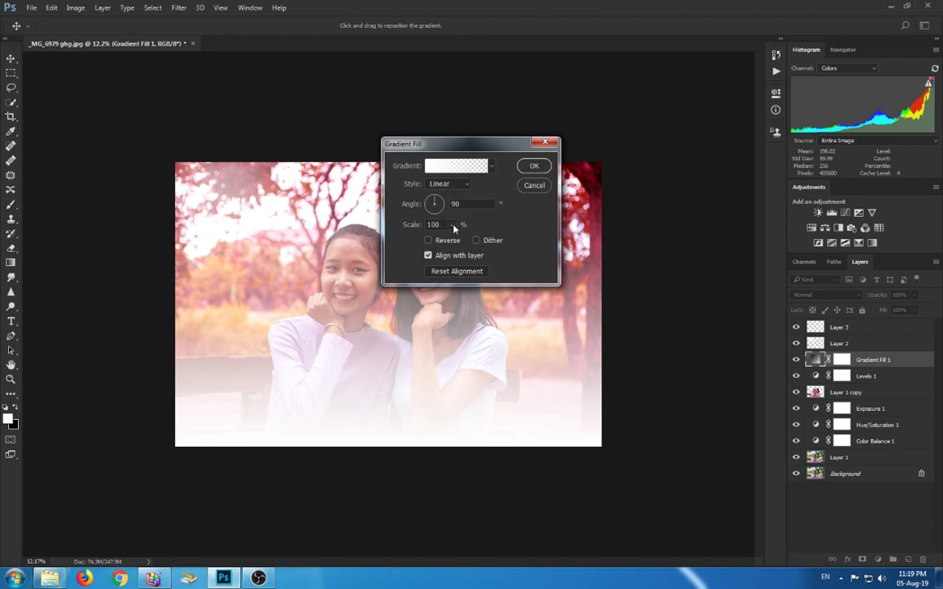
Step: Set the gradient's left colour stop to black so it fades from black to transparent
left_click(433, 164)
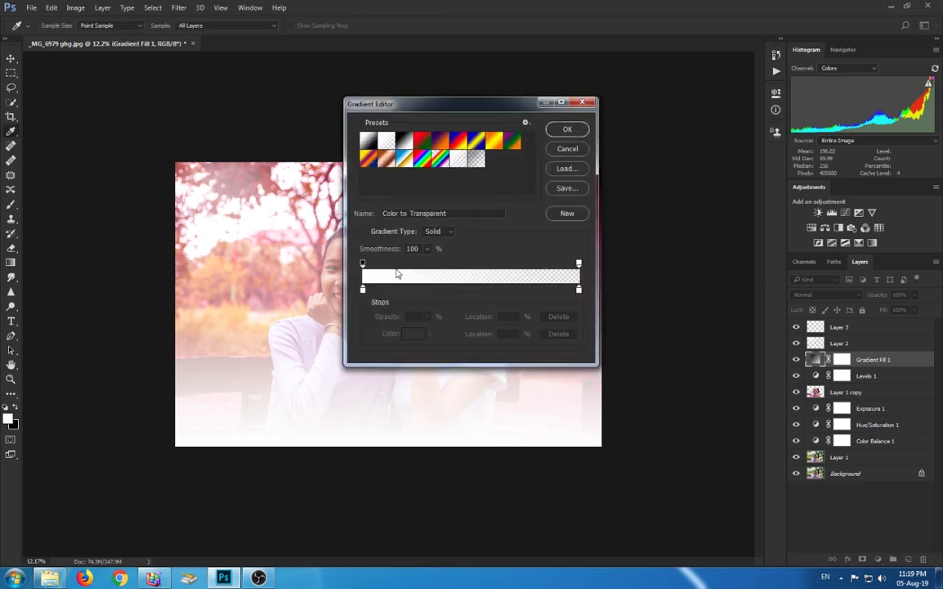
left_click_drag(363, 291, 365, 291)
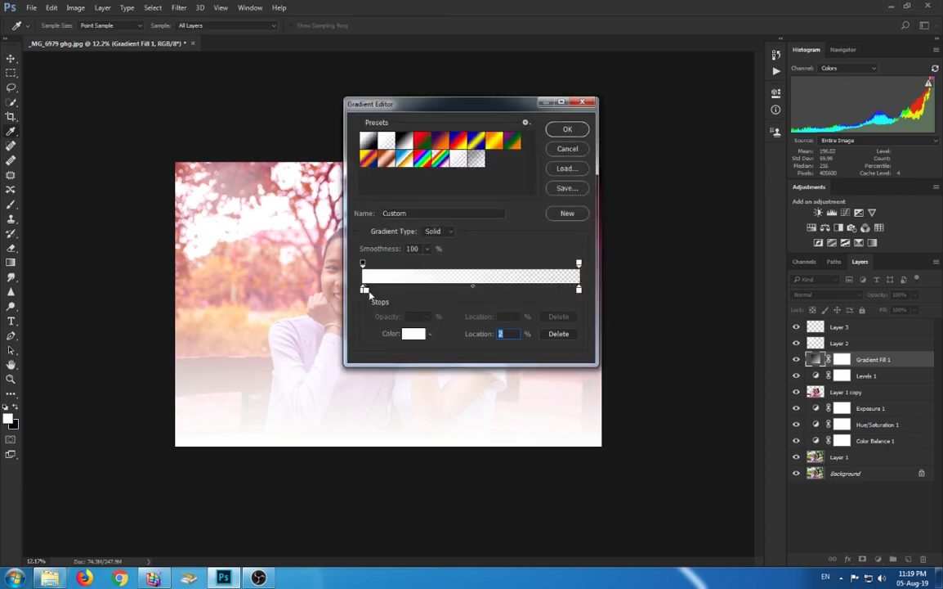
left_click_drag(367, 293, 367, 294)
left_click_drag(366, 293, 363, 292)
double_click(362, 290)
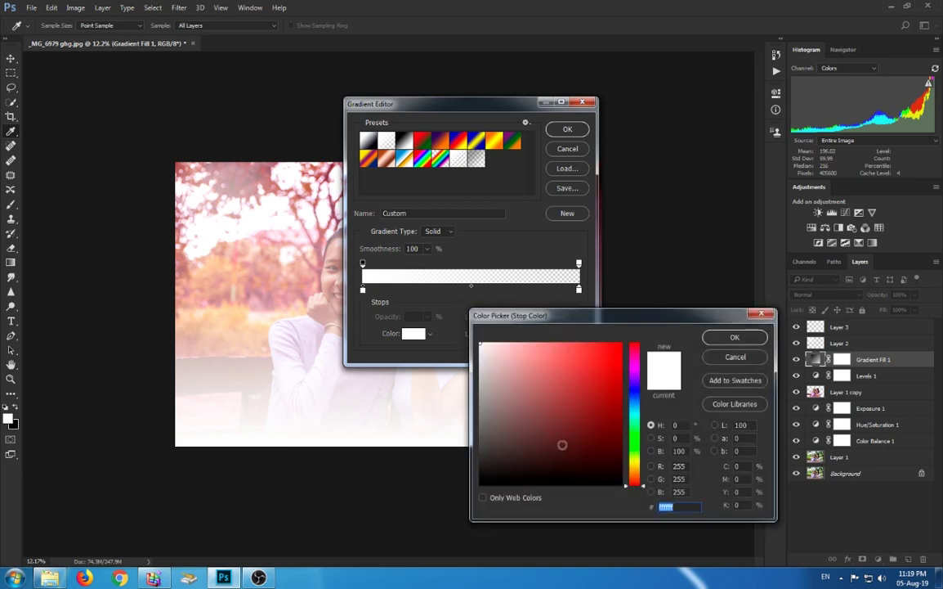
left_click(480, 483)
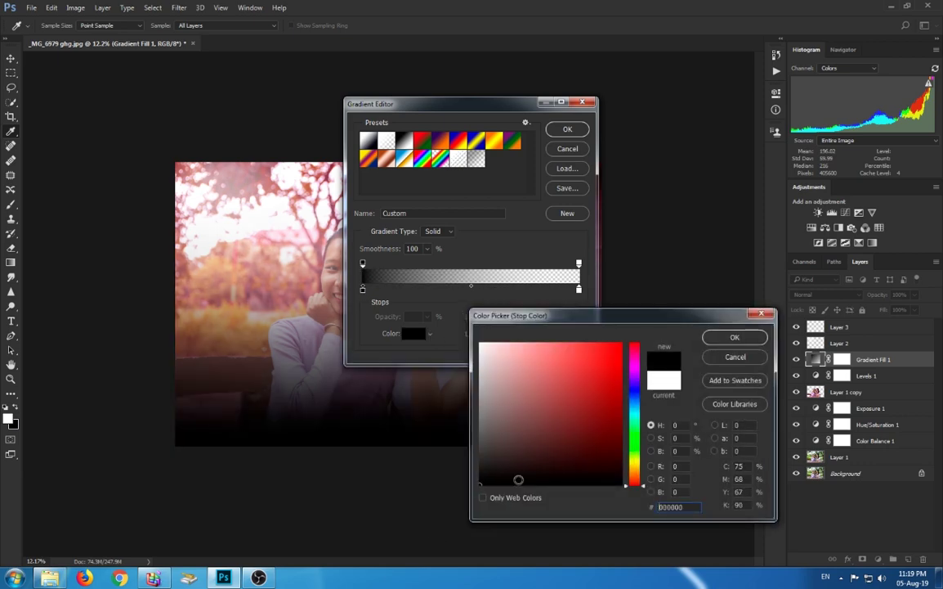
left_click(735, 337)
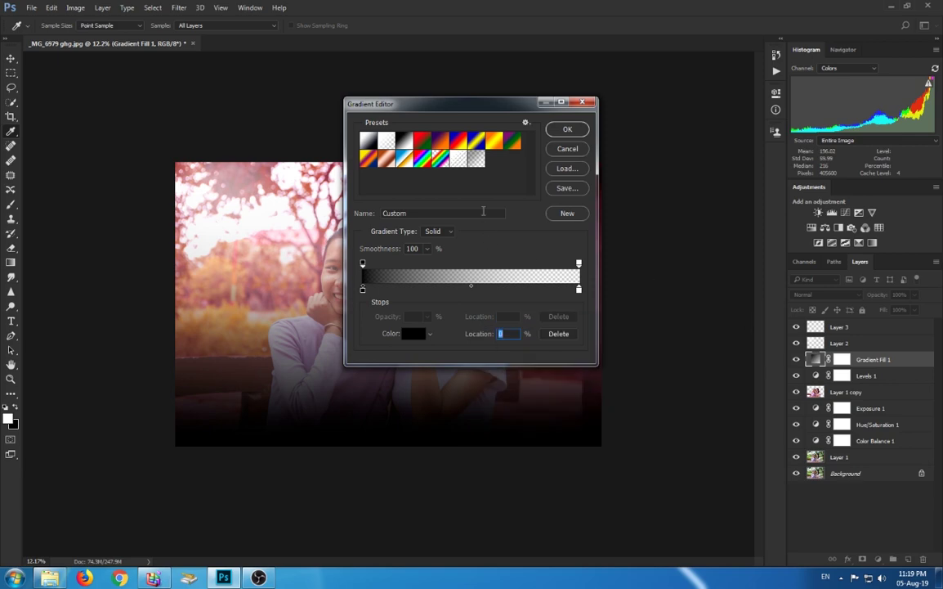
left_click(570, 130)
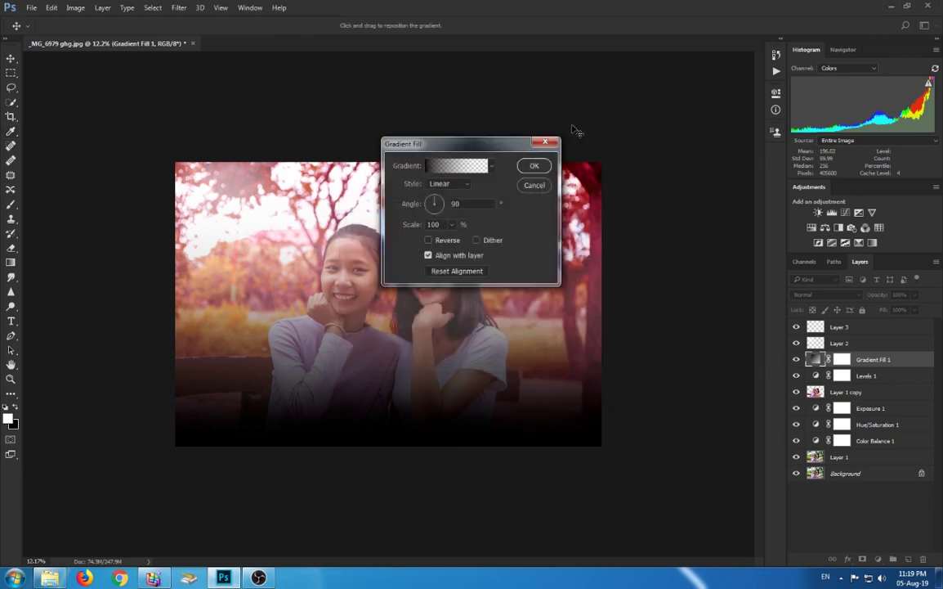
Step: Make the gradient fill Radial and reversed, with a scale of about 385%
left_click(465, 188)
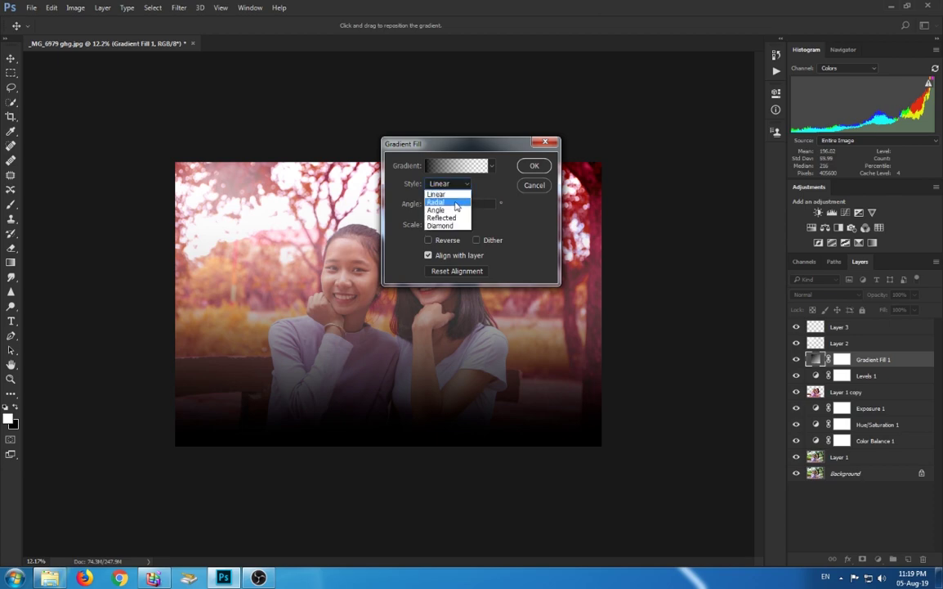
left_click(455, 203)
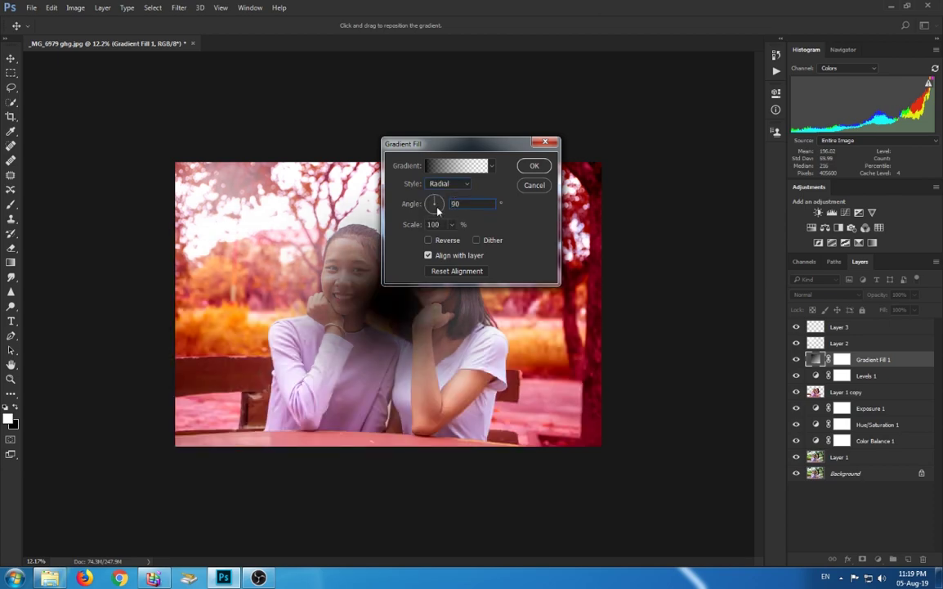
left_click(428, 240)
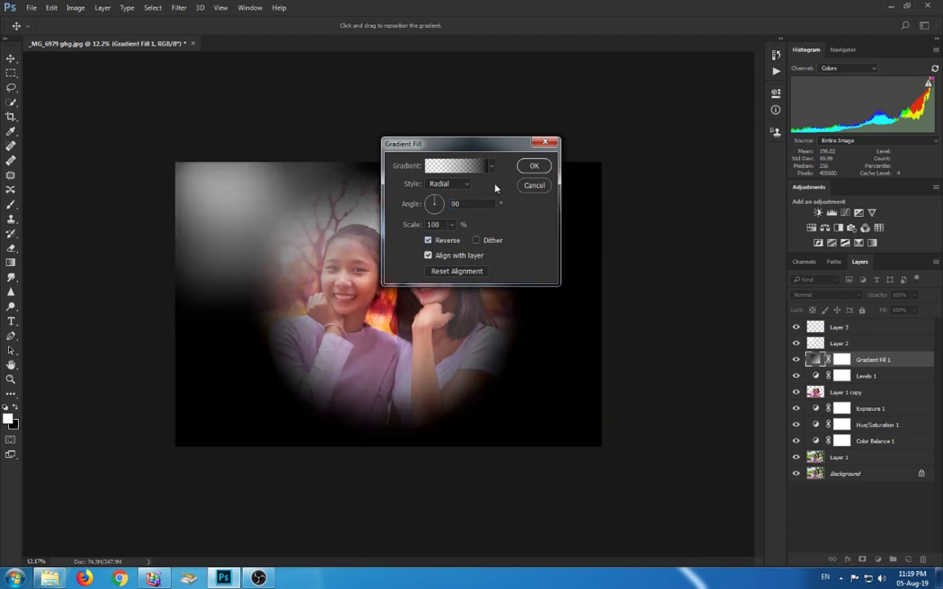
left_click(453, 225)
left_click_drag(452, 240, 462, 244)
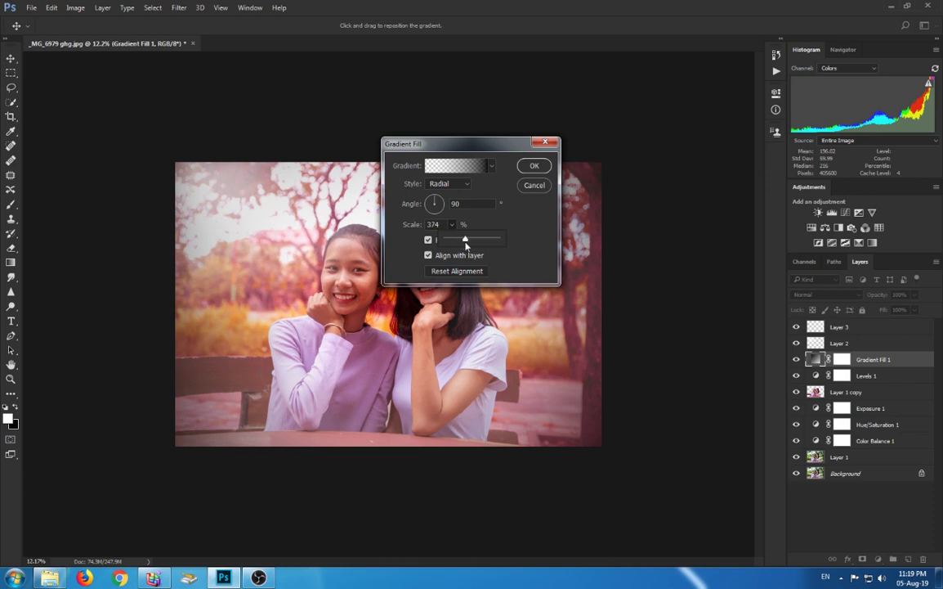
left_click_drag(462, 246, 467, 246)
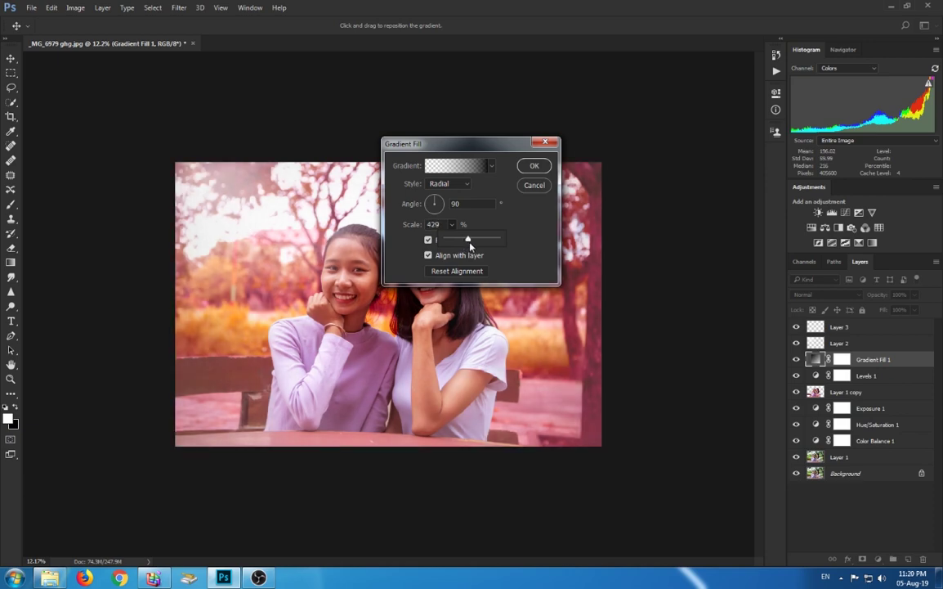
left_click_drag(469, 244, 468, 243)
Step: Reposition the radial gradient over the photo and widen it to about 495% scale
left_click_drag(382, 316, 348, 299)
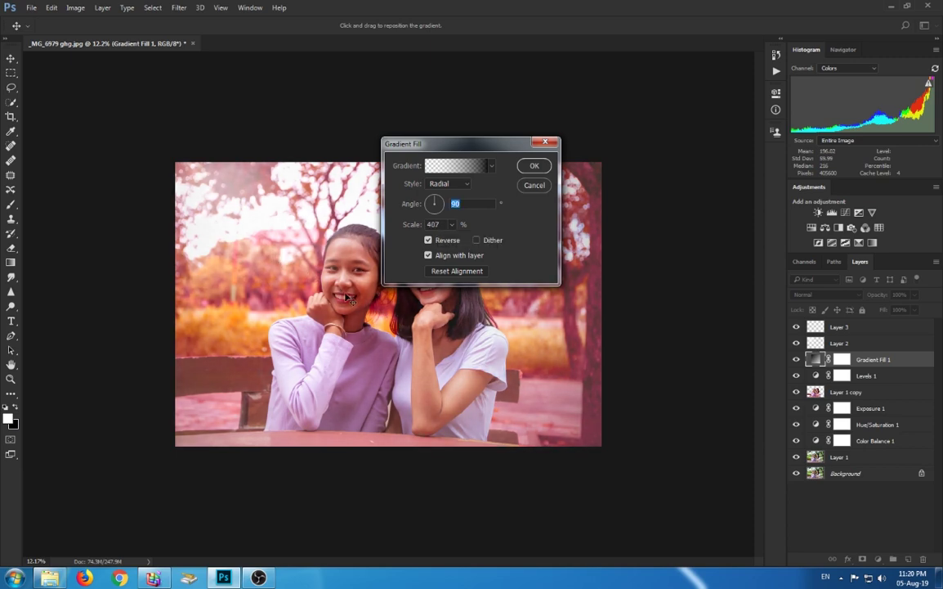
left_click(468, 205)
left_click(452, 225)
left_click_drag(451, 241, 456, 233)
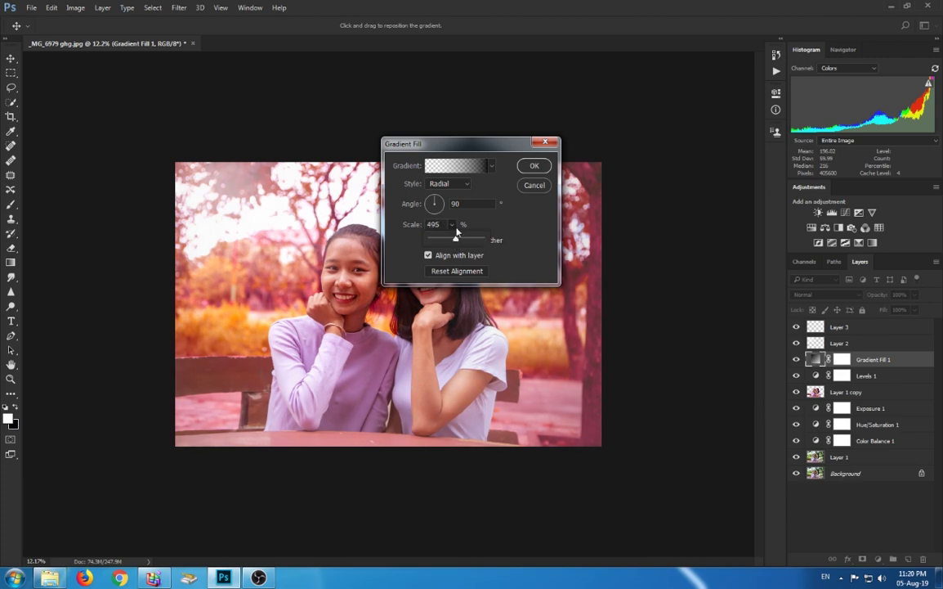
left_click(467, 168)
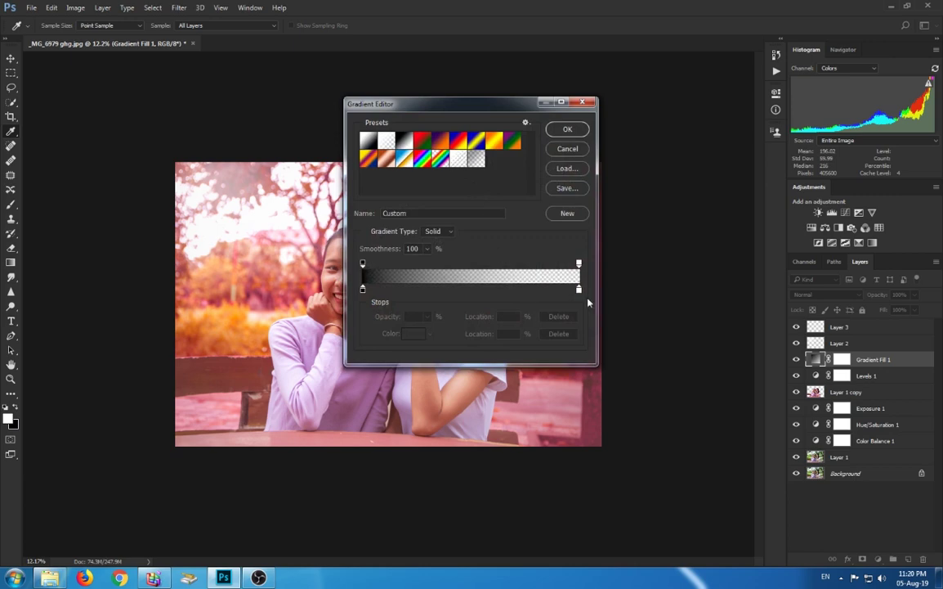
Step: Make the gradient's right stop black, then shift the vignette's clear centre near the left girl's head
left_click(579, 290)
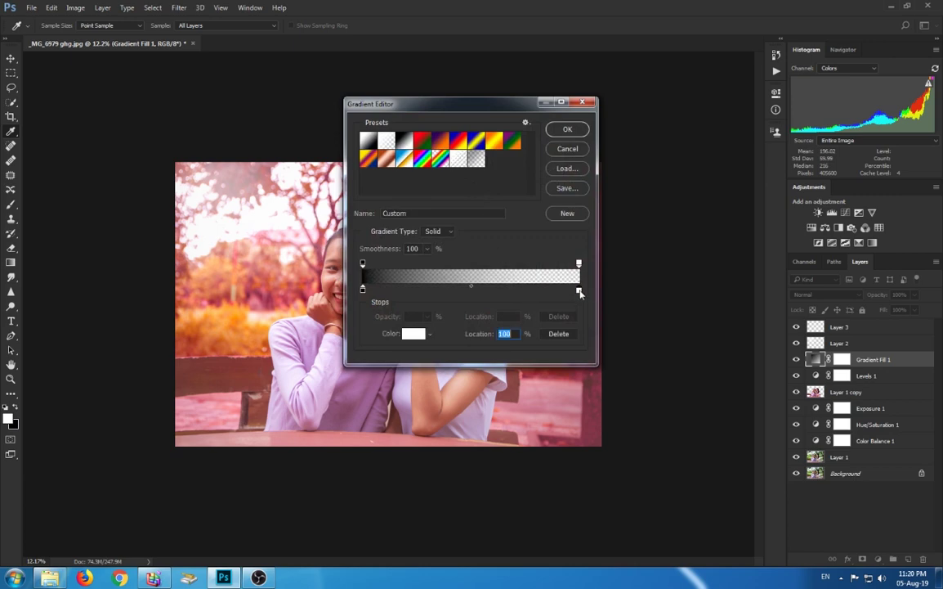
left_click(413, 338)
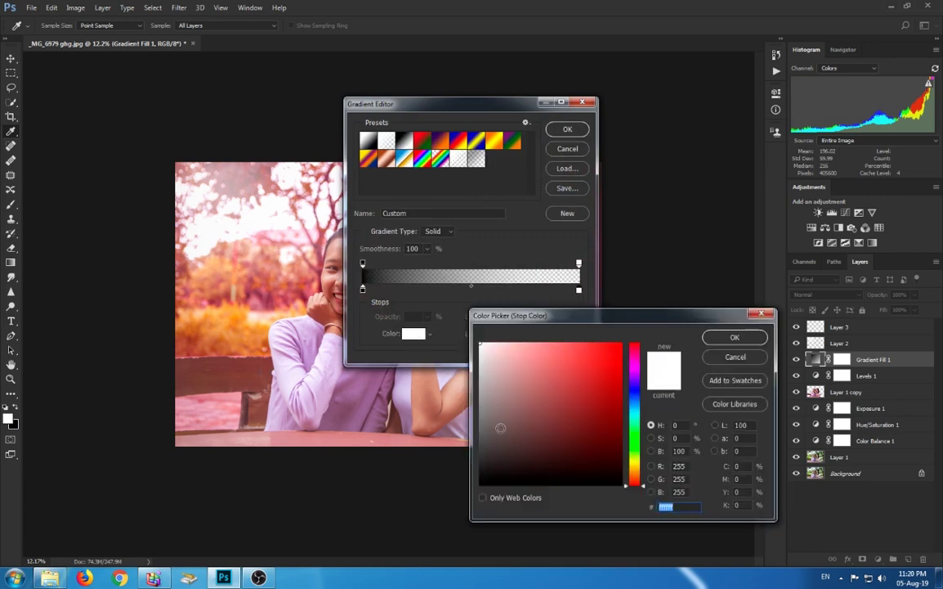
left_click_drag(488, 479, 460, 503)
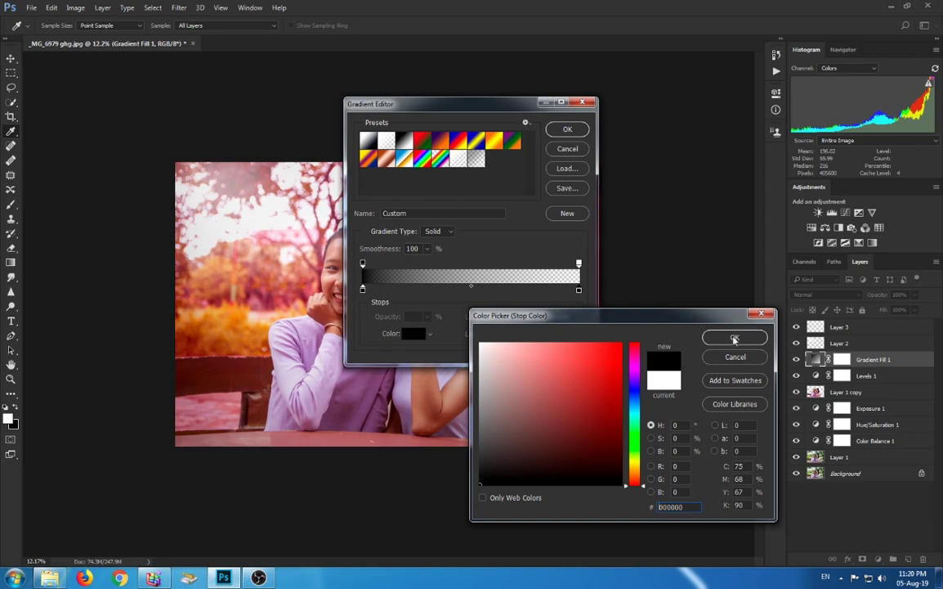
left_click(734, 339)
left_click(579, 263)
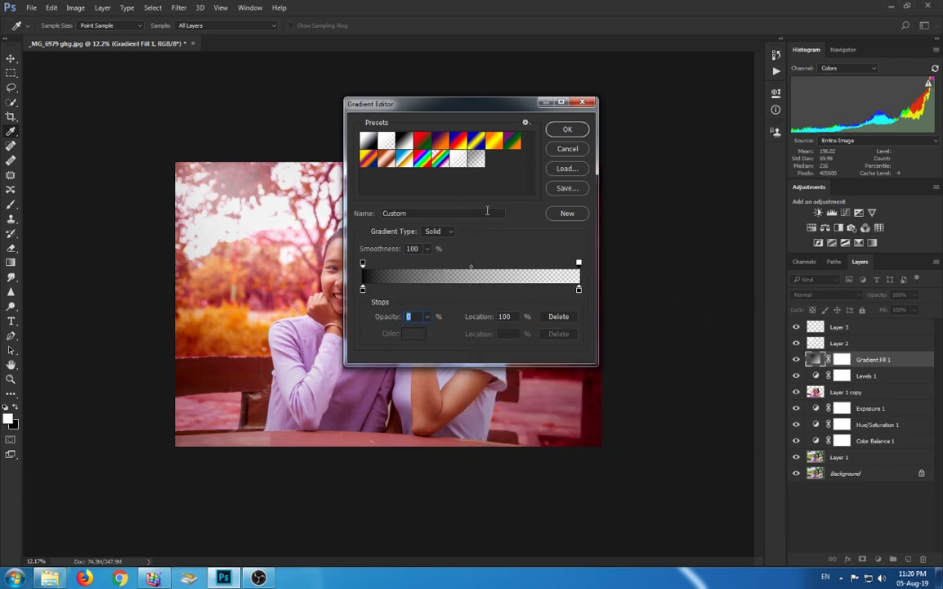
left_click(566, 129)
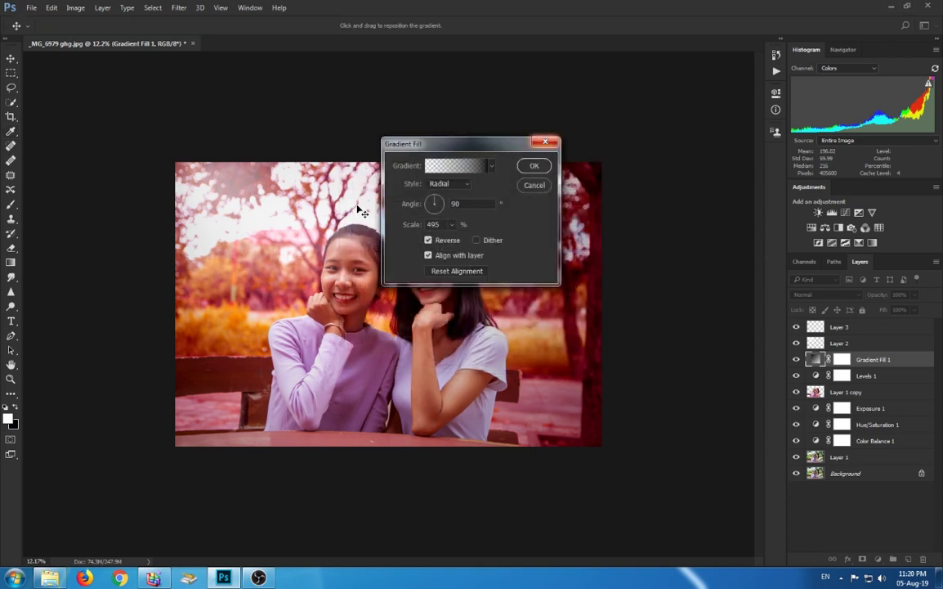
mouse_move(339, 304)
left_mouse_down()
mouse_move(501, 347)
mouse_move(333, 252)
left_mouse_up()
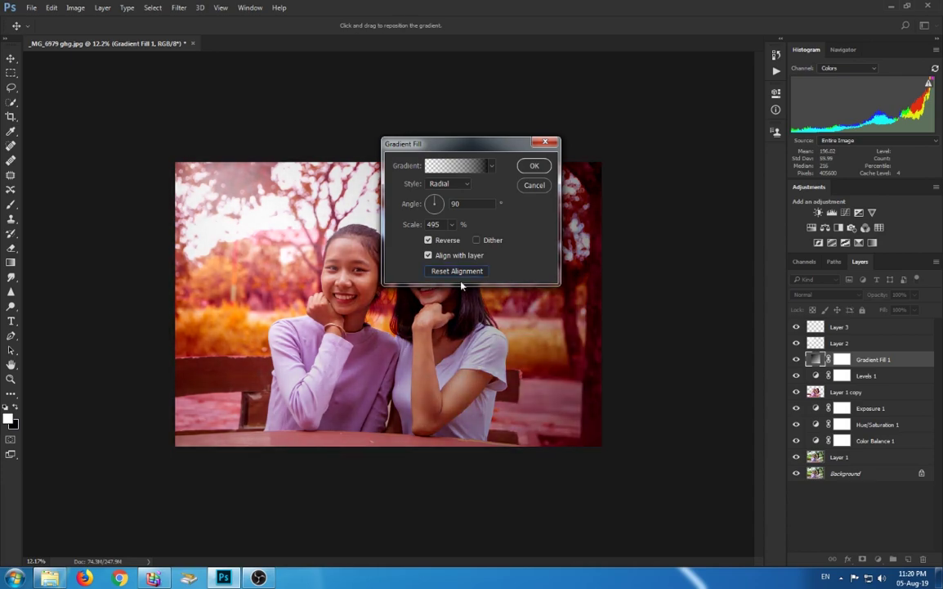
mouse_move(331, 249)
left_mouse_down()
mouse_move(348, 258)
mouse_move(302, 251)
left_mouse_up()
Step: Reopen Gradient Fill 1, recentre the gradient and set its scale to 715%
left_click(533, 166)
key("b")
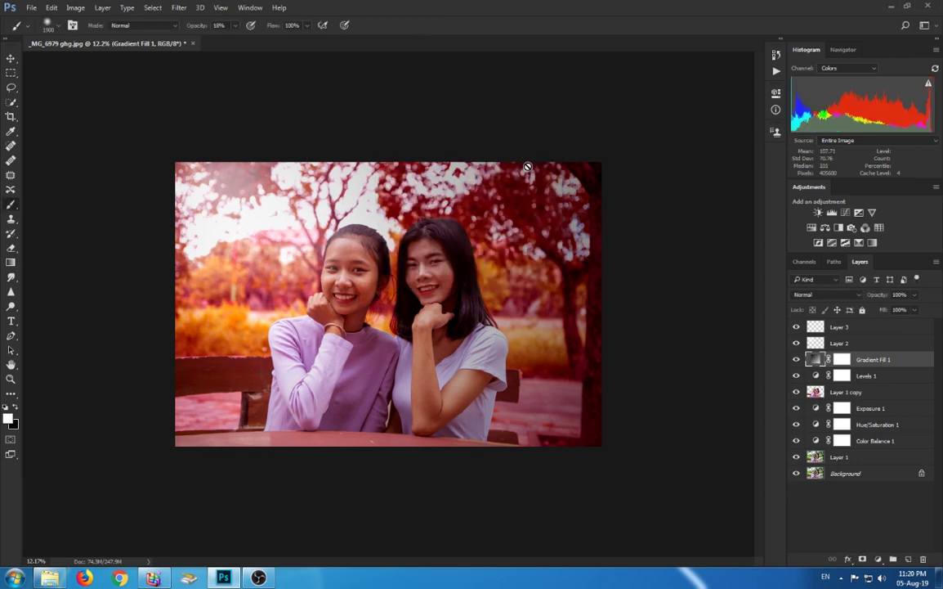
double_click(815, 358)
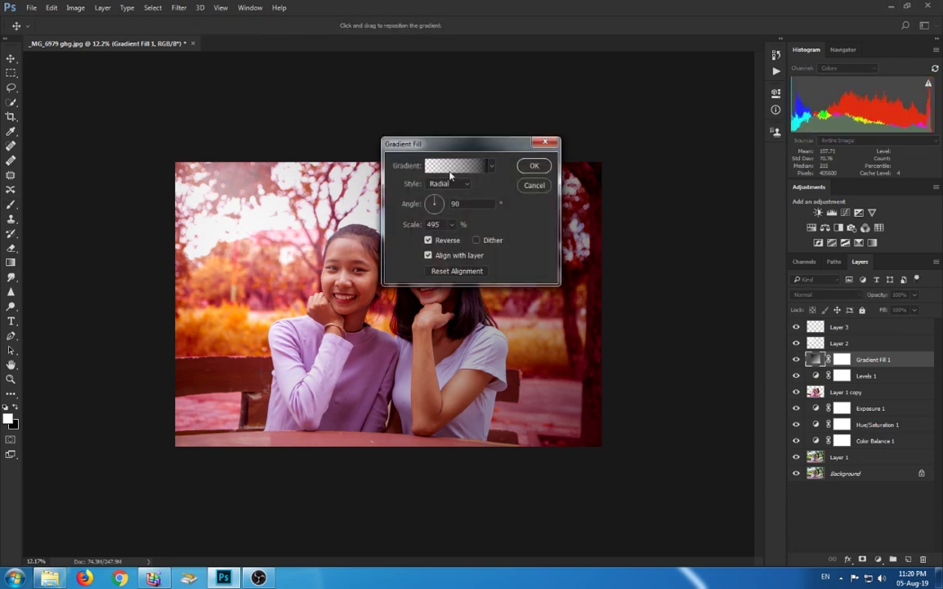
left_click_drag(312, 237, 331, 252)
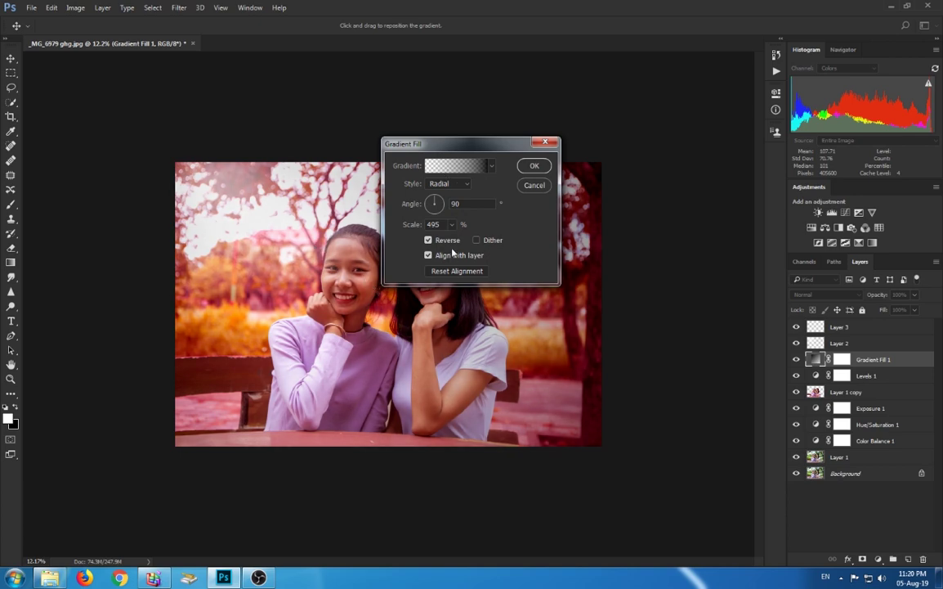
left_click(451, 224)
left_click_drag(421, 238, 461, 239)
left_click(403, 241)
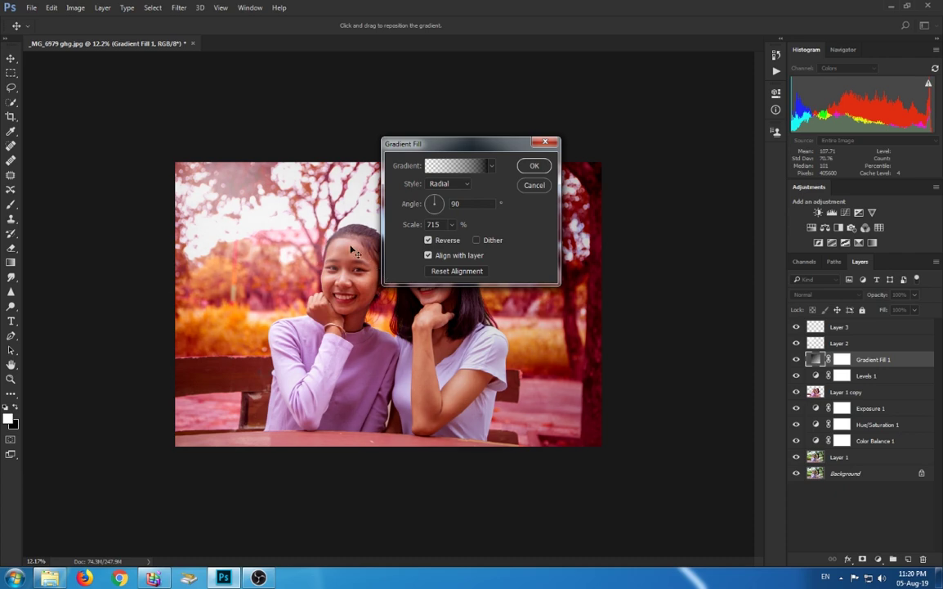
left_click(547, 167)
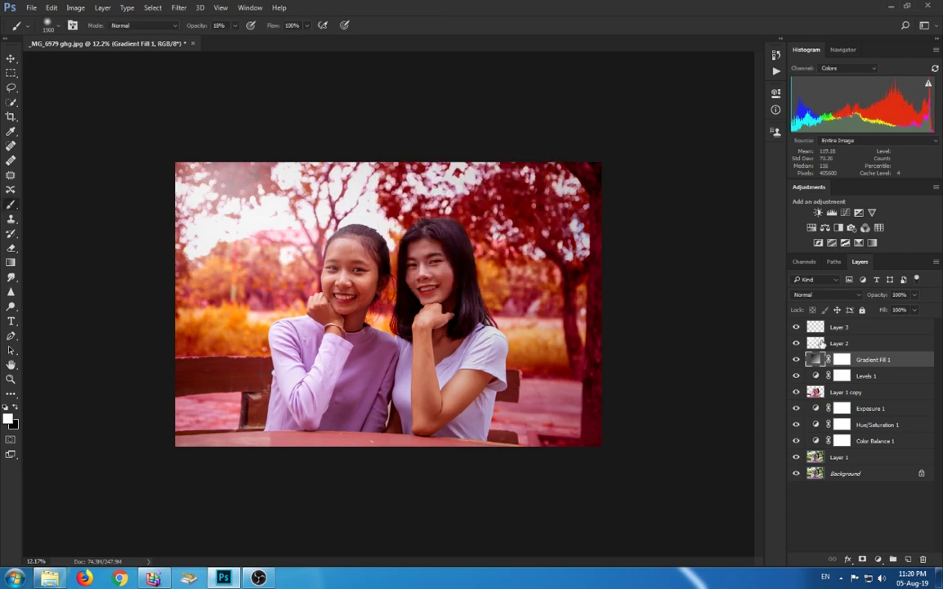
Step: Toggle the Gradient Fill 1 vignette off and on to compare, then select Layer 3
left_click(797, 360)
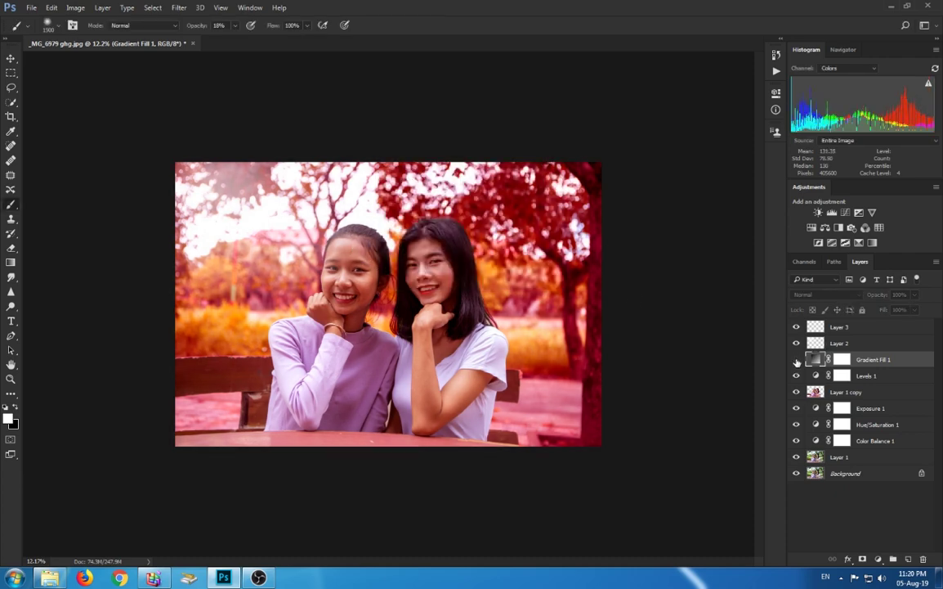
left_click(798, 360)
left_click(798, 361)
left_click(798, 360)
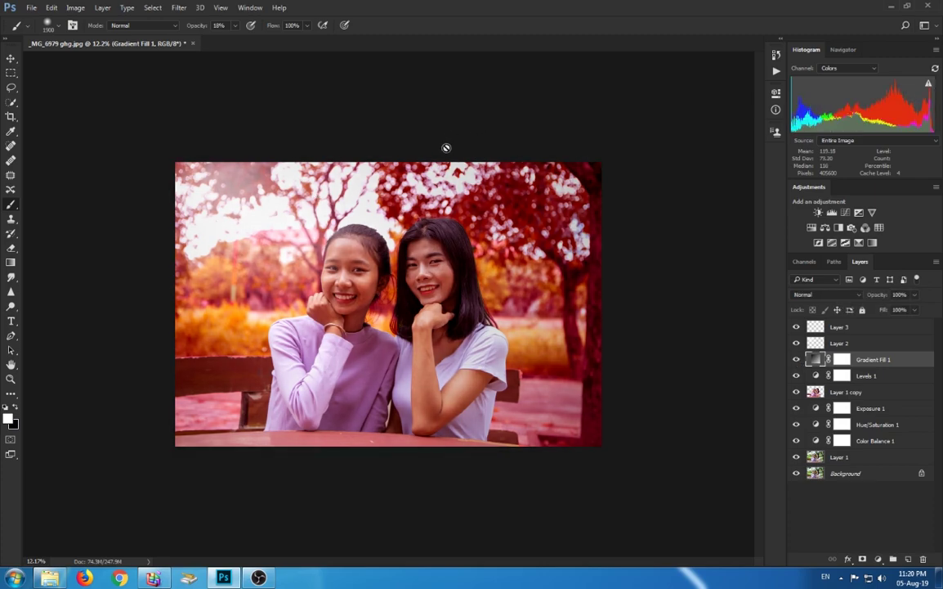
left_click(858, 327)
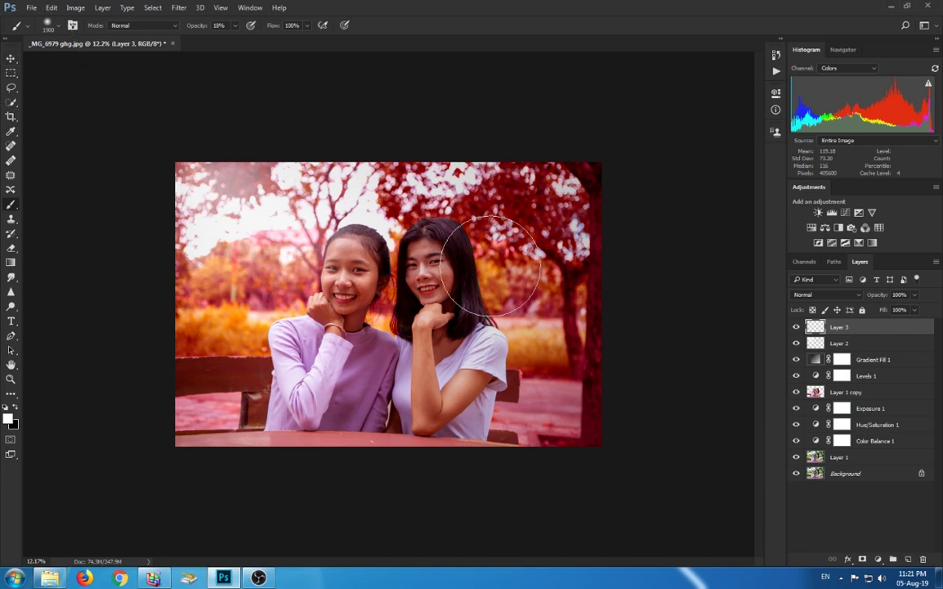
Step: Fill Layer 3 with a black gradient that leaves only a pale strip at the right edge
left_click(17, 407)
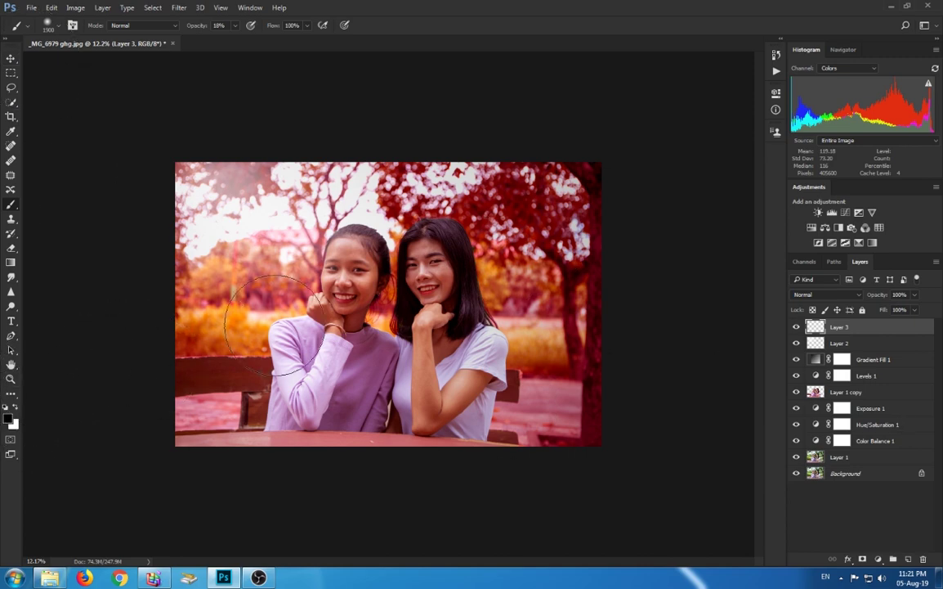
left_click(11, 262)
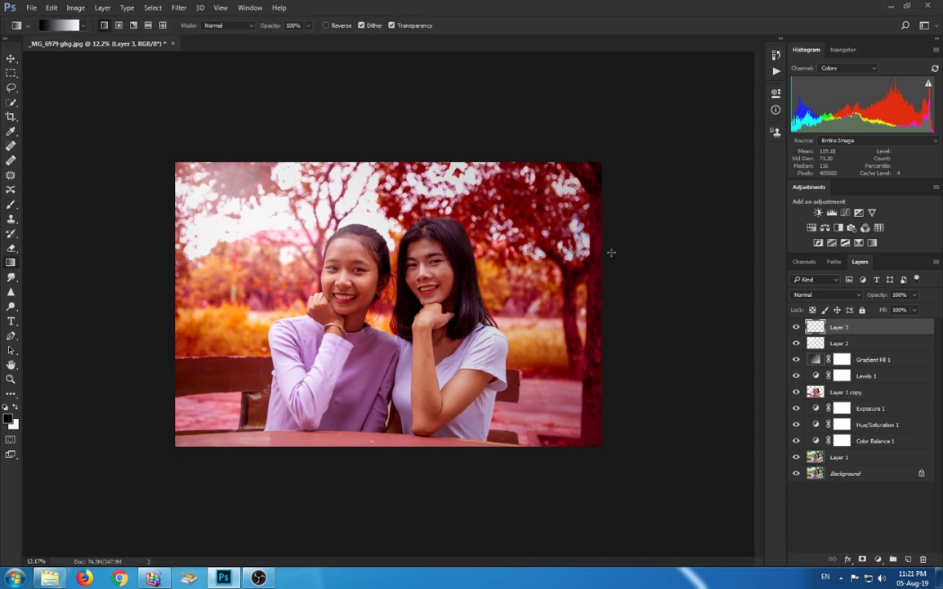
left_click_drag(580, 231, 649, 255)
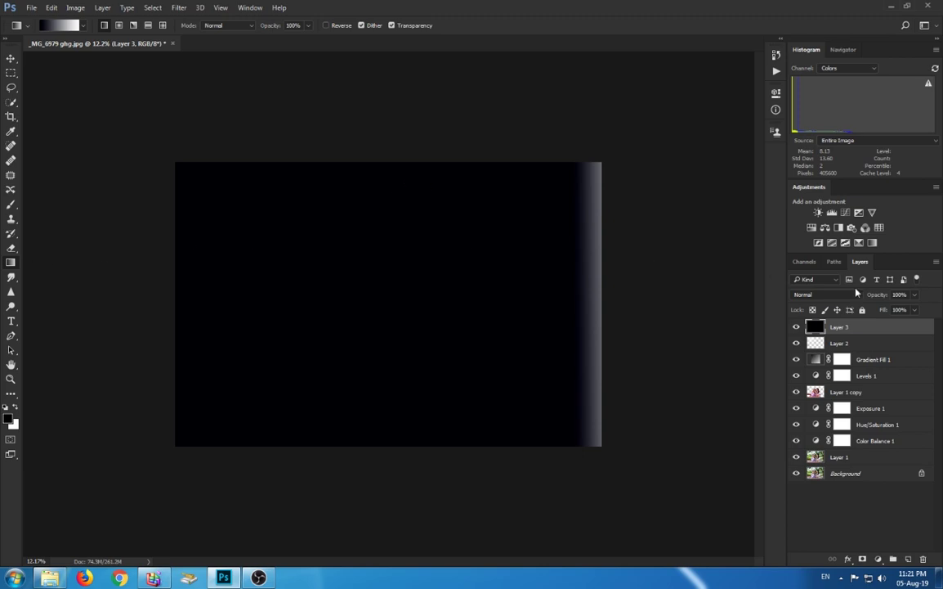
left_click(187, 7)
mouse_move(189, 185)
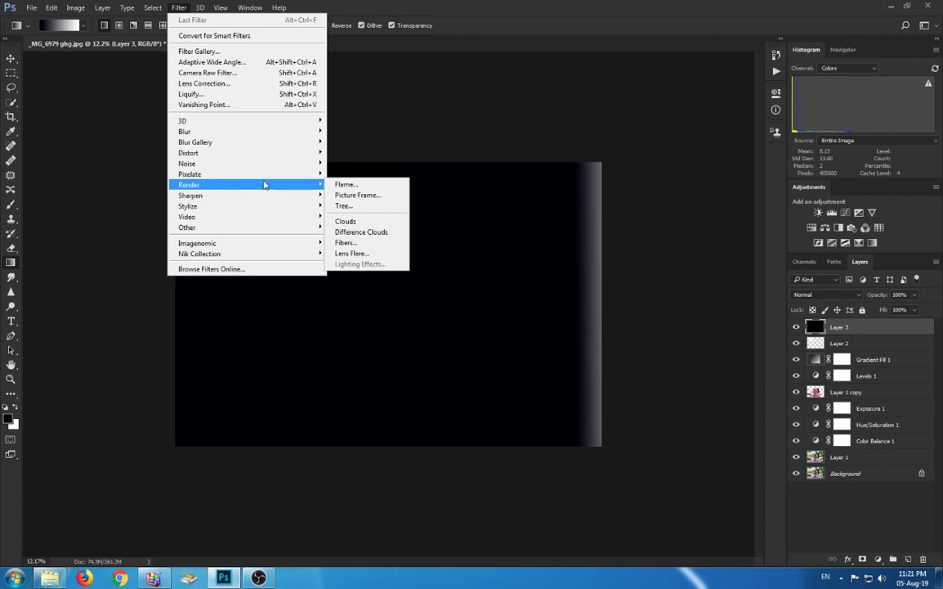
Step: In Lens Flare, compare 35mm, 105mm and Movie Prime lenses before settling on 50-300mm Zoom
left_click(360, 254)
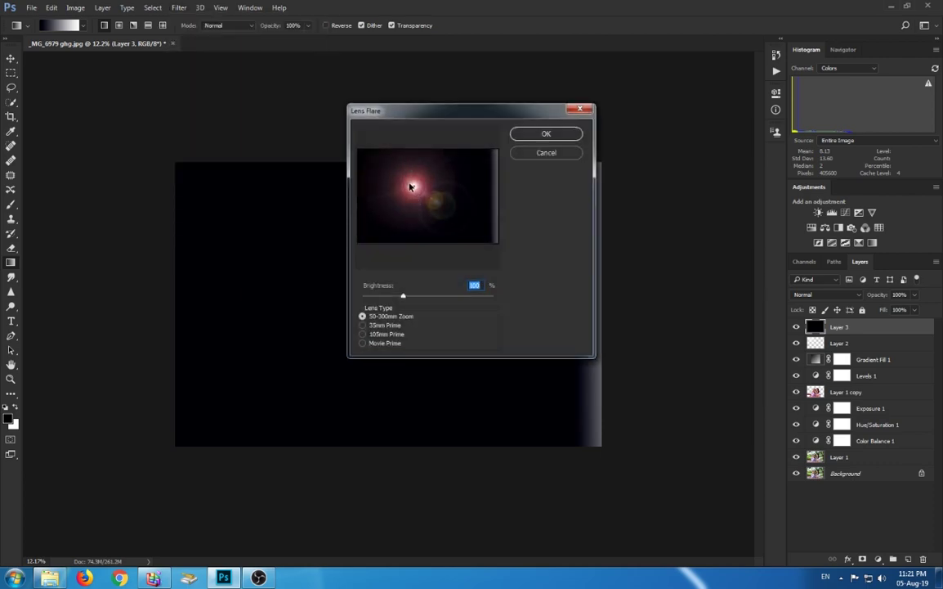
mouse_move(412, 187)
left_mouse_down()
mouse_move(385, 158)
mouse_move(378, 167)
mouse_move(400, 174)
mouse_move(379, 162)
mouse_move(396, 167)
left_mouse_up()
left_click(362, 325)
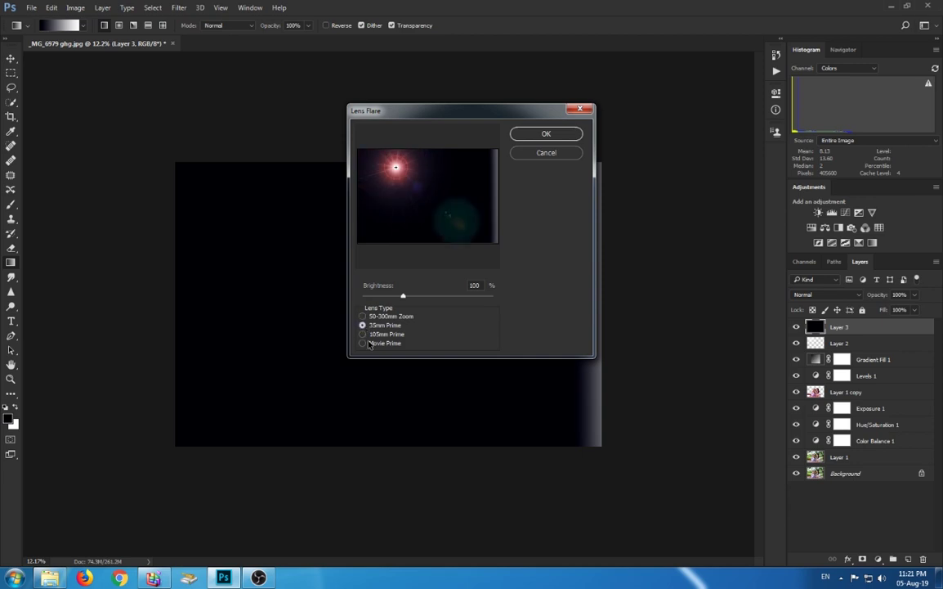
left_click(363, 333)
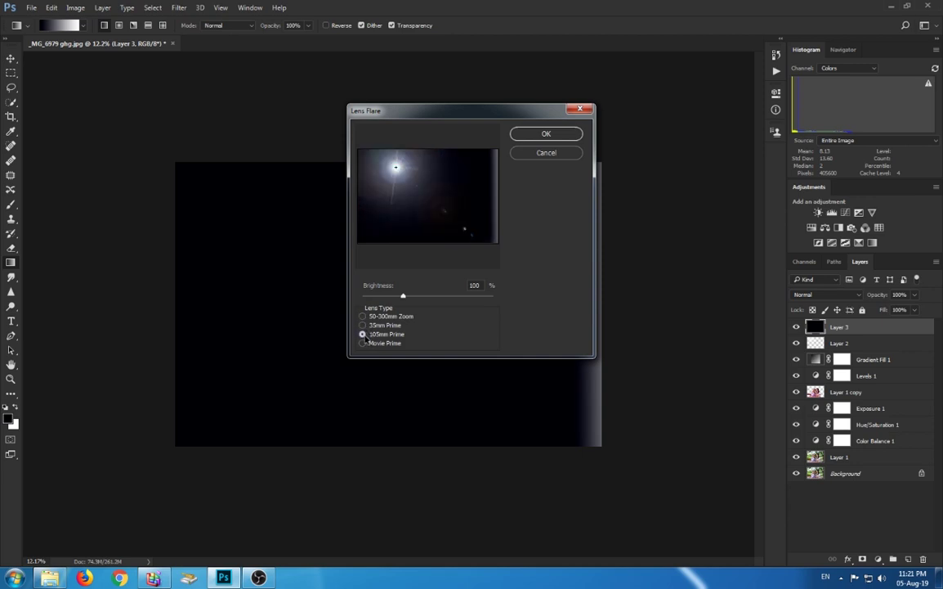
left_click(386, 182)
left_click(363, 342)
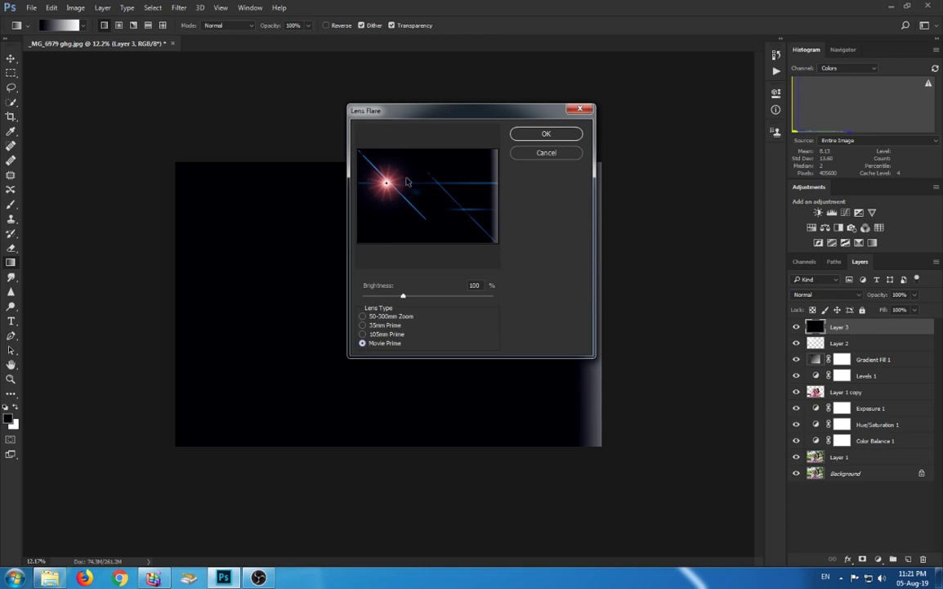
left_click(362, 316)
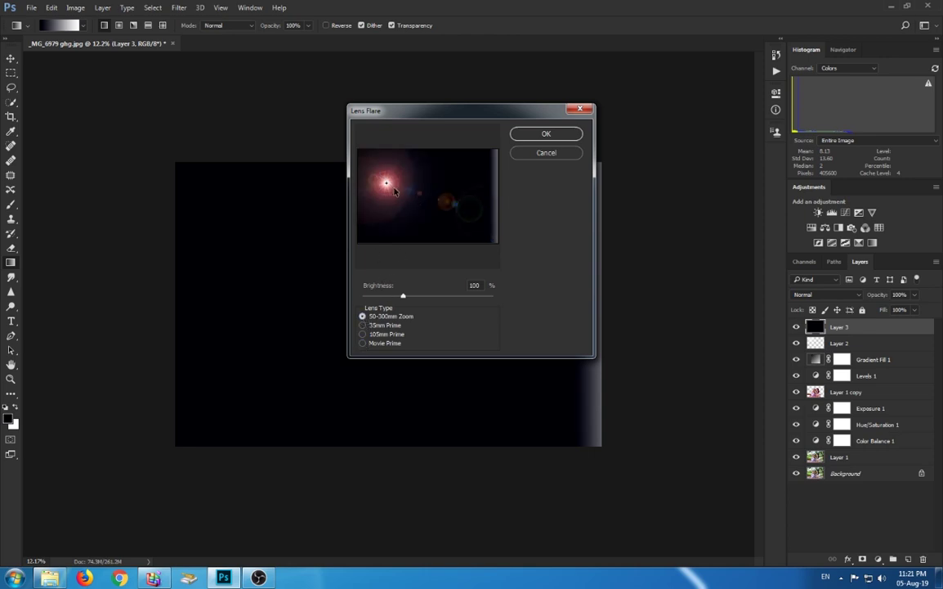
left_click(401, 186)
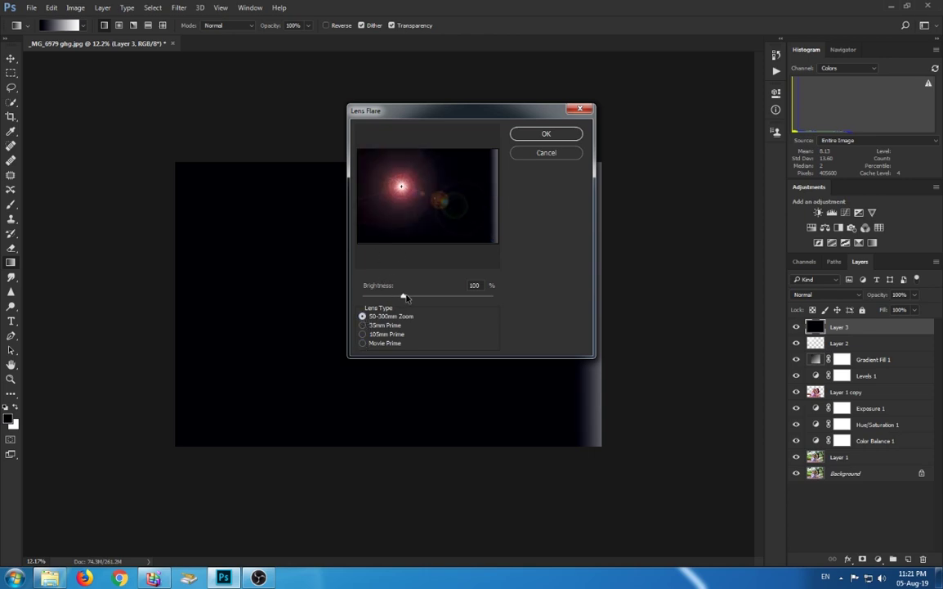
Step: Set flare brightness to 124%, place its centre at the top-left and apply it
mouse_move(404, 296)
left_mouse_down()
mouse_move(425, 301)
mouse_move(406, 303)
mouse_move(413, 298)
left_mouse_up()
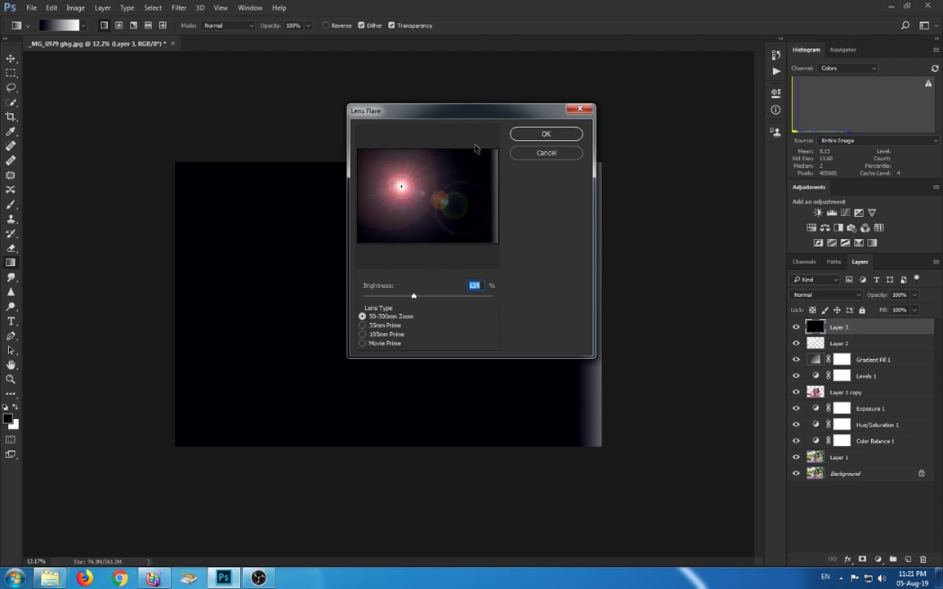
left_click_drag(415, 178, 389, 167)
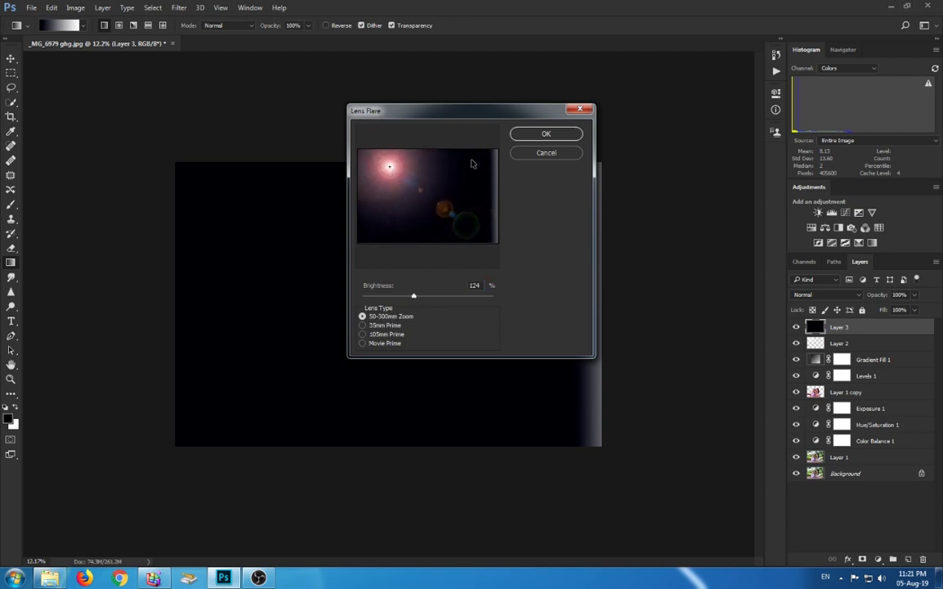
left_click(398, 160)
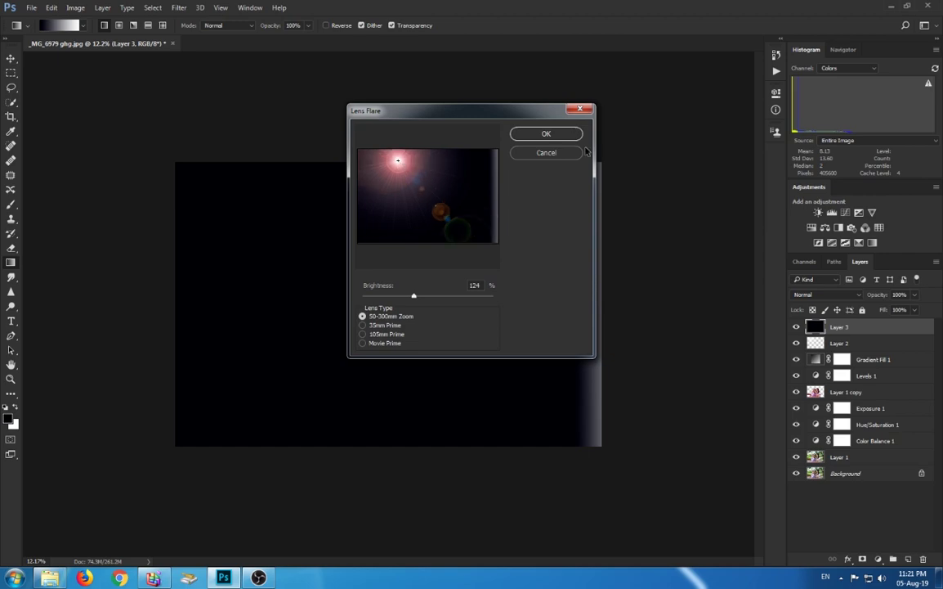
left_click(554, 133)
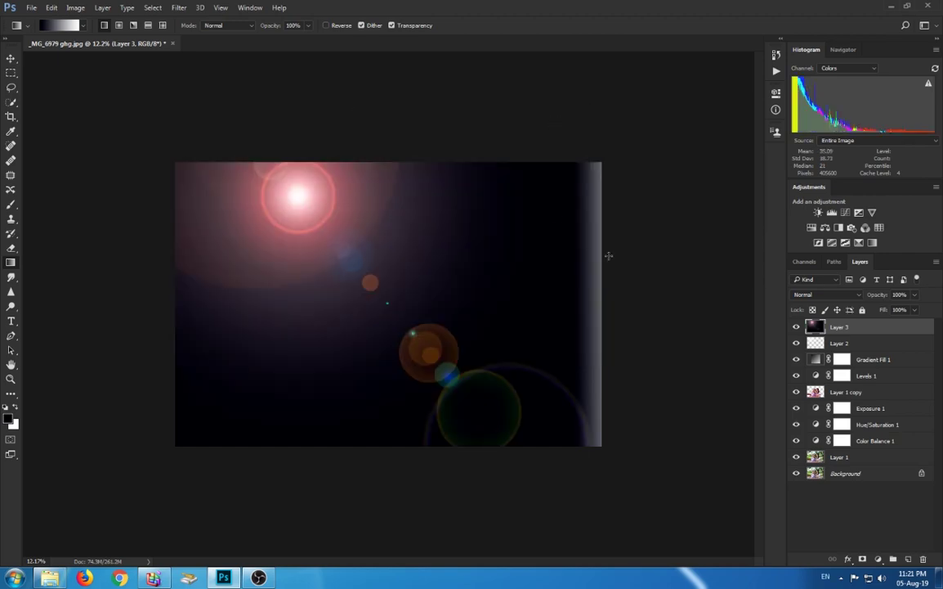
Step: Set Layer 3's blend mode to Screen and shift the flare layer left
left_click(855, 296)
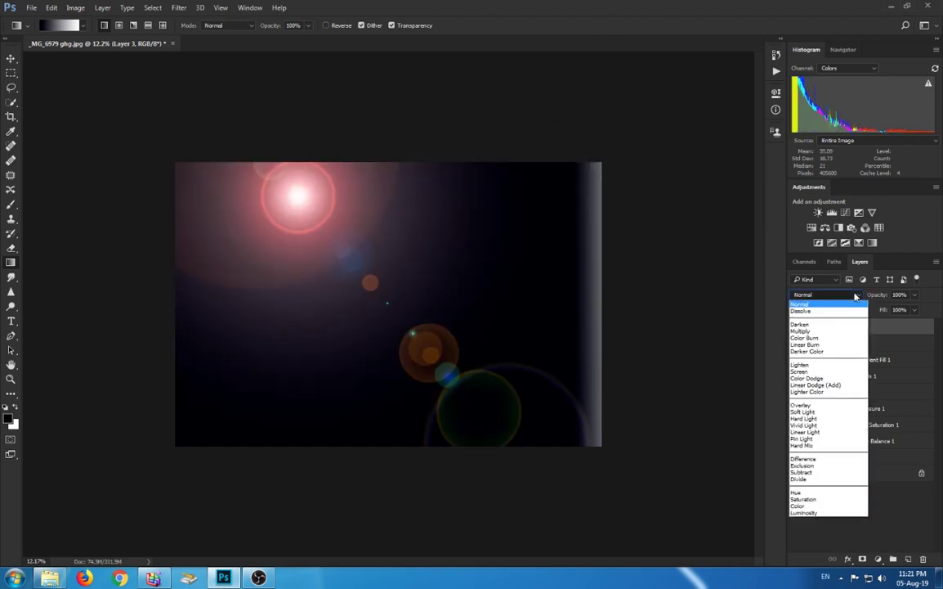
left_click(799, 372)
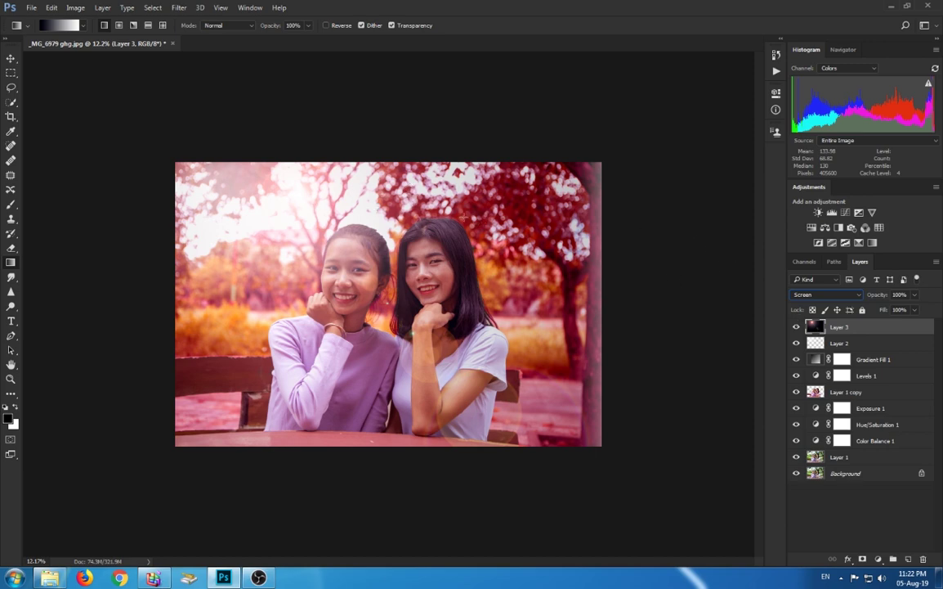
left_click(11, 58)
key("ctrl+t")
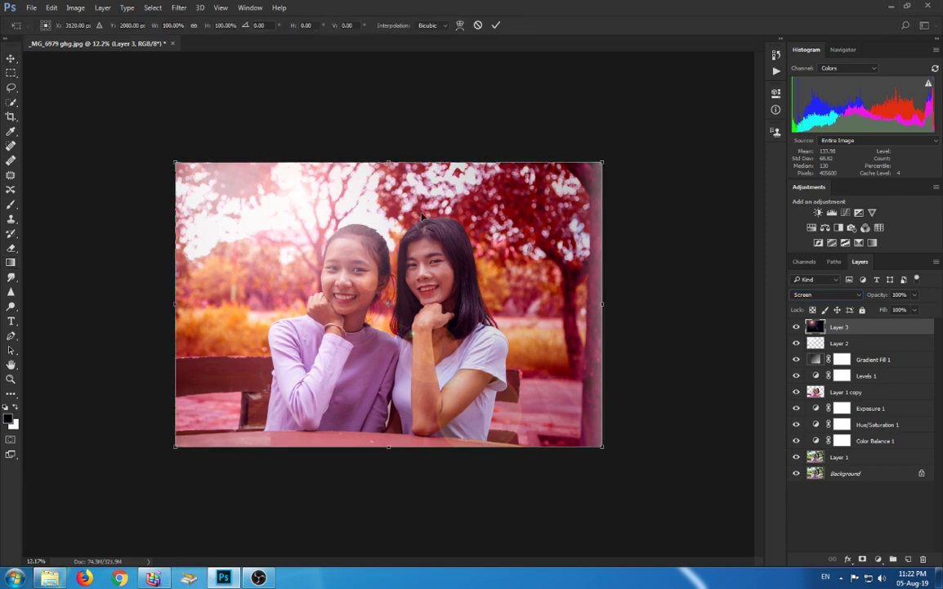
left_click_drag(422, 215, 349, 221)
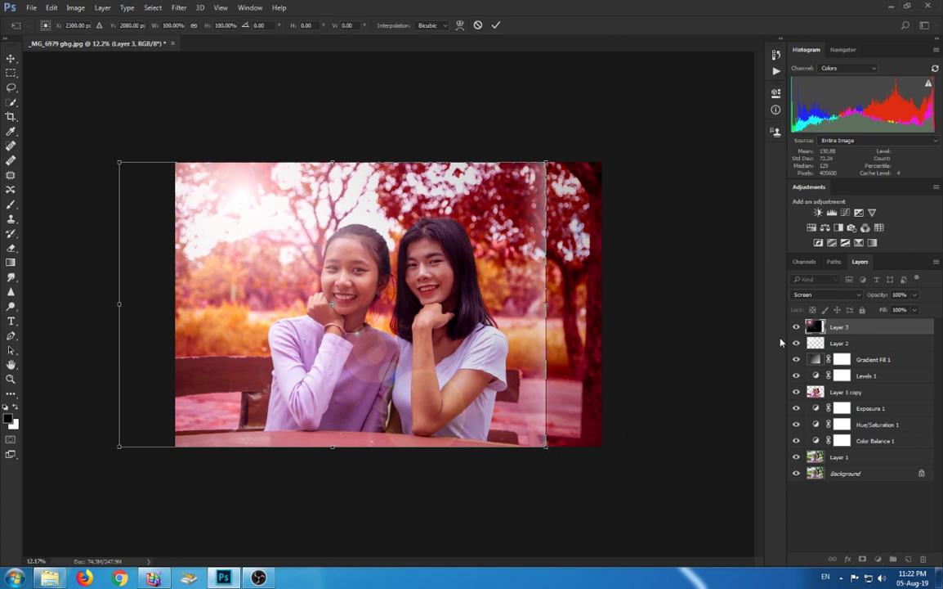
key("Return")
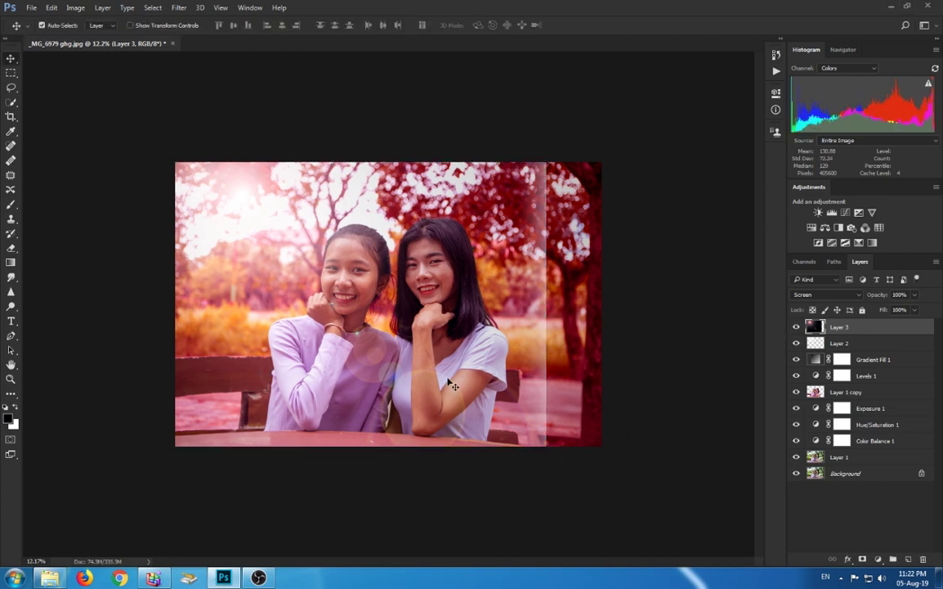
Step: Enlarge the flare layer to about 126% with Free Transform
key("ctrl+t")
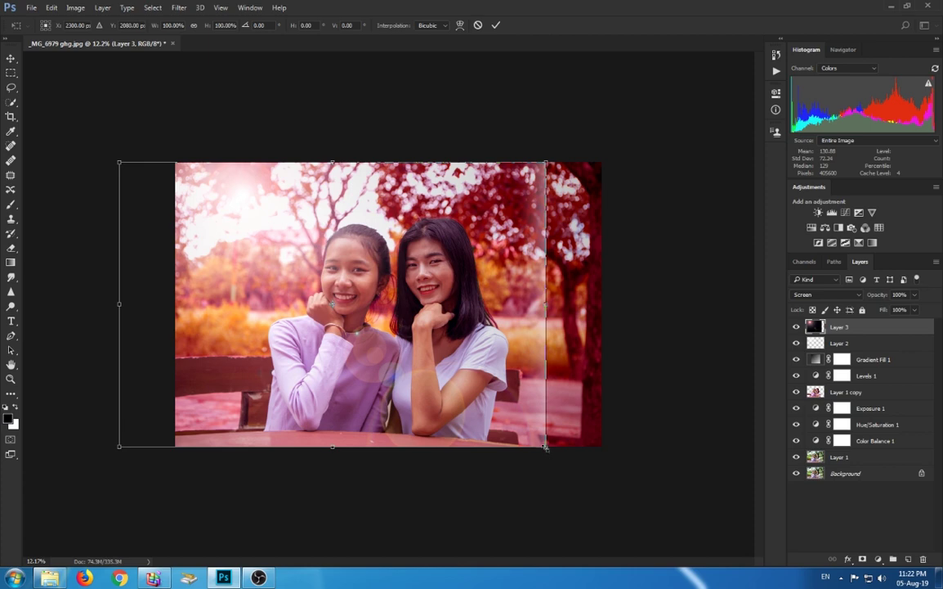
left_click_drag(546, 448, 657, 519)
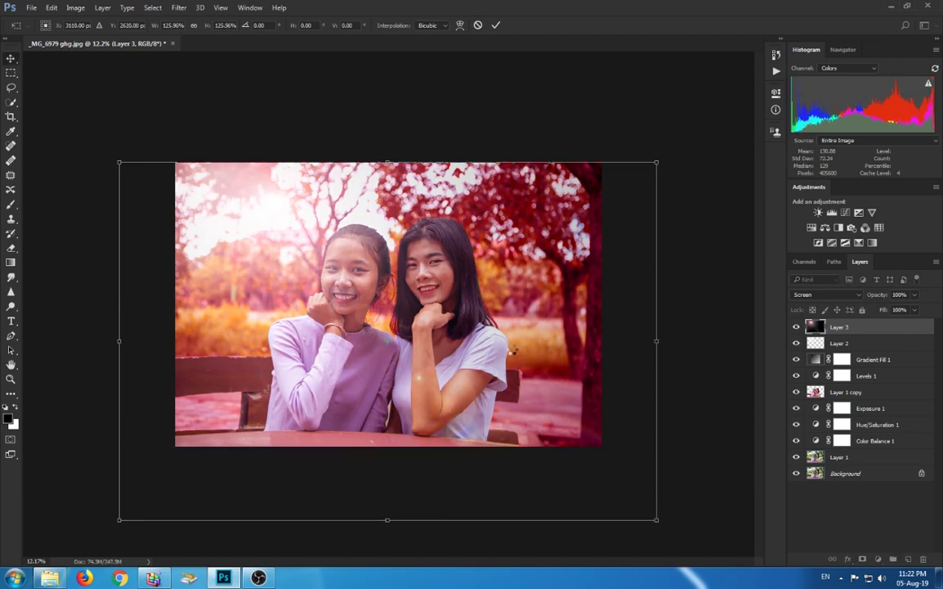
key("Return")
Step: Move the flare layer up and left and stretch it to about 110% width
key("ctrl+t")
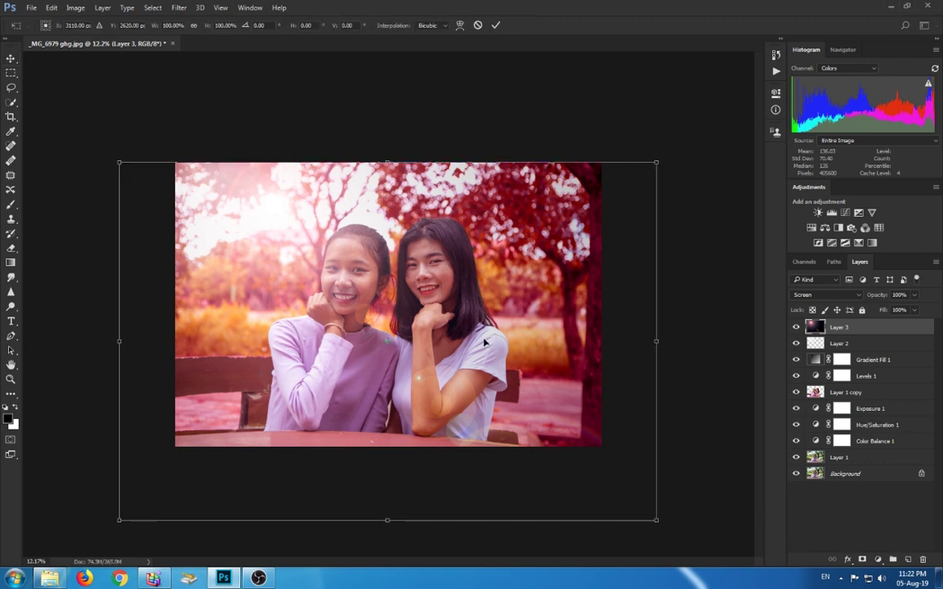
key("shift+Left")
key("shift+Left")
key("shift+Left")
key("shift+Left")
key("shift+Left")
key("shift+Left")
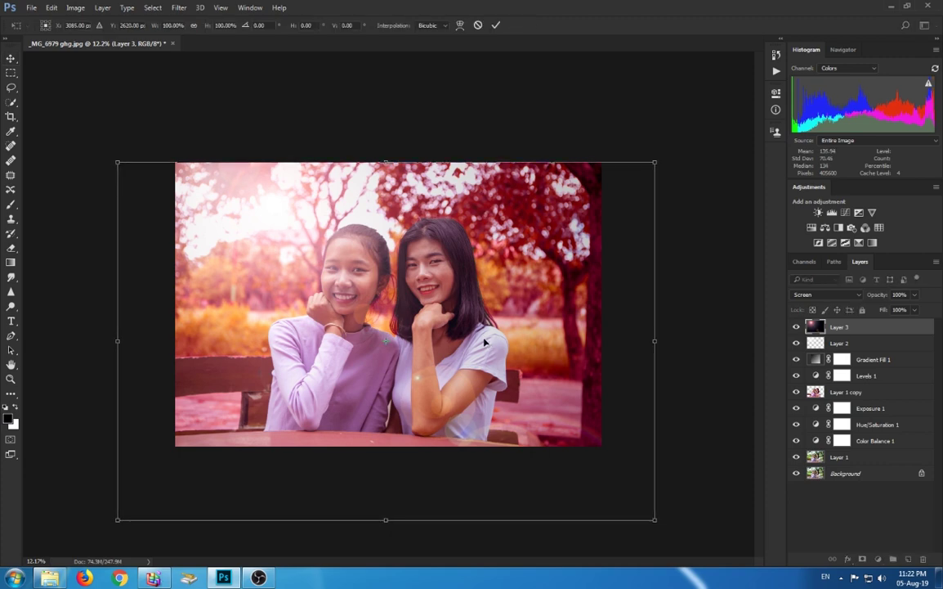
key("shift+Left")
key("shift+Left")
key("shift+Left")
key("shift+Left")
key("shift+Left")
key("shift+Left")
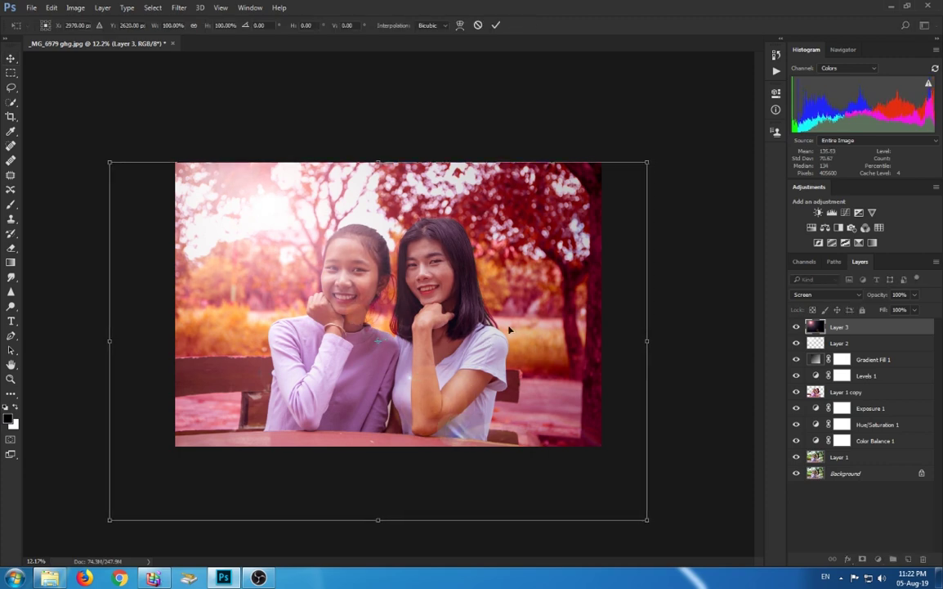
left_click_drag(508, 330, 478, 313)
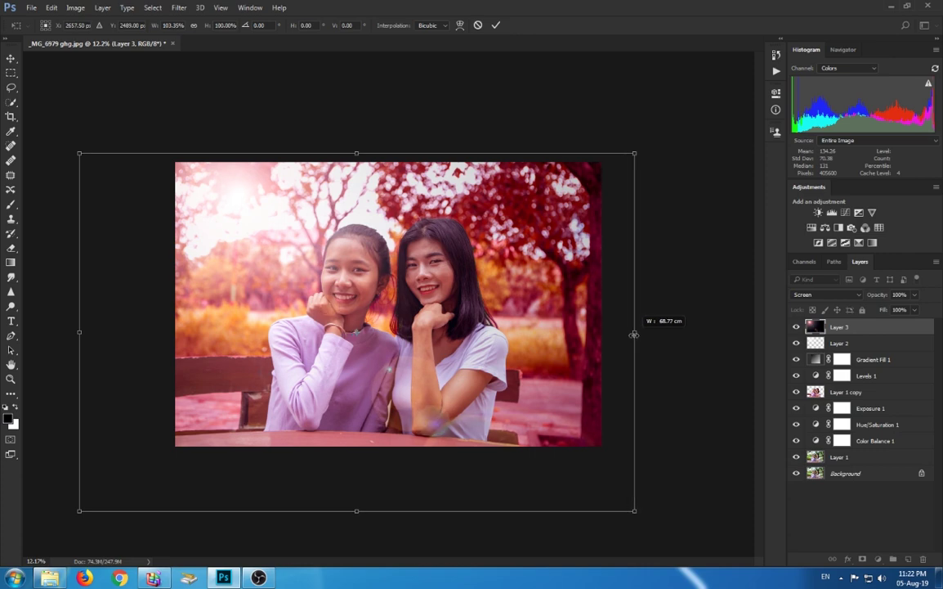
left_click_drag(616, 332, 635, 334)
left_click_drag(466, 292, 457, 285)
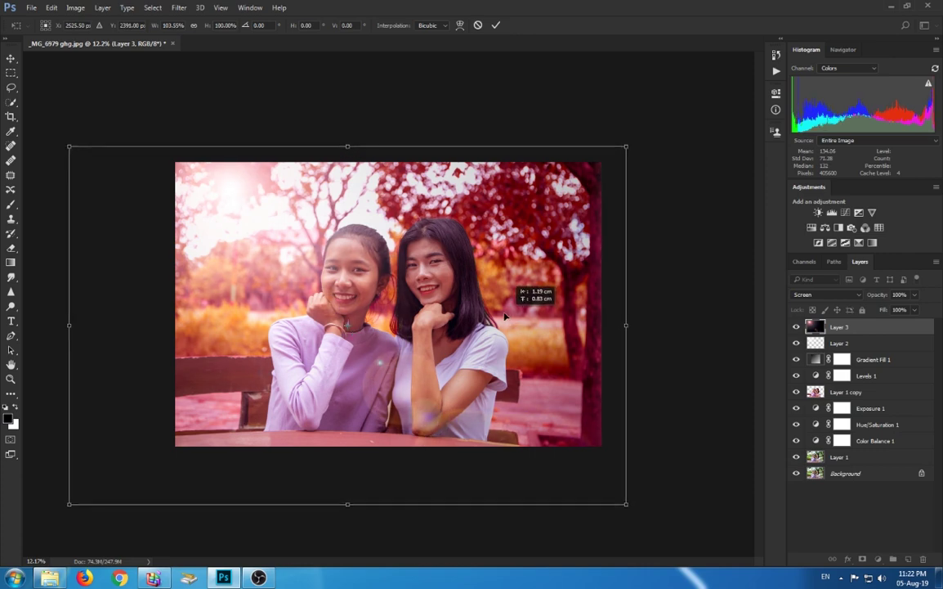
left_click_drag(626, 327, 661, 329)
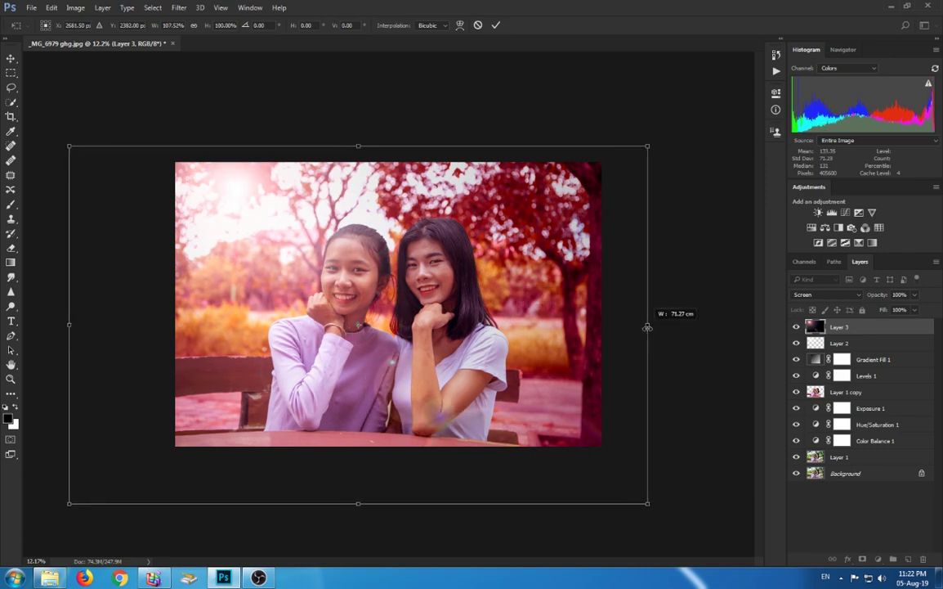
left_click_drag(577, 332, 543, 327)
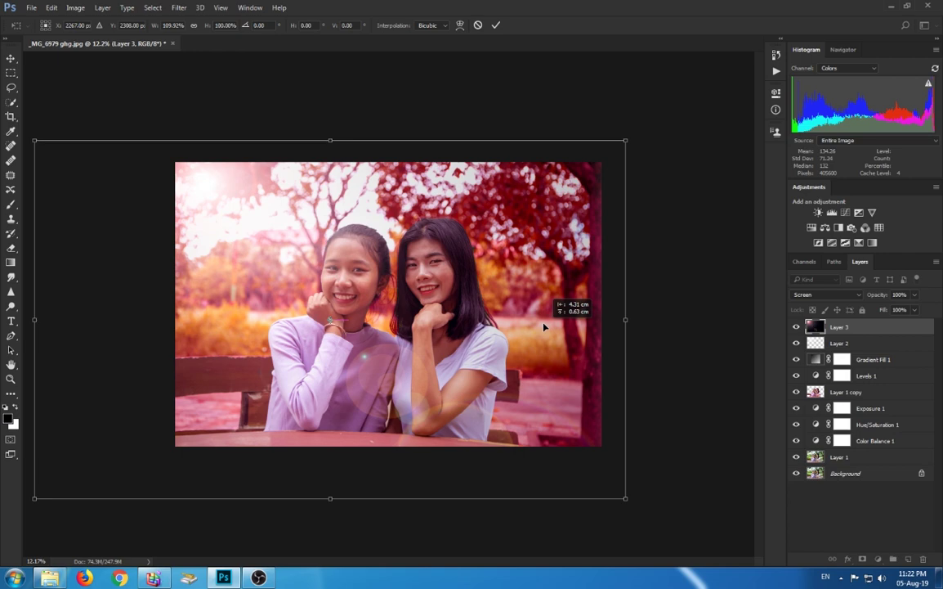
left_click_drag(543, 327, 544, 327)
Step: Commit the flare layer's new size and position
key("Return")
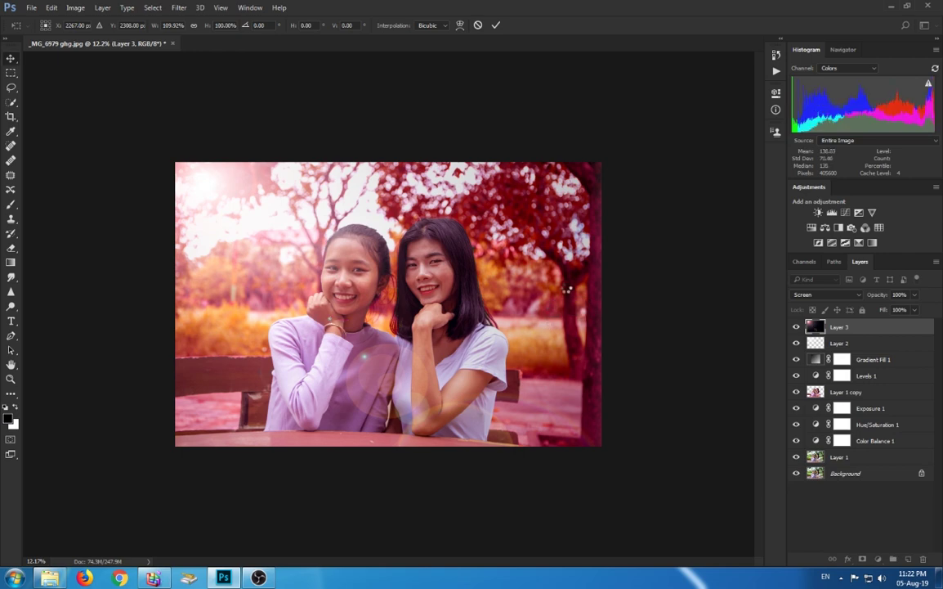
scroll(306, 232, "down", 2)
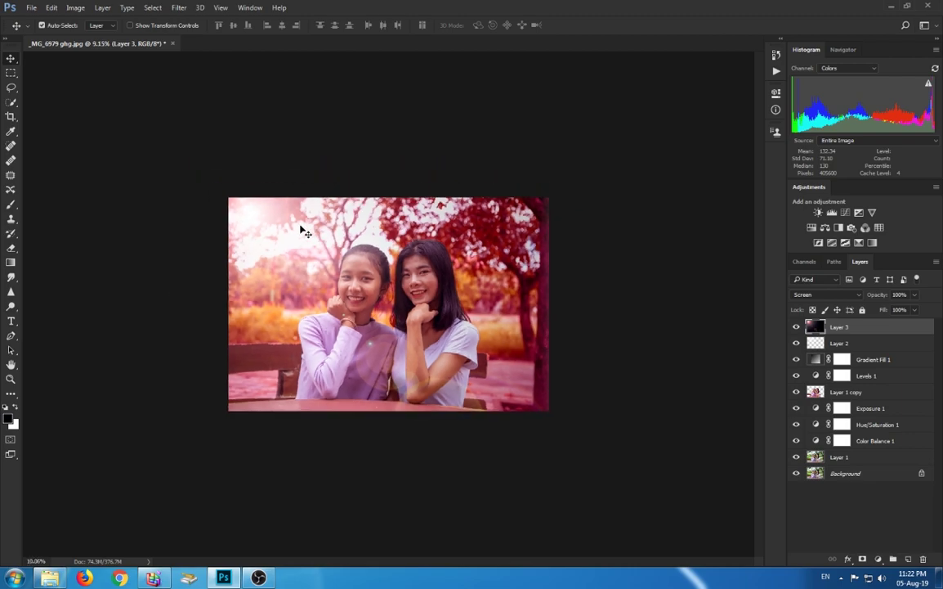
scroll(306, 231, "up", 3)
scroll(306, 231, "down", 1)
scroll(306, 232, "up", 2)
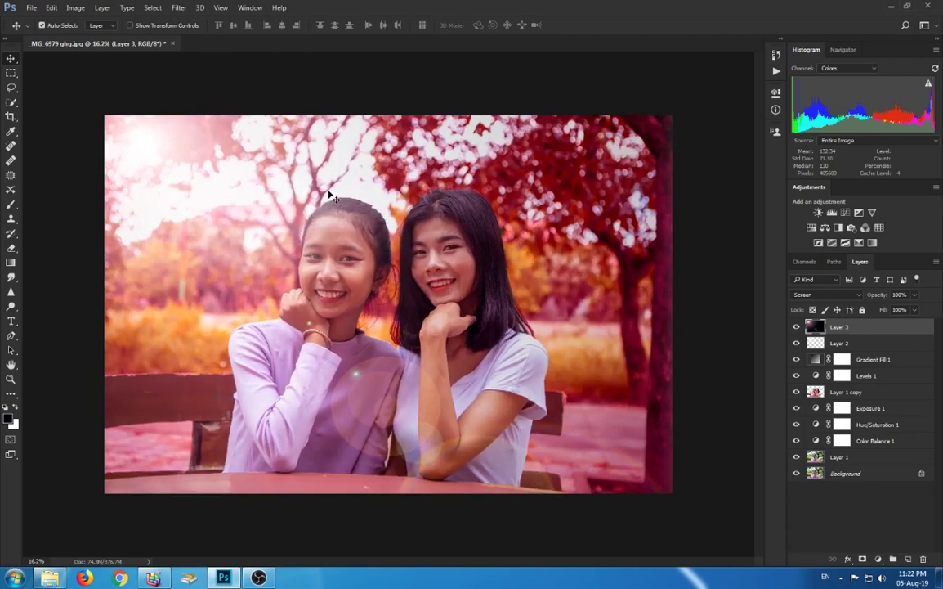
scroll(343, 179, "down", 1)
scroll(349, 182, "up", 1)
Step: Give Layer 3 a single layer mask, undoing an accidental delete, and switch to the Brush
left_click(862, 560)
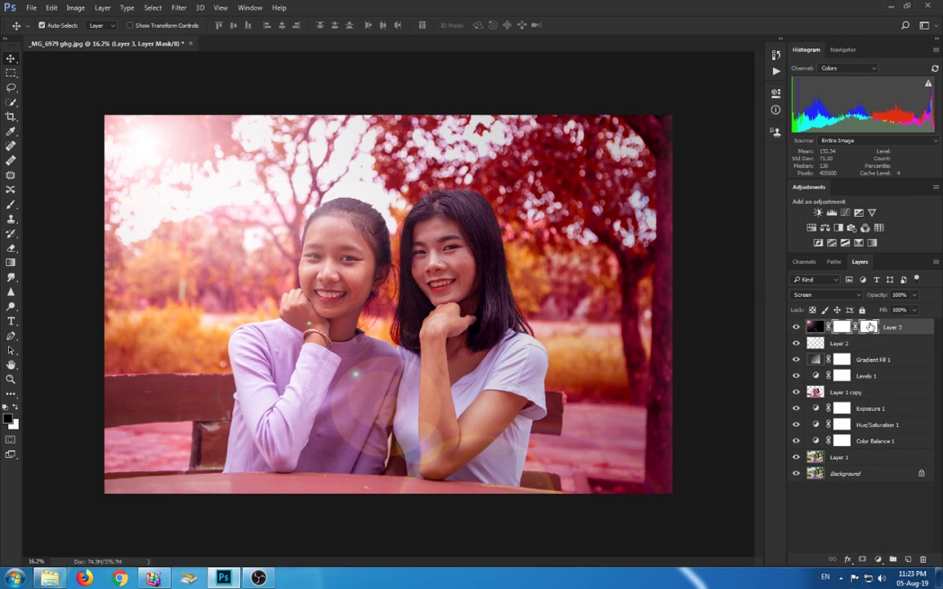
key("Delete")
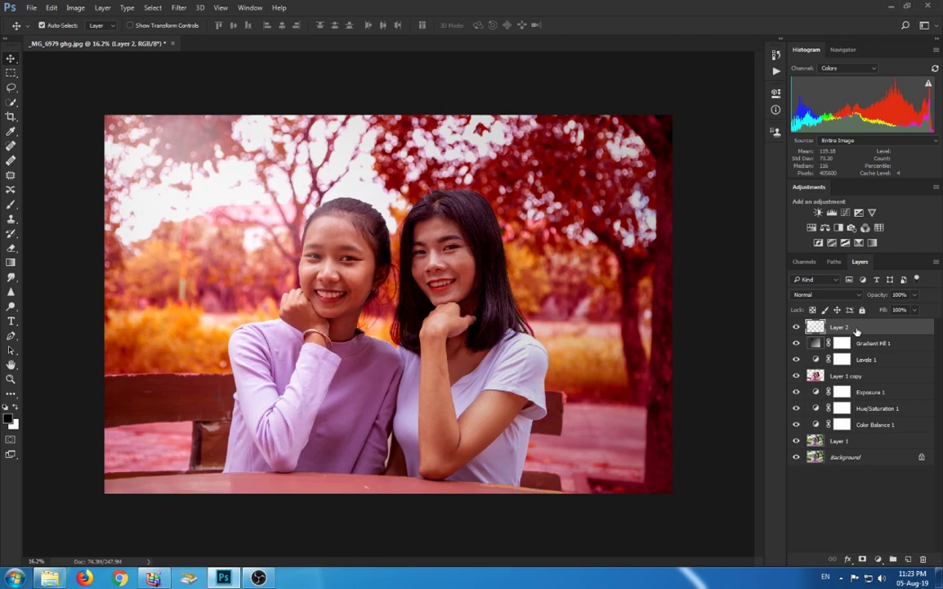
key("ctrl+z")
key("ctrl+z")
key("ctrl+z")
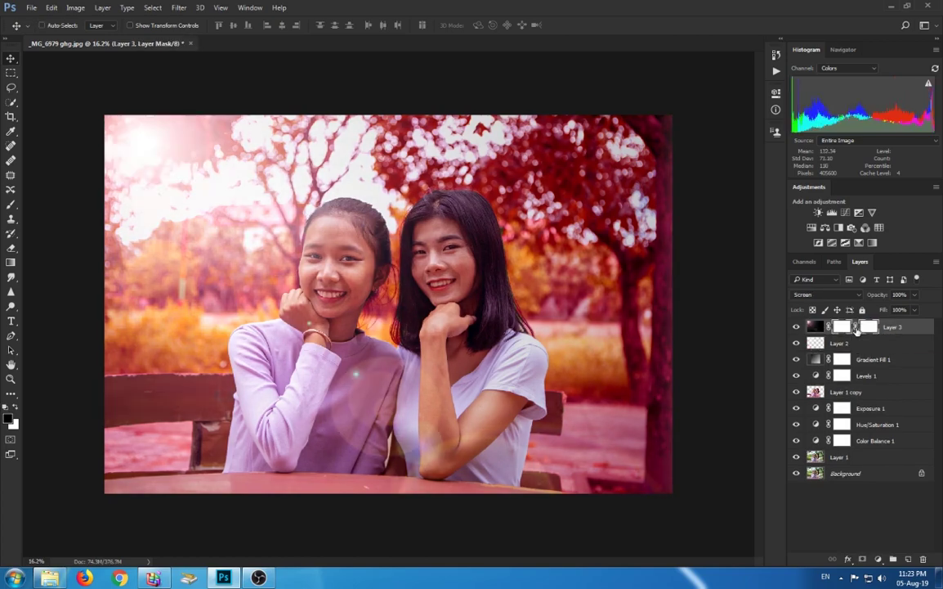
left_click_drag(855, 328, 924, 559)
left_click(42, 25)
scroll(330, 232, "up", 2)
scroll(331, 204, "down", 3)
key("b")
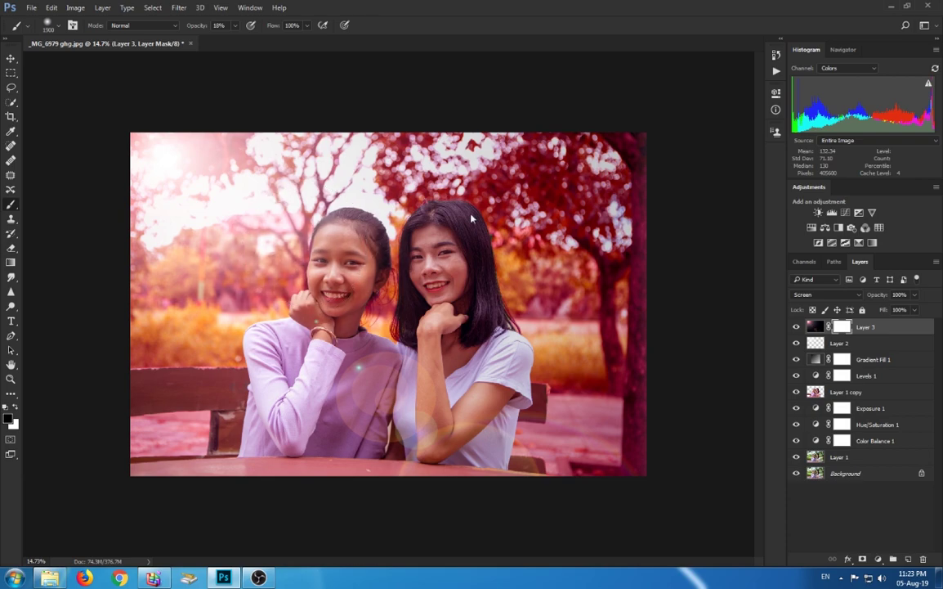
scroll(387, 306, "down", 1)
scroll(263, 231, "up", 1)
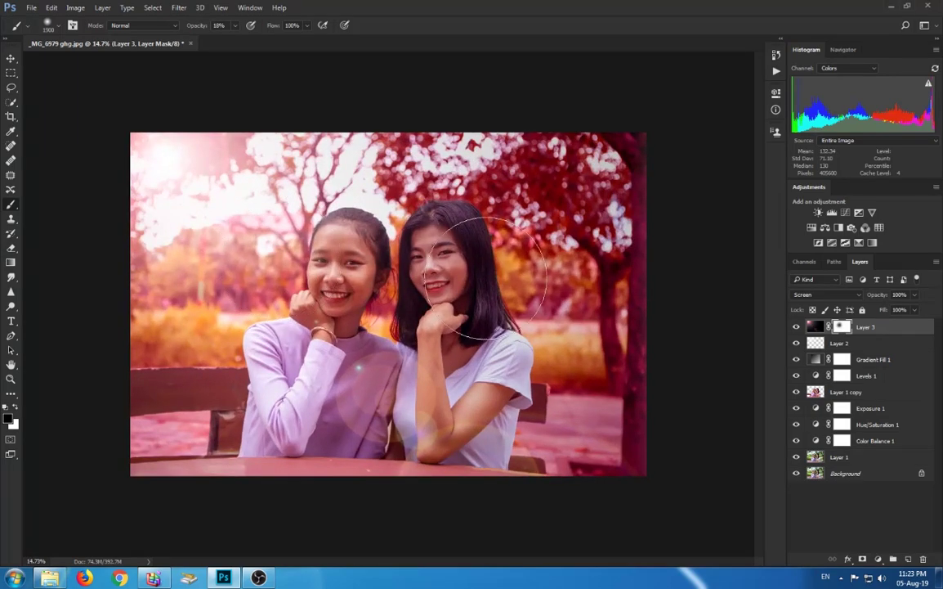
scroll(360, 254, "down", 1)
scroll(360, 254, "up", 1)
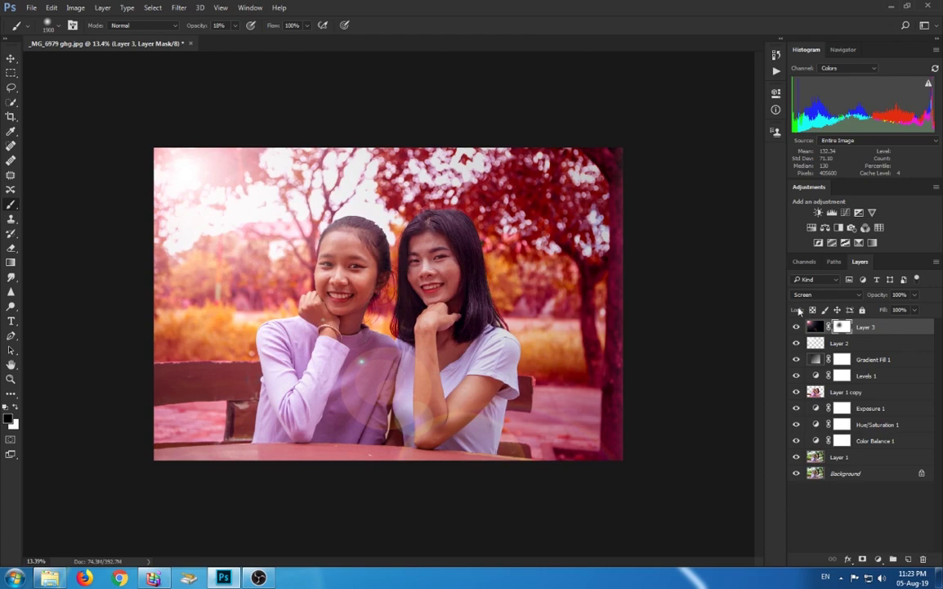
Step: Select the layers from Color Balance 1 to Layer 3 and group them into Group 1
left_click(848, 441, "shift")
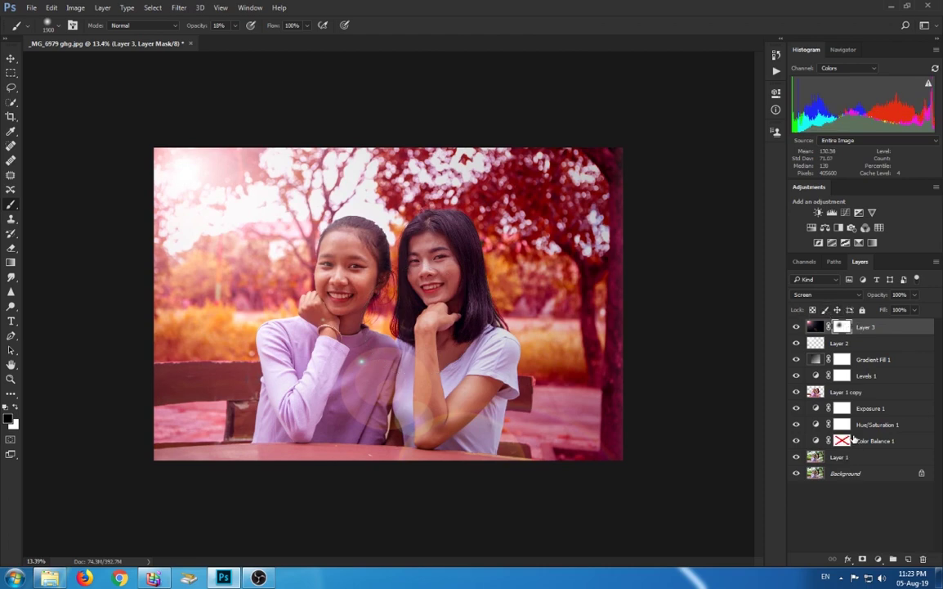
left_click(853, 433, "shift")
left_click(852, 445, "shift")
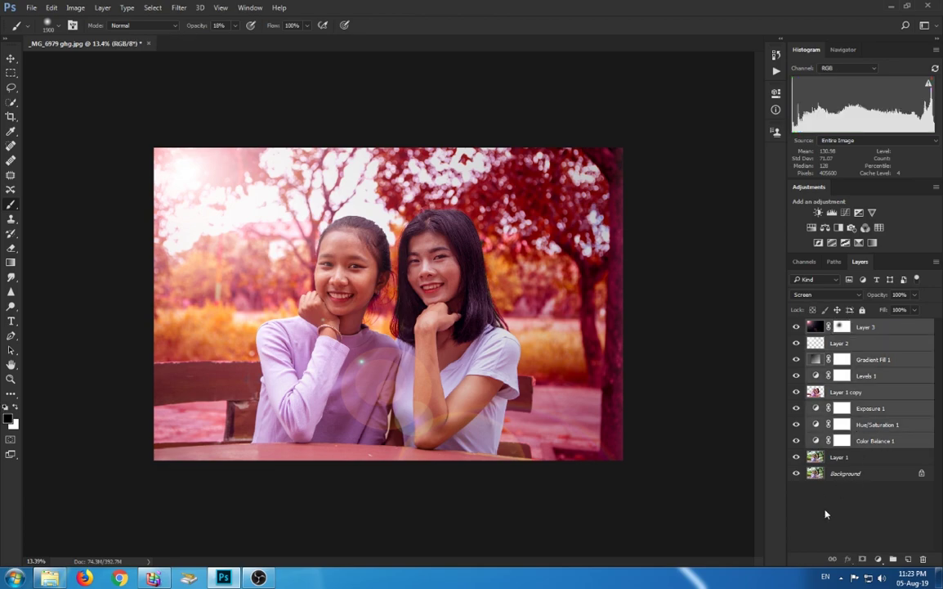
left_click(893, 558)
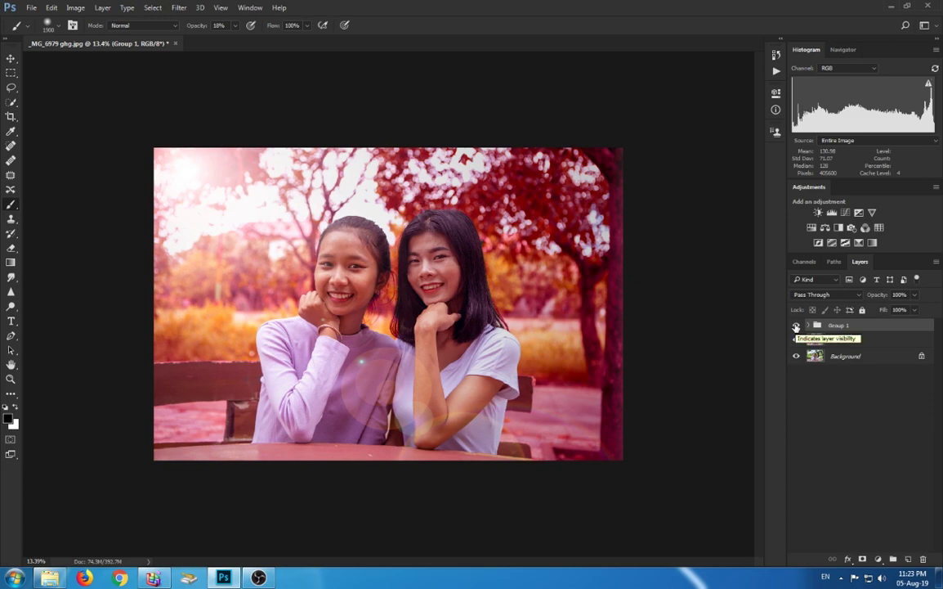
Step: Toggle Group 1's visibility to compare before and after, then collapse the group
left_click(796, 326)
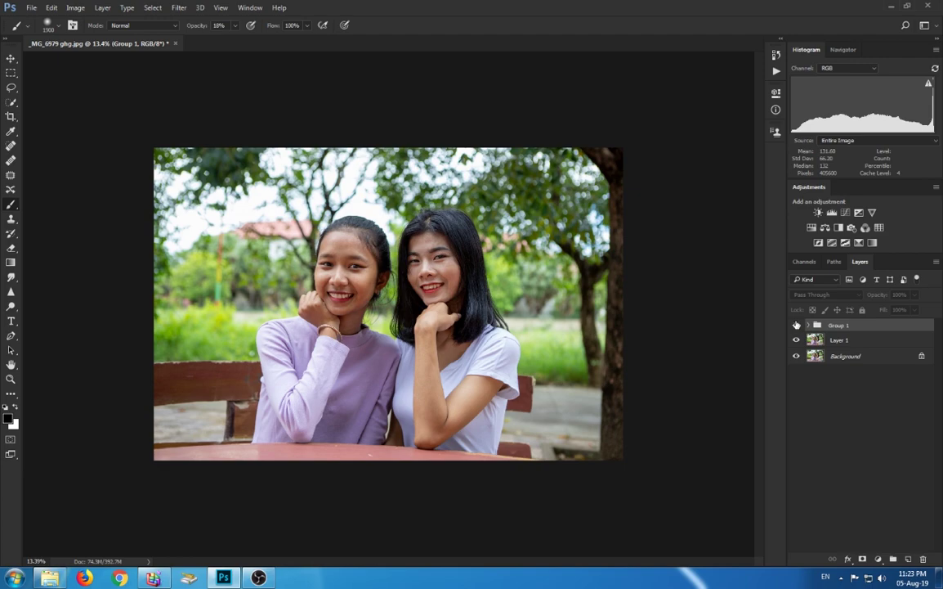
left_click(796, 326)
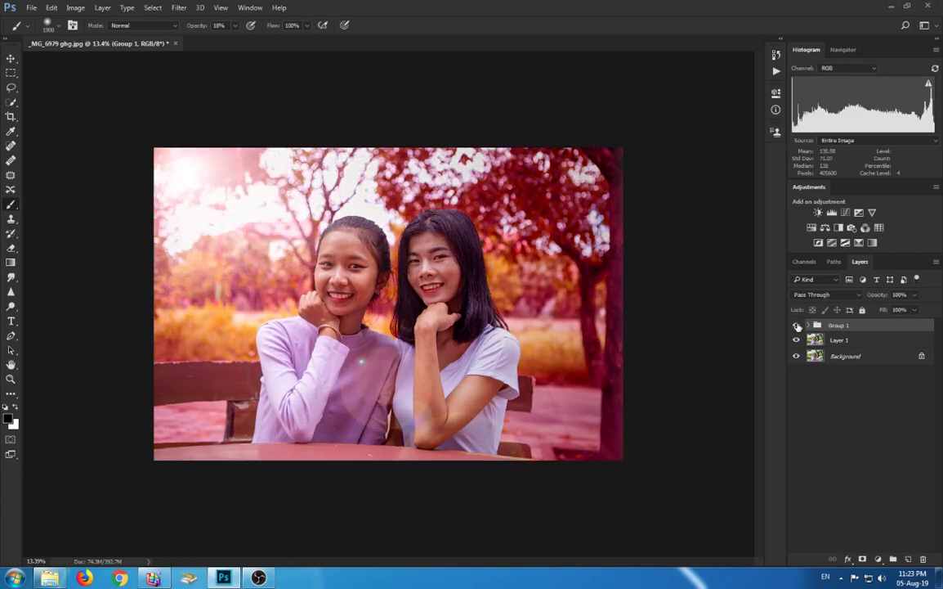
left_click(797, 326)
left_click(797, 326)
left_click(797, 326)
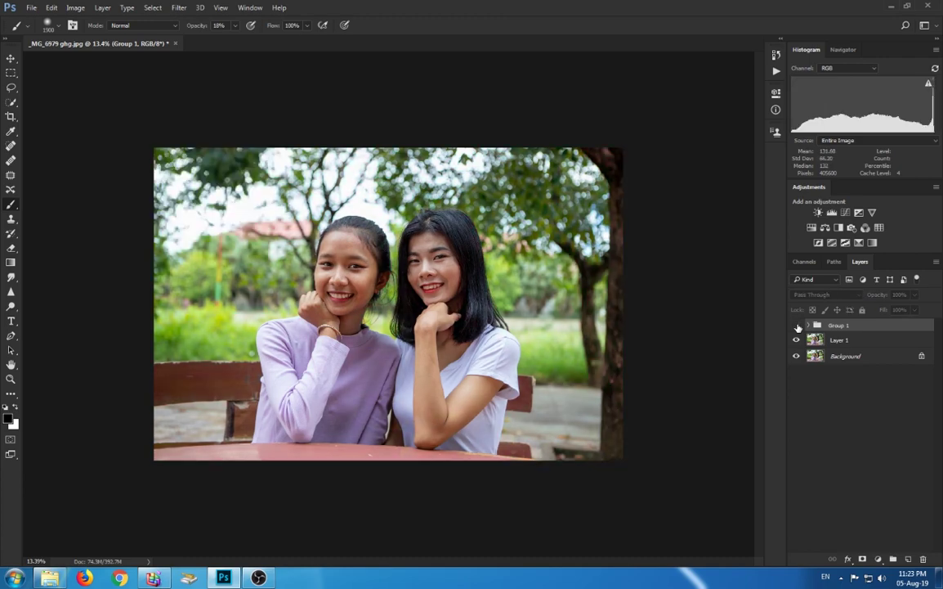
left_click(797, 326)
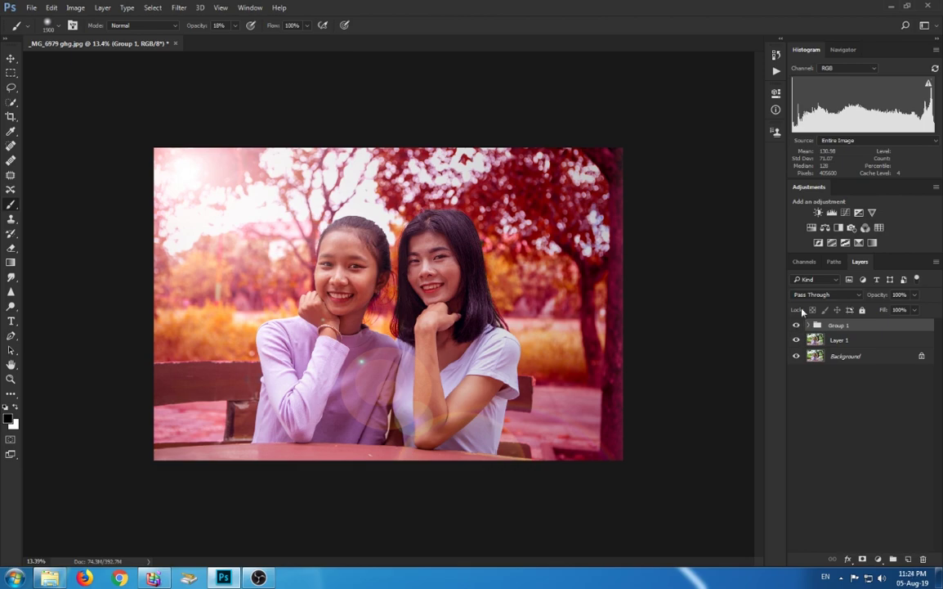
left_click(797, 326)
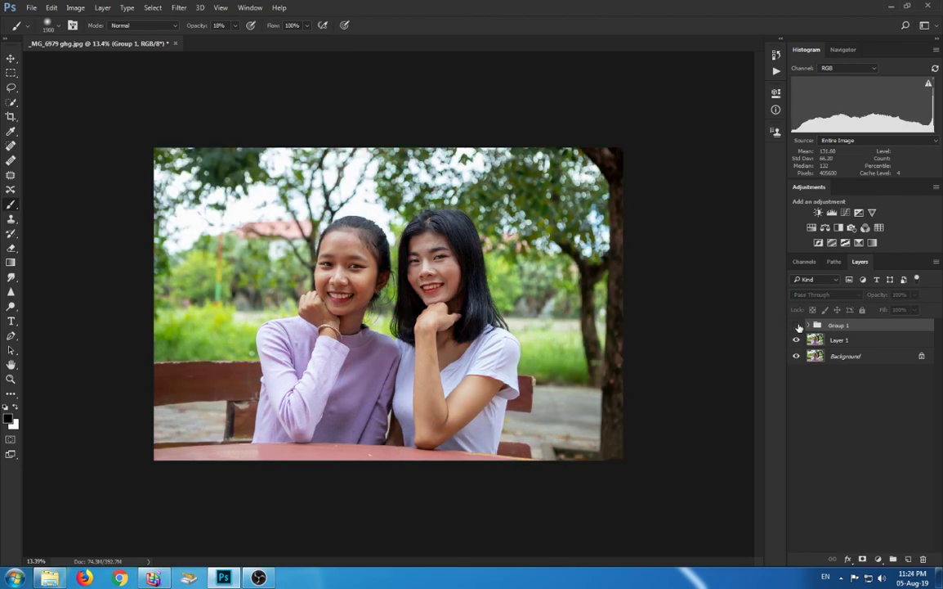
scroll(603, 301, "down", 1)
scroll(604, 301, "up", 1)
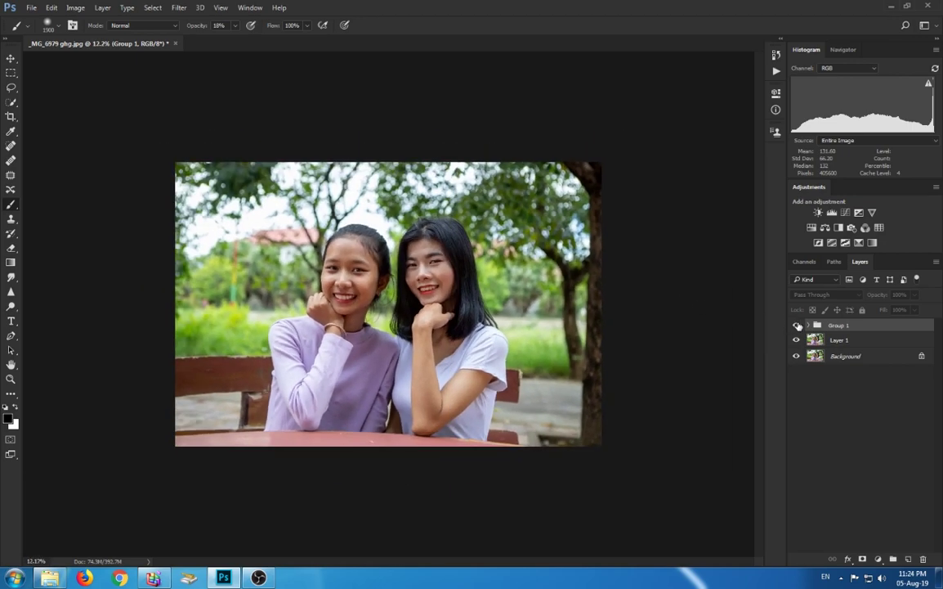
left_click(797, 326)
left_click(809, 325)
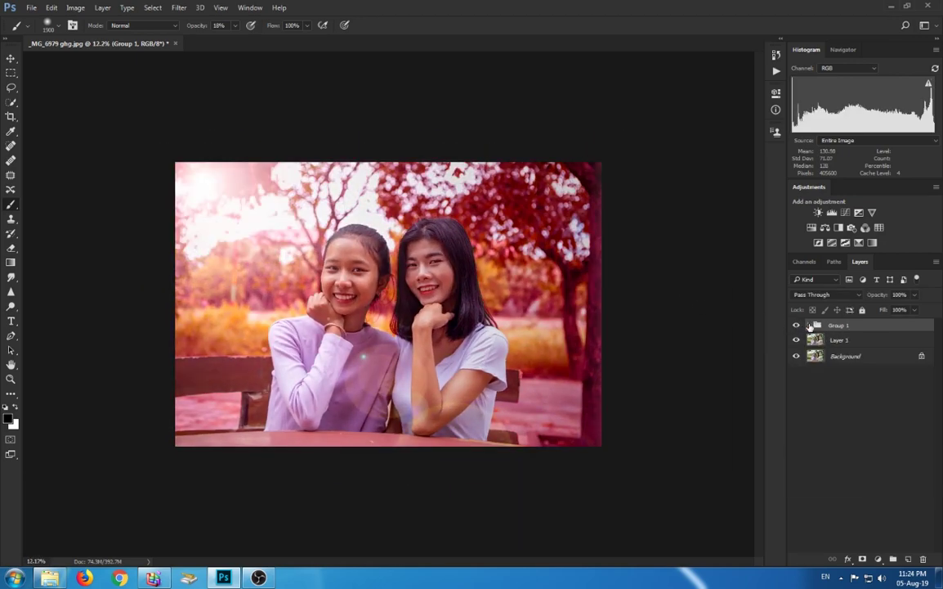